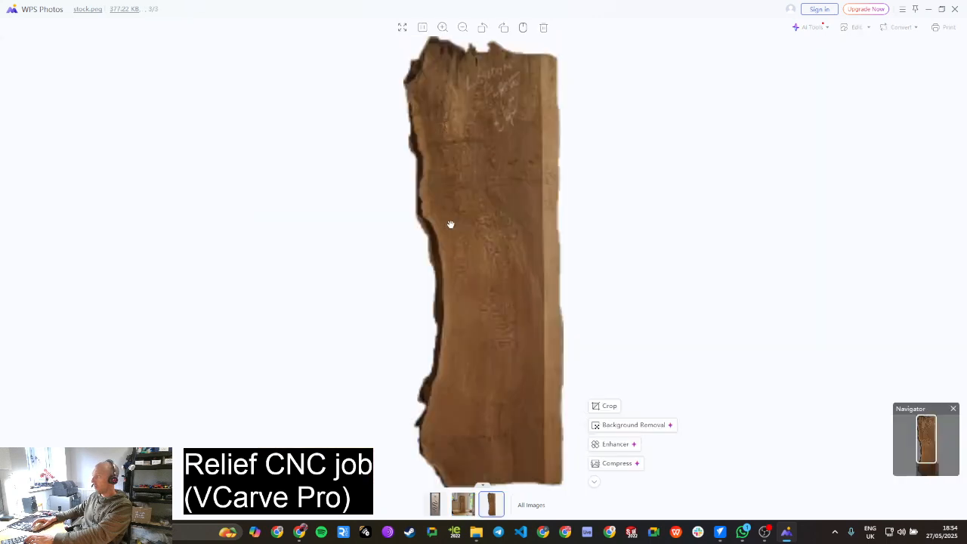
Step: View the snake relief concept image, close the image viewer, and create a new file in VCarve Pro
key(Left)
key(Left)
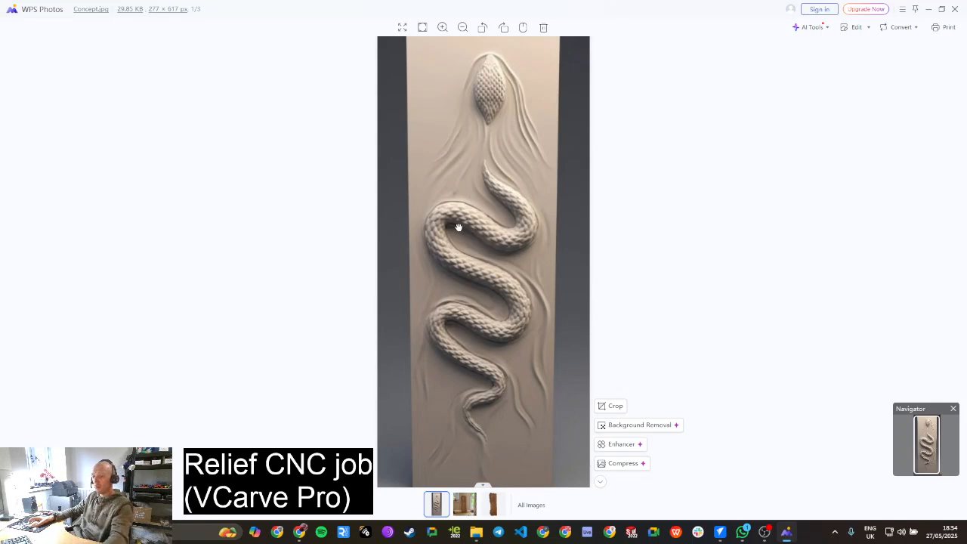
key(Escape)
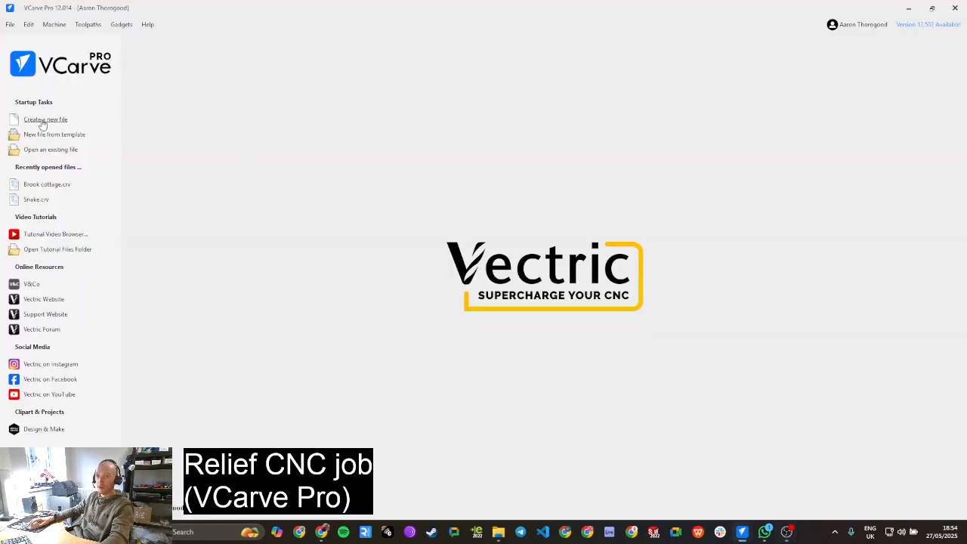
click(40, 119)
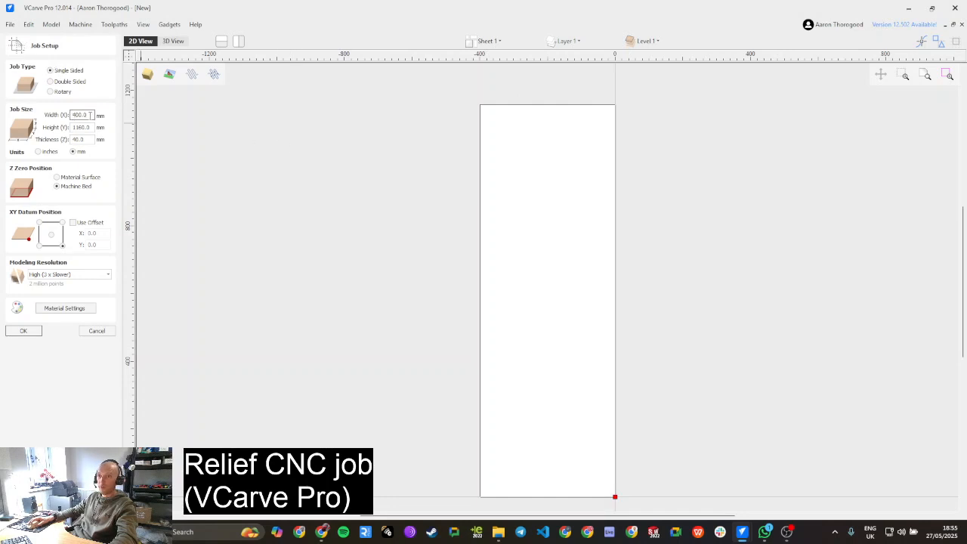
Step: Open the stock JPG from the Snake relief folder in WPS Photos, examine the wood slab, and return to VCarve Pro
key(alt+Tab)
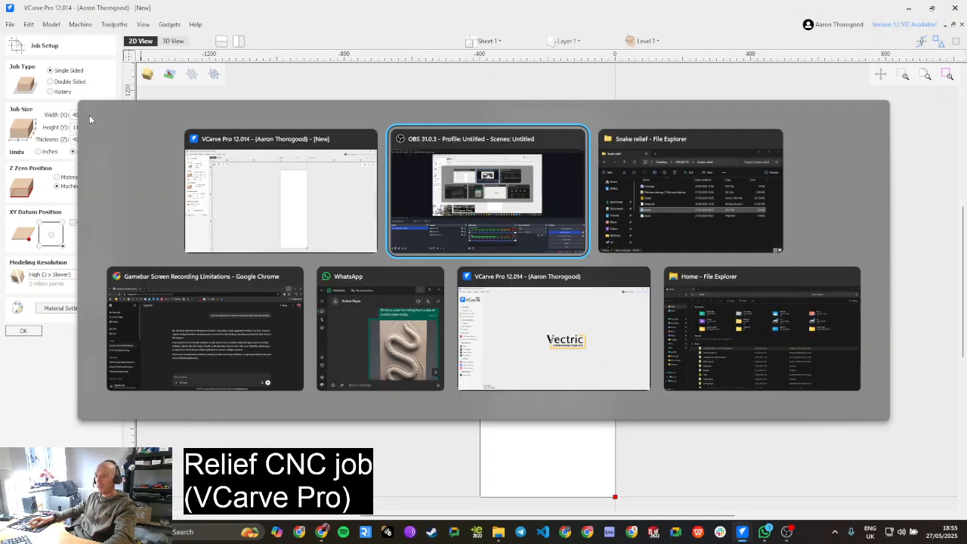
key(alt+Tab)
key(alt+Tab)
key(alt+Tab)
key(alt+Tab)
key(alt+Tab)
key(alt+Tab)
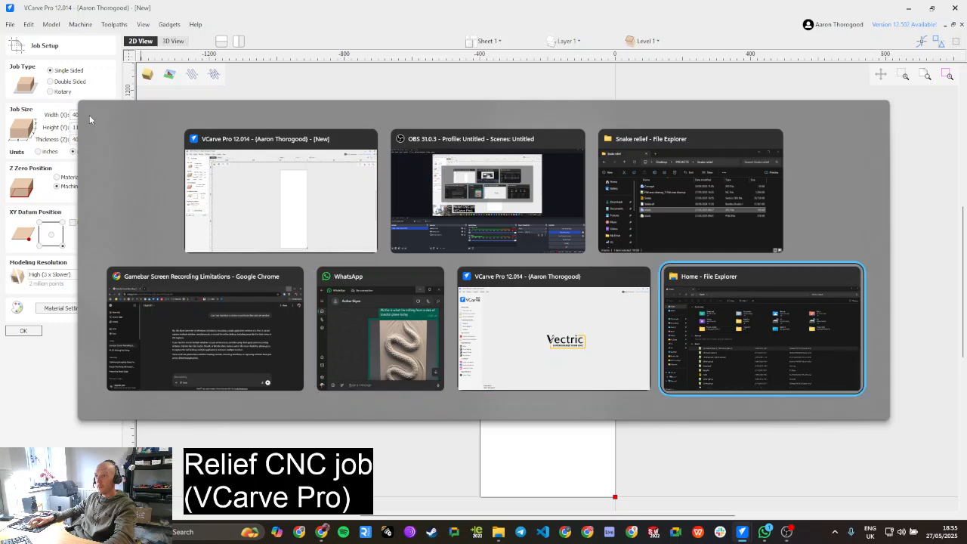
key(alt+Tab)
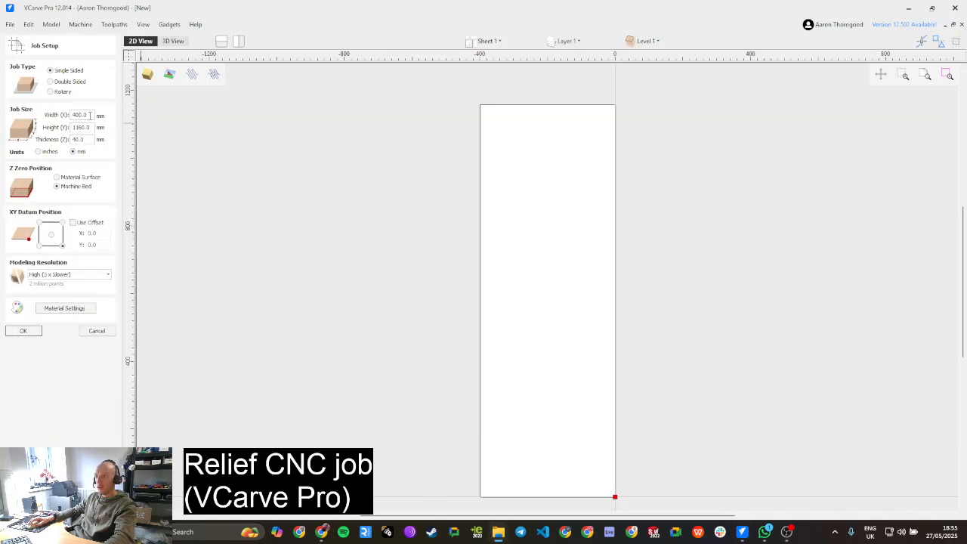
key(Tab)
click(252, 158)
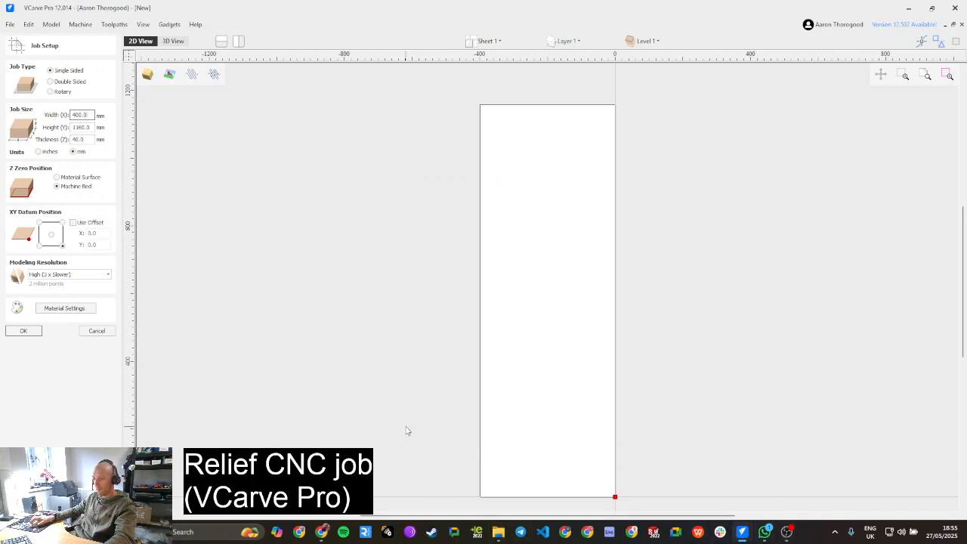
mouse_move(498, 533)
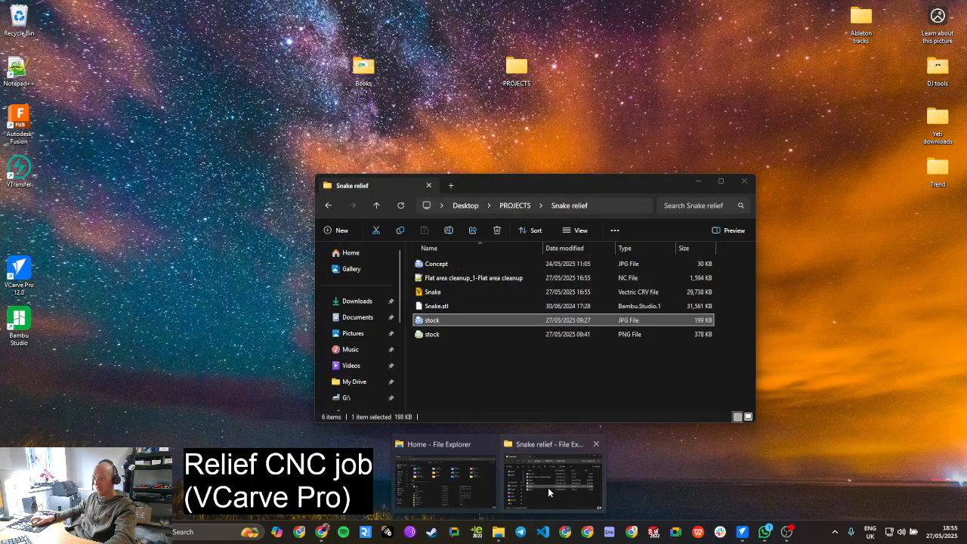
click(549, 488)
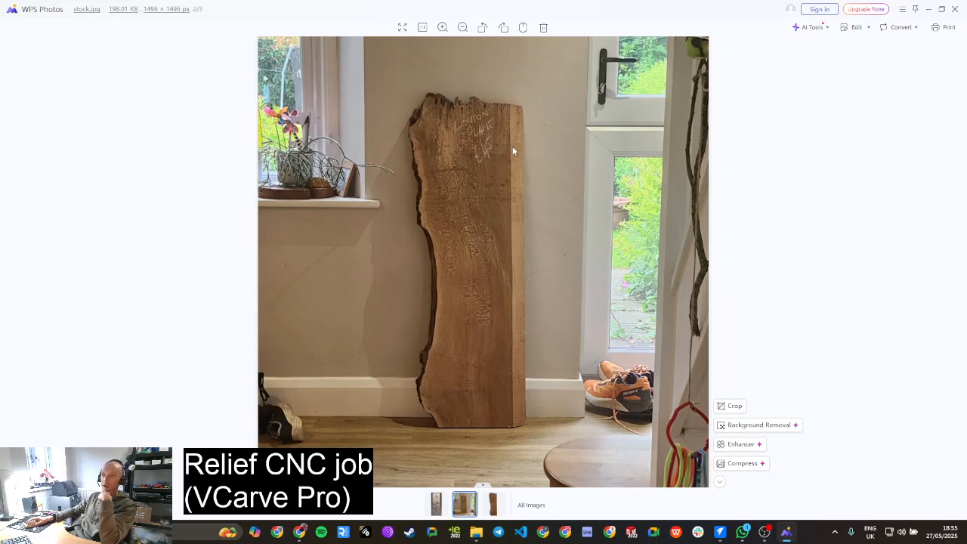
click(954, 9)
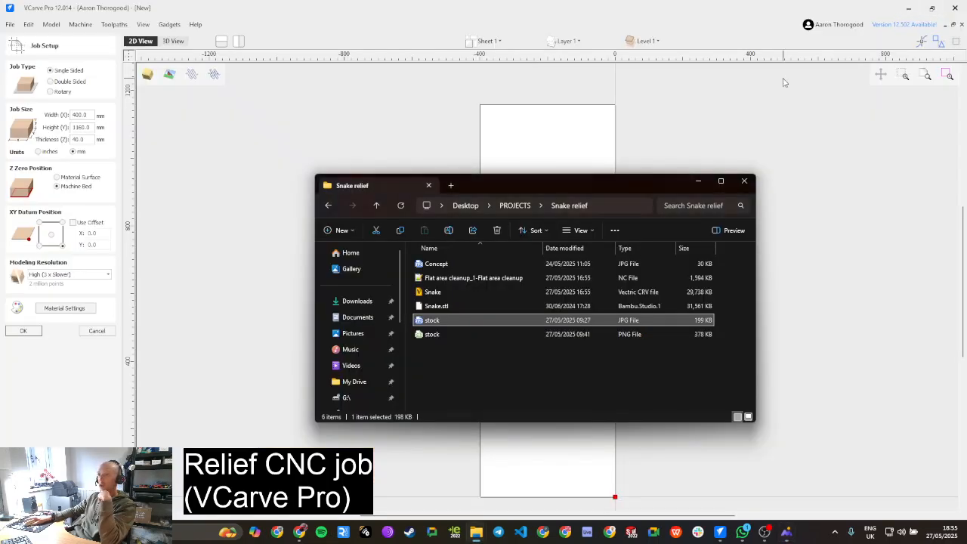
click(696, 182)
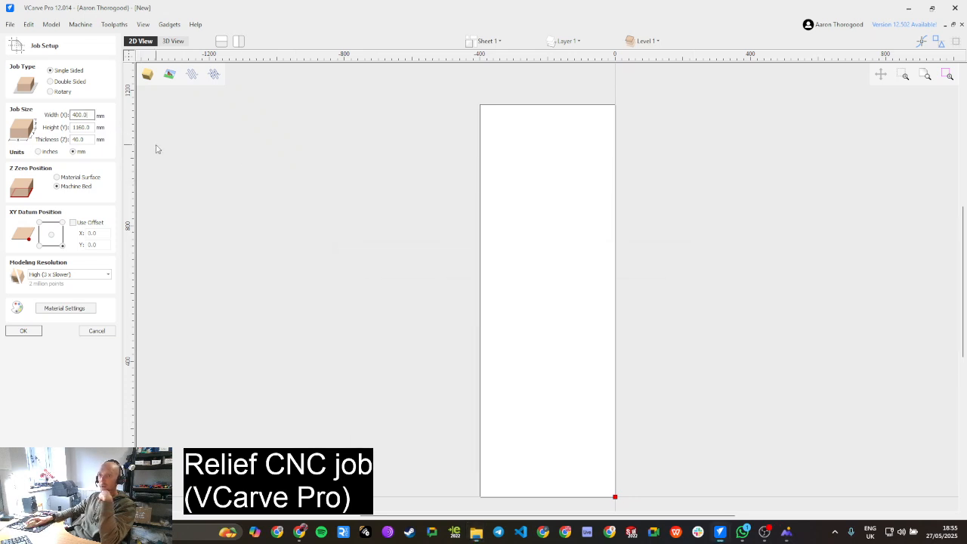
Step: Set the Z zero to the machine bed and the XY datum to the job's lower-right corner, and accept the job setup
click(58, 177)
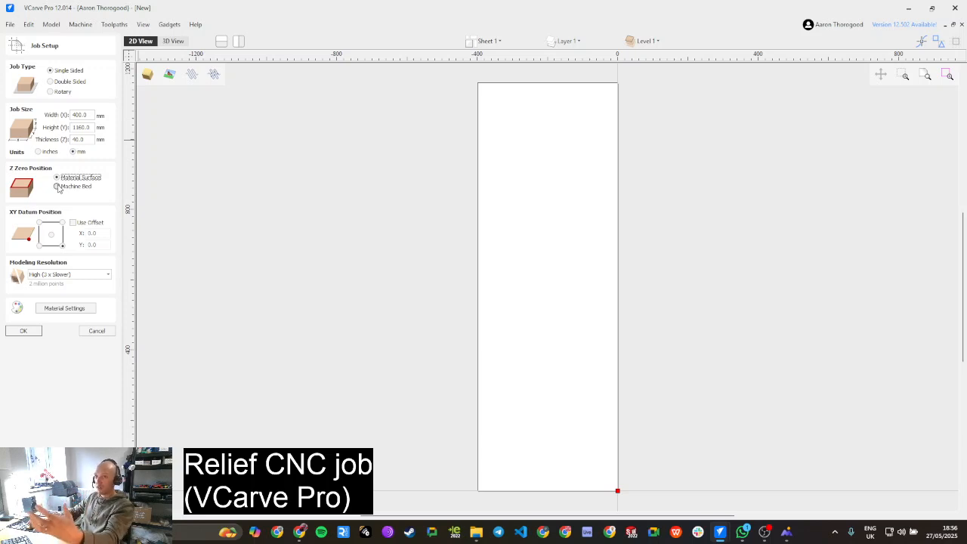
click(58, 187)
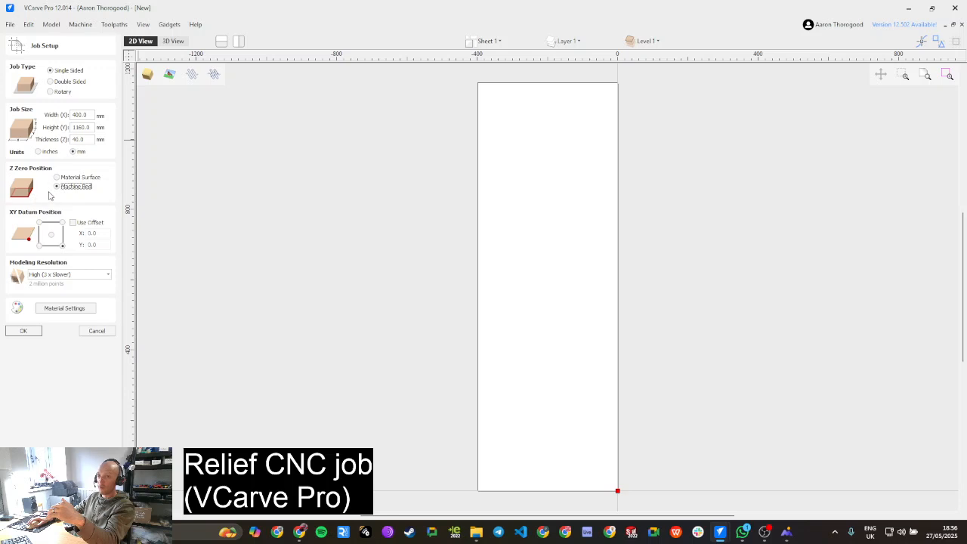
click(39, 246)
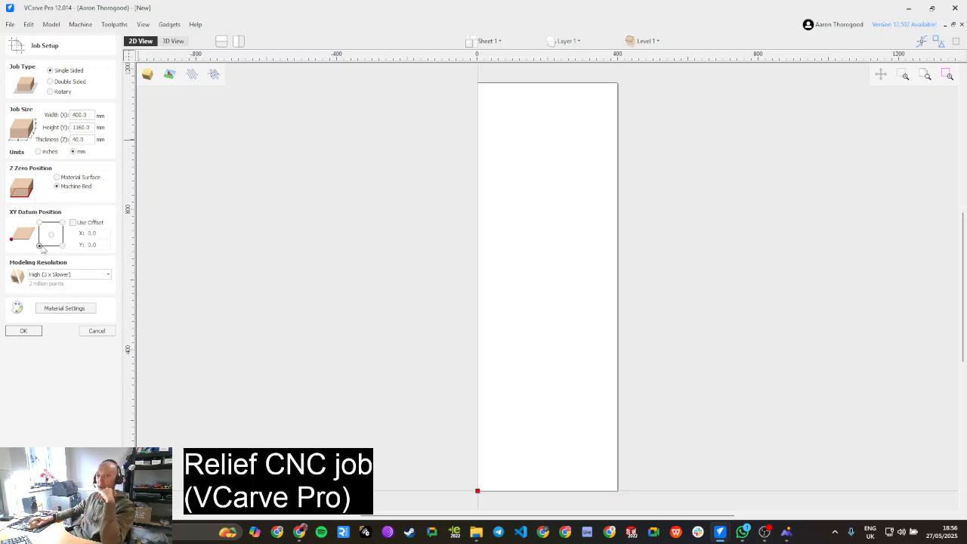
key(alt+Tab)
key(alt+Tab)
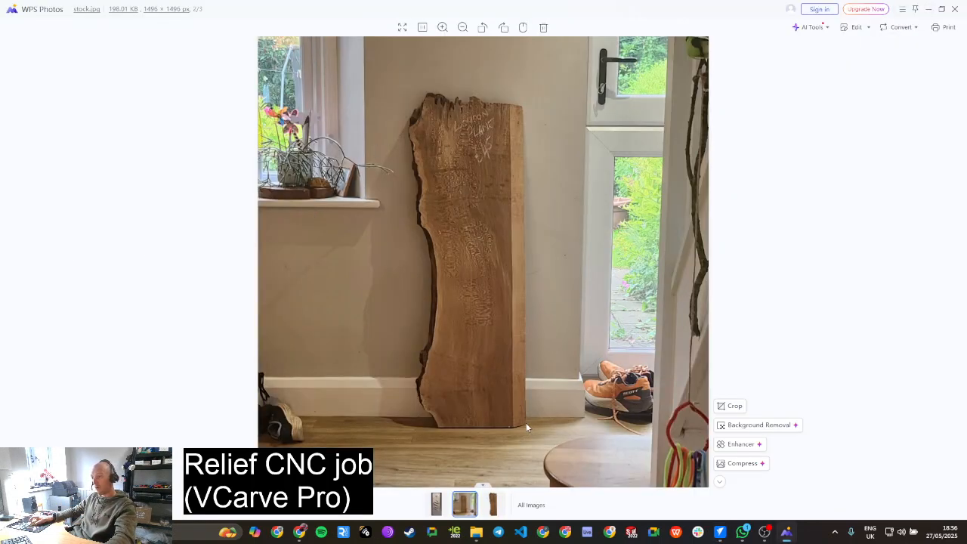
key(alt+Tab)
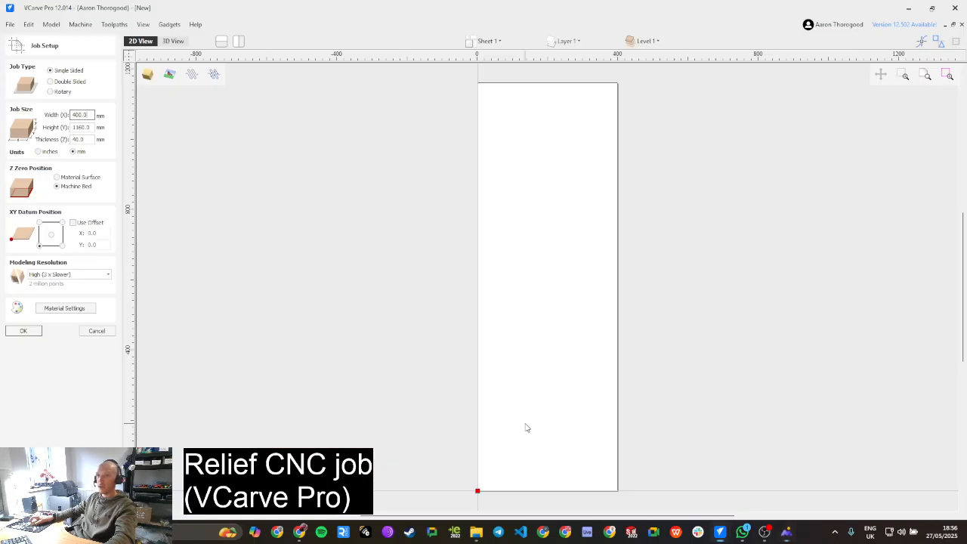
click(61, 245)
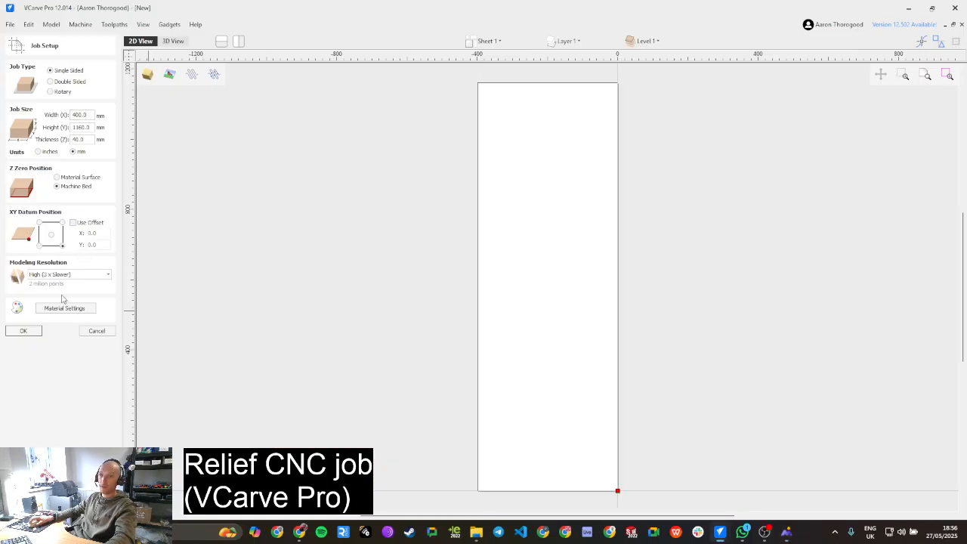
click(23, 330)
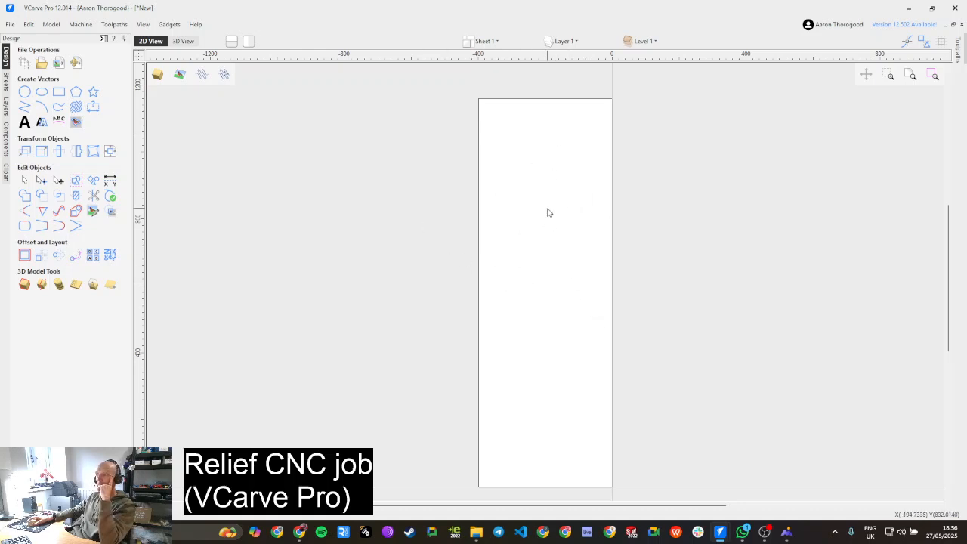
Step: Open the stock PNG from the Snake relief folder in WPS Photos and examine the slab's cut-out shape and transparent background
key(alt+Tab)
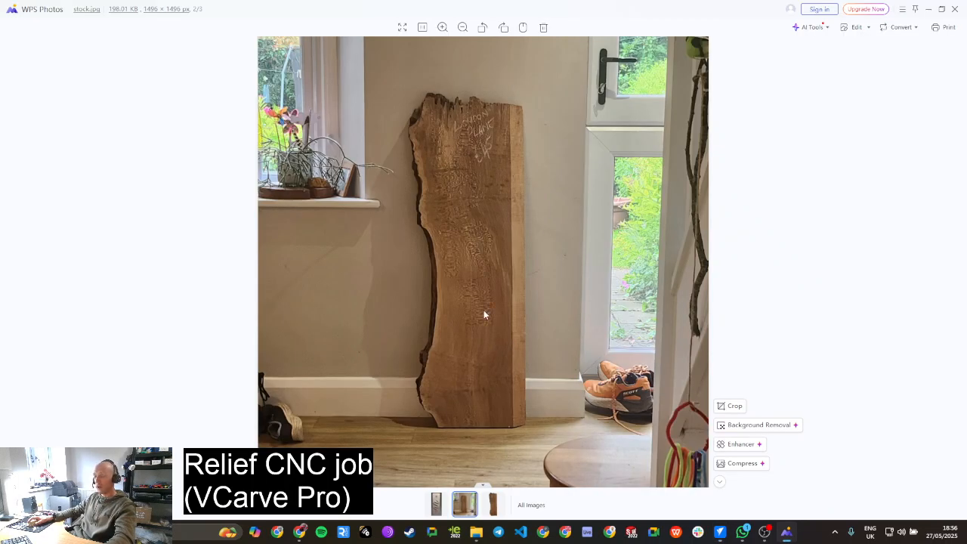
key(alt+Tab)
key(alt+Tab)
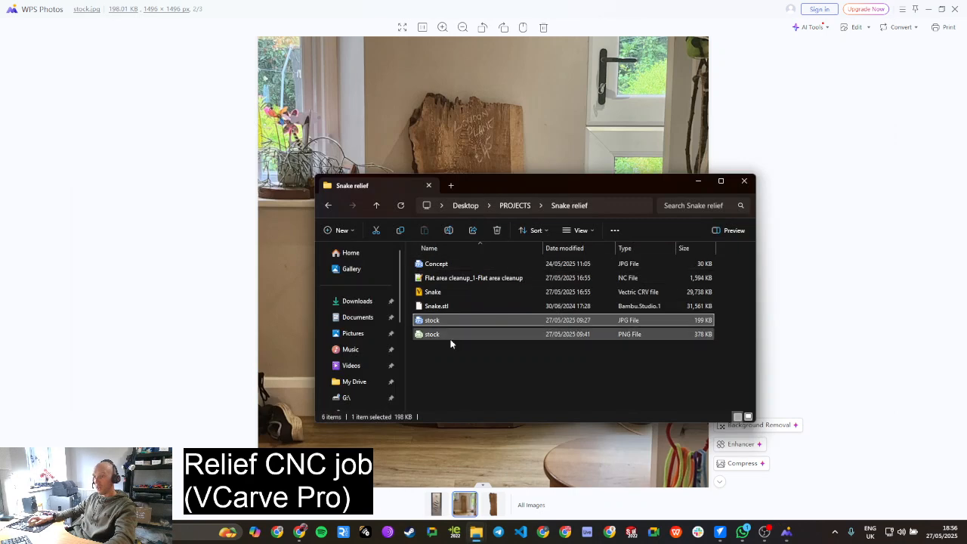
key(alt+Tab)
key(alt+Tab)
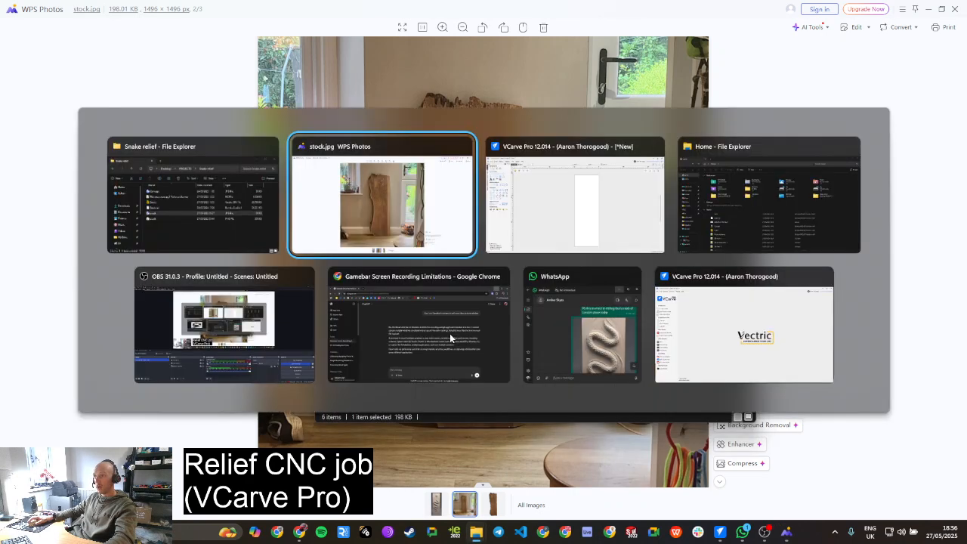
key(alt+Tab)
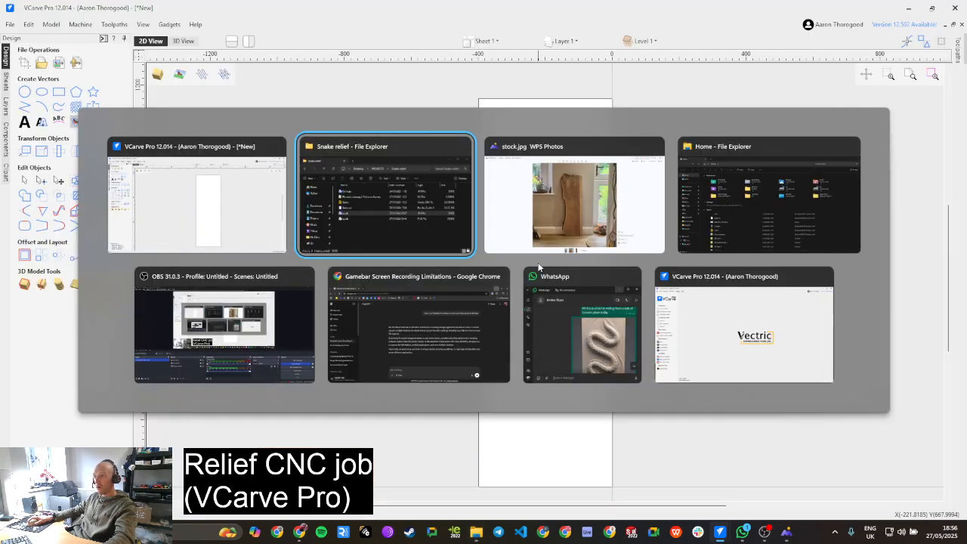
key(alt+Tab)
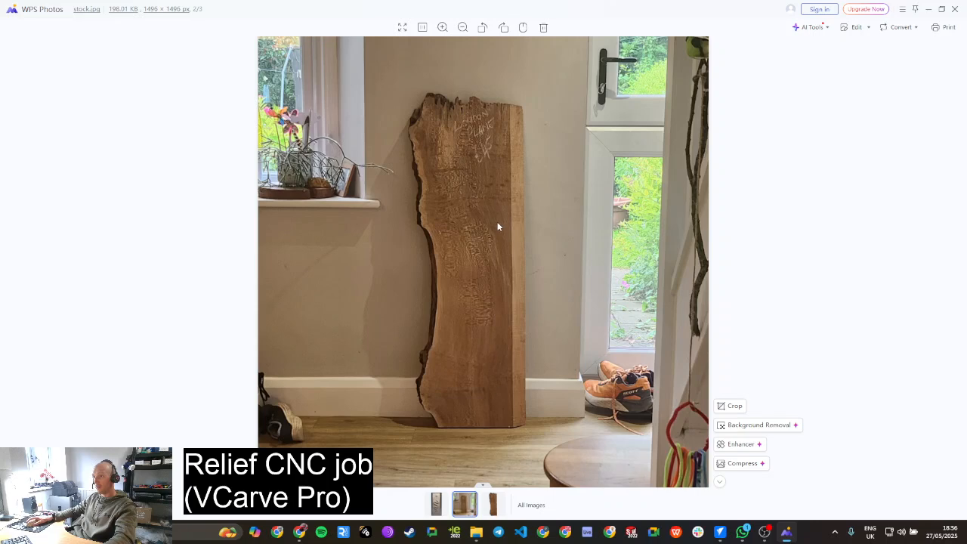
key(alt+Tab)
key(Tab)
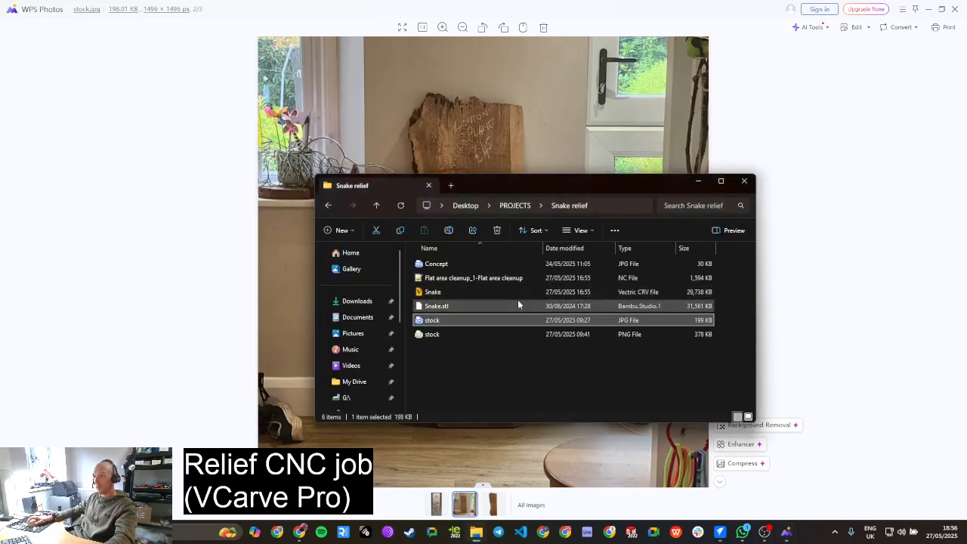
click(481, 335)
double_click(481, 335)
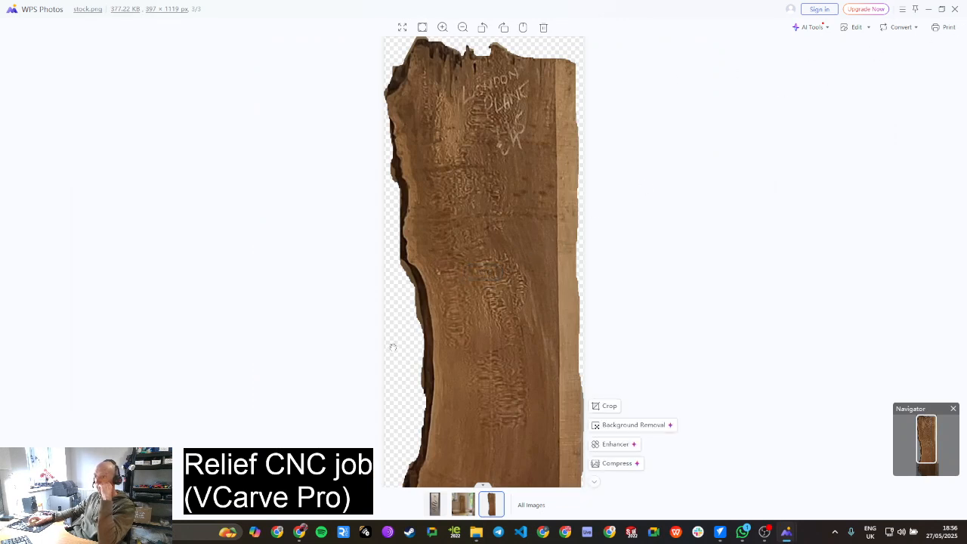
click(955, 9)
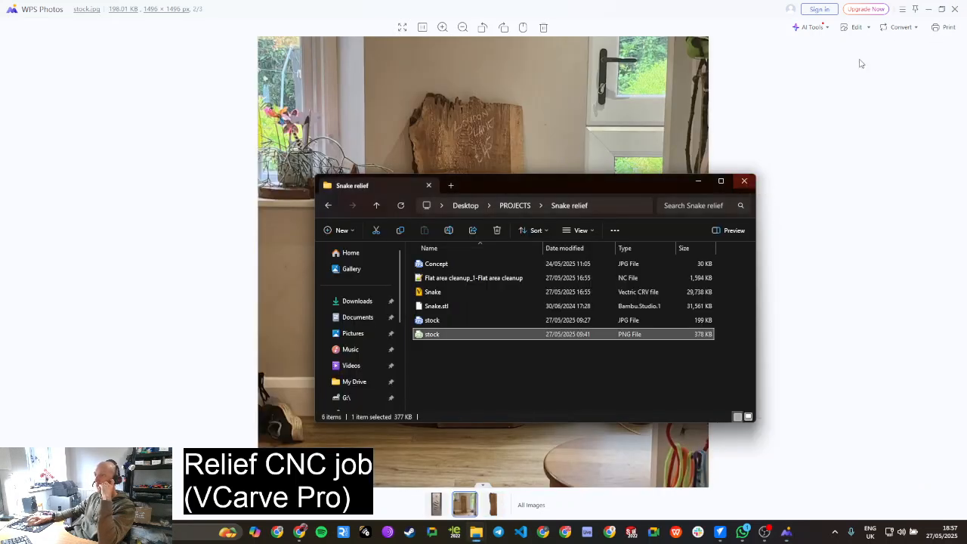
Step: Import the stock PNG from the Snake relief folder into the VCarve Pro 2D view, placing it beside the material, and close the folder
click(928, 10)
drag(492, 339, 824, 181)
click(744, 182)
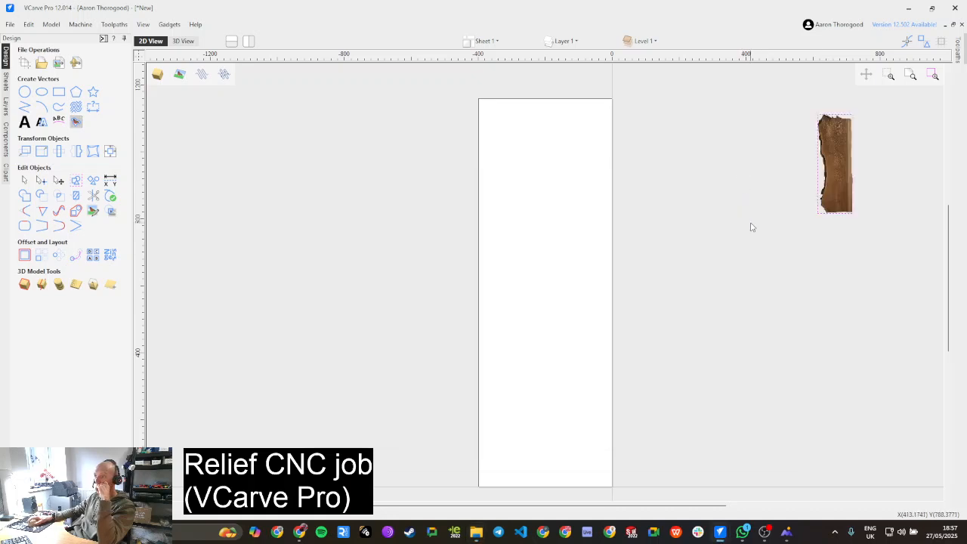
Step: Move the imported slab image into the material's lower-right corner and enlarge it proportionally to about 418 × 1179 mm
click(853, 144)
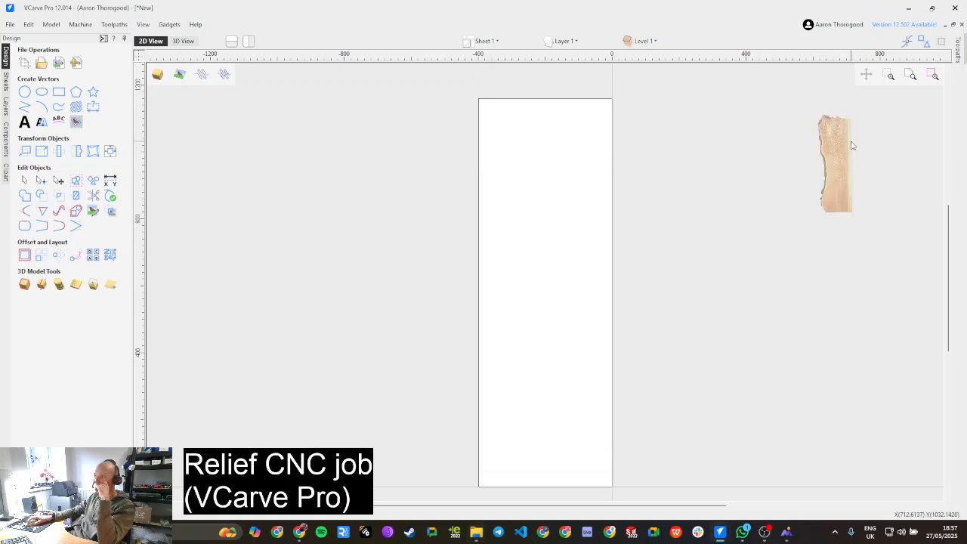
click(835, 159)
drag(834, 163, 697, 189)
click(835, 166)
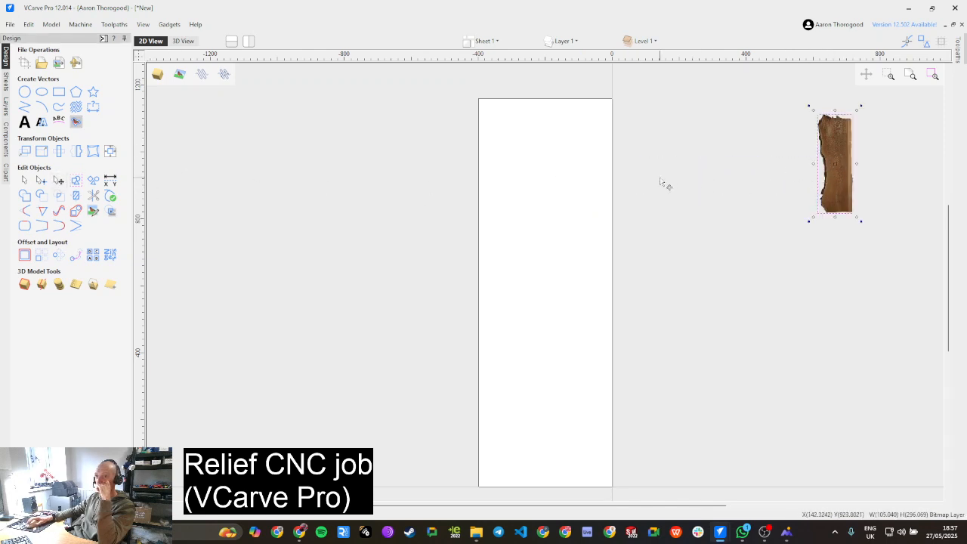
ctrl+drag(838, 187, 595, 457)
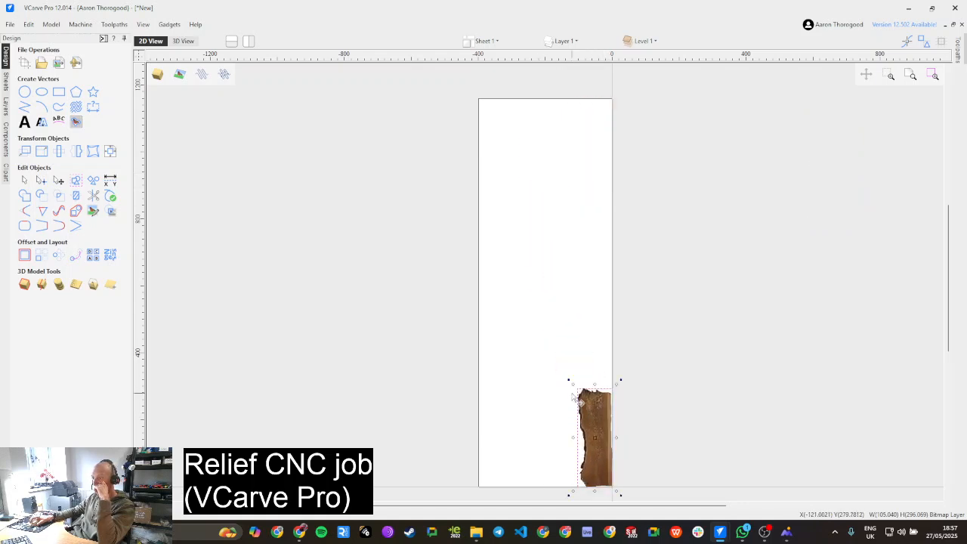
drag(575, 385, 473, 66)
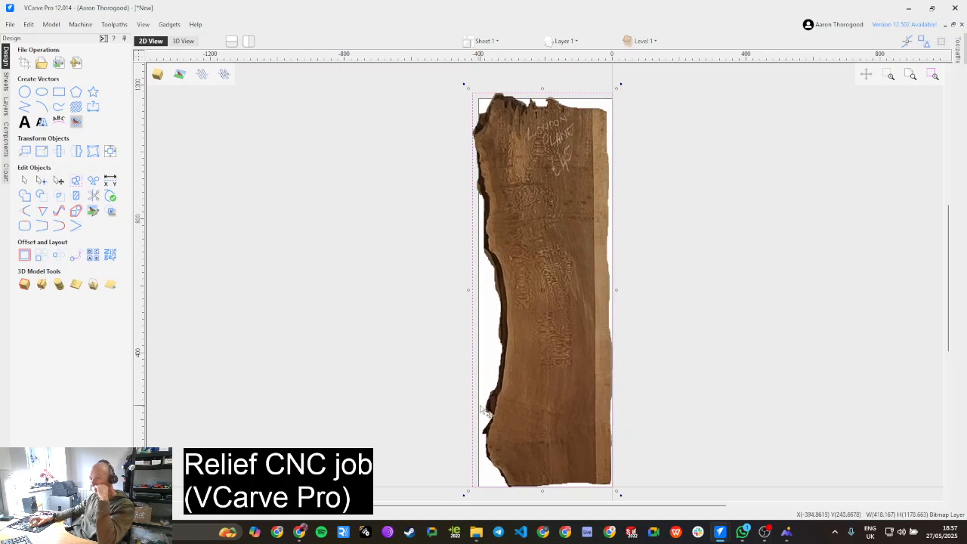
Step: Rotate the slab image slightly clockwise, then reposition and resize it to about 436 × 1180 mm so the slab fits the material outline
mouse_move(555, 306)
mouse_down()
mouse_move(568, 315)
mouse_move(553, 306)
mouse_up()
drag(619, 84, 620, 84)
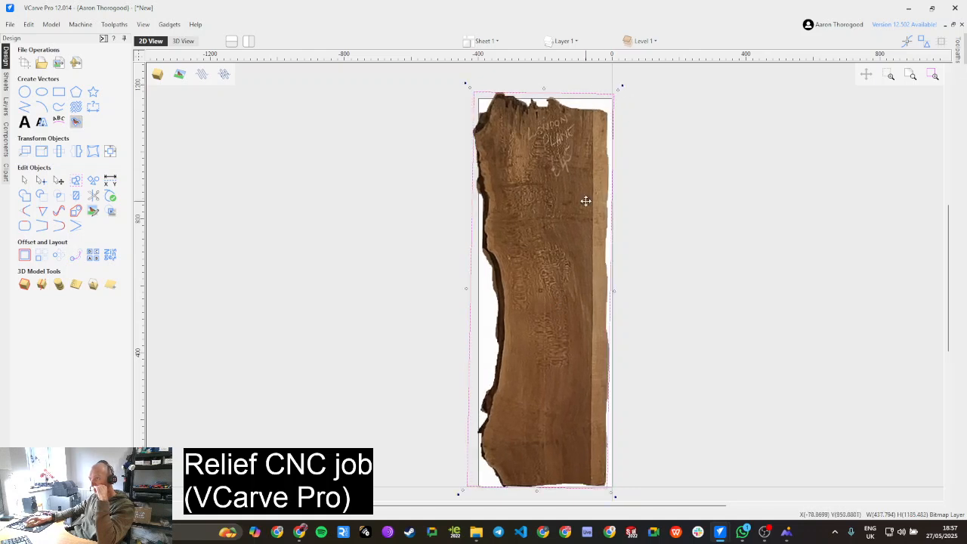
mouse_move(553, 390)
mouse_down()
mouse_move(561, 388)
mouse_move(558, 396)
mouse_up()
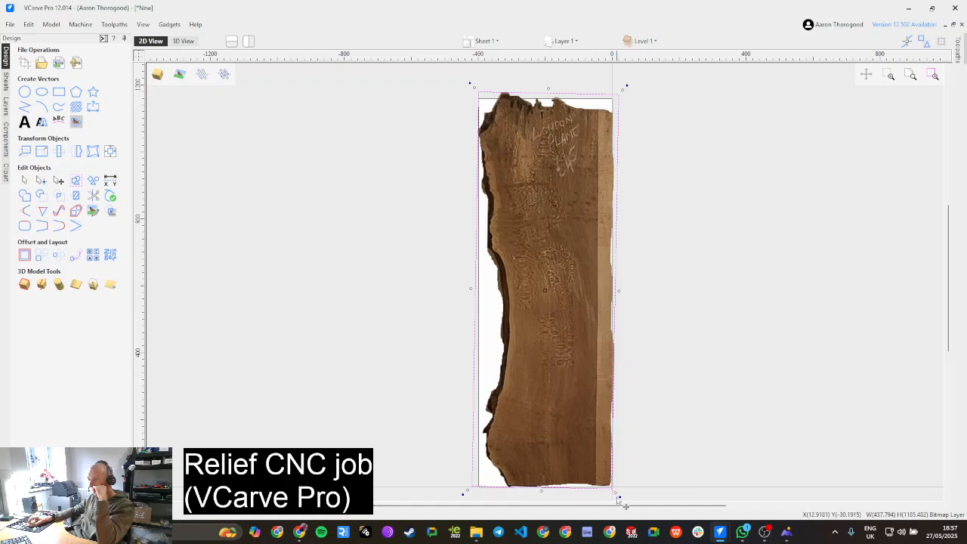
drag(615, 493, 613, 492)
drag(472, 87, 479, 107)
click(702, 200)
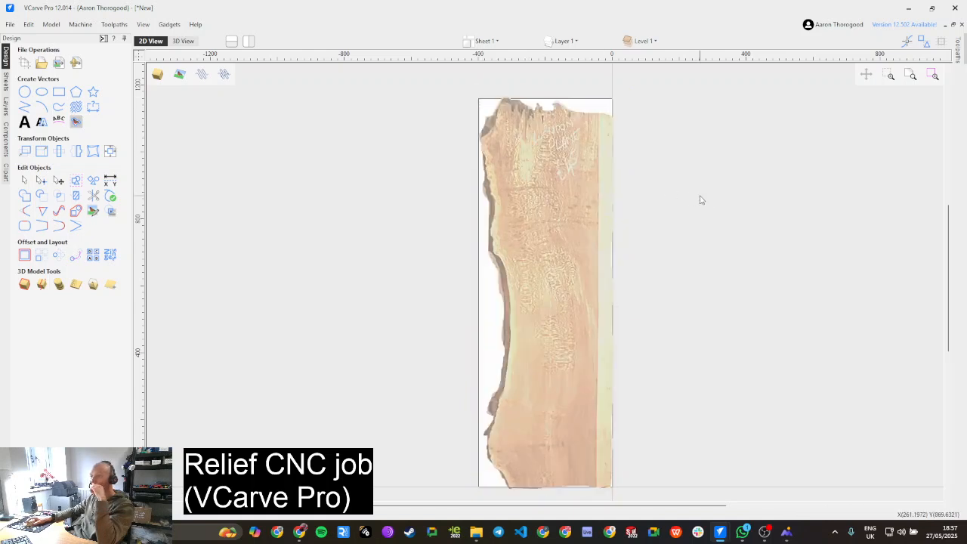
click(579, 236)
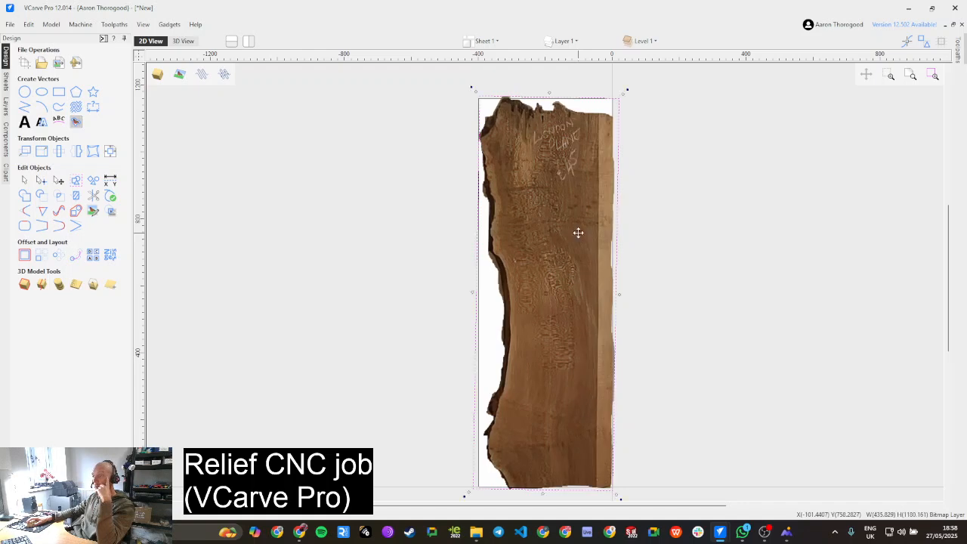
click(703, 248)
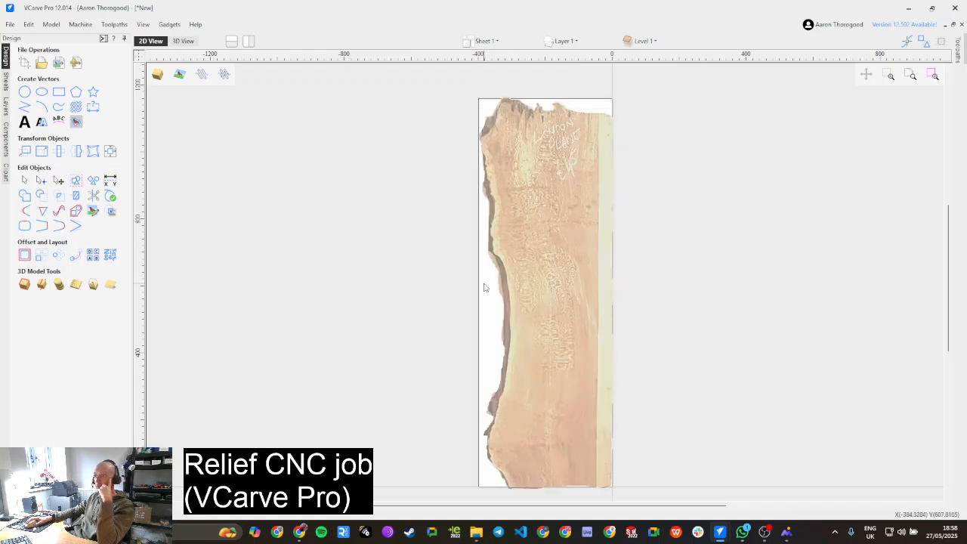
right_click(532, 235)
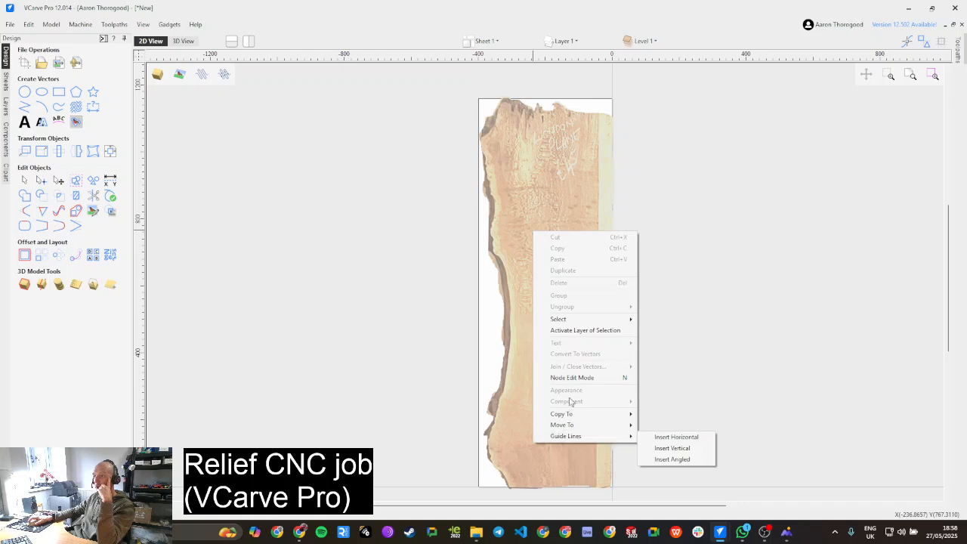
click(391, 288)
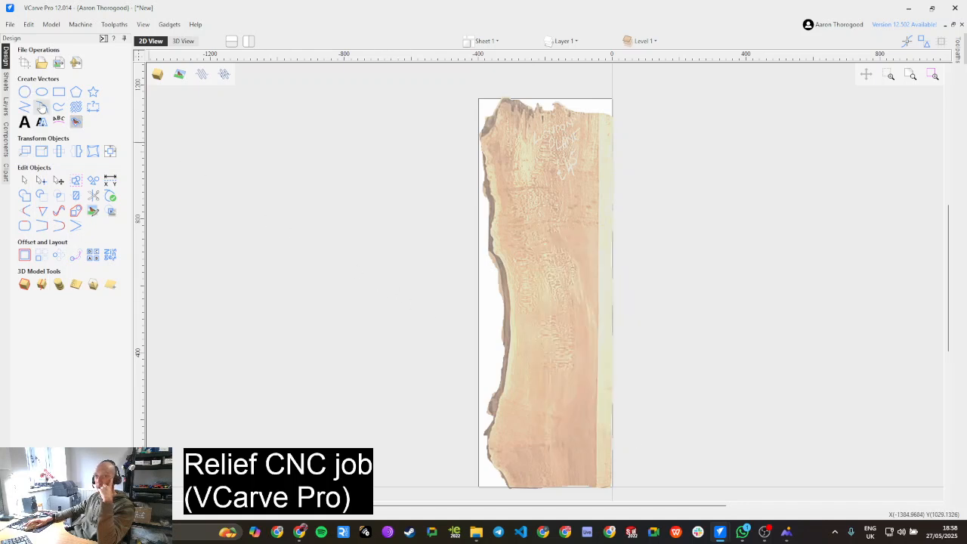
click(62, 182)
right_click(559, 232)
click(533, 285)
click(534, 290)
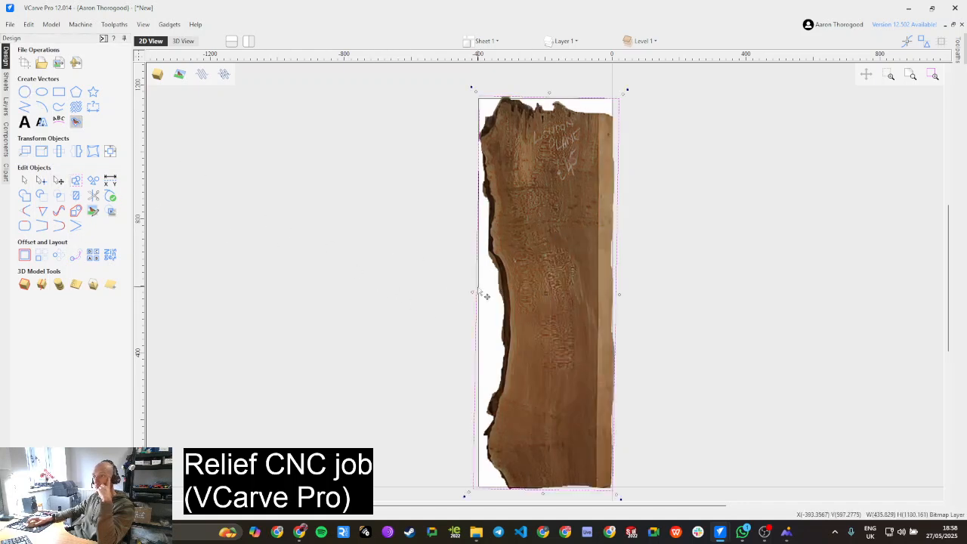
click(662, 235)
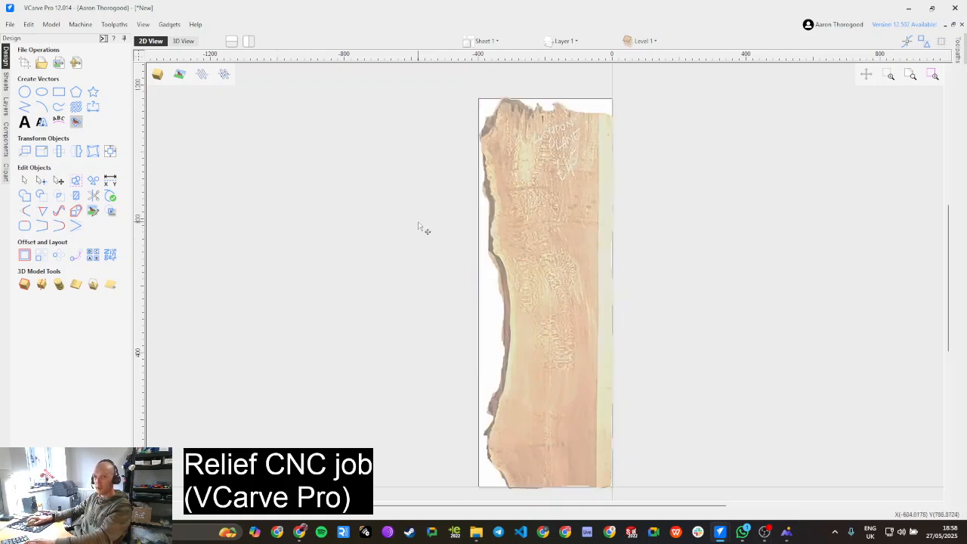
right_click(552, 199)
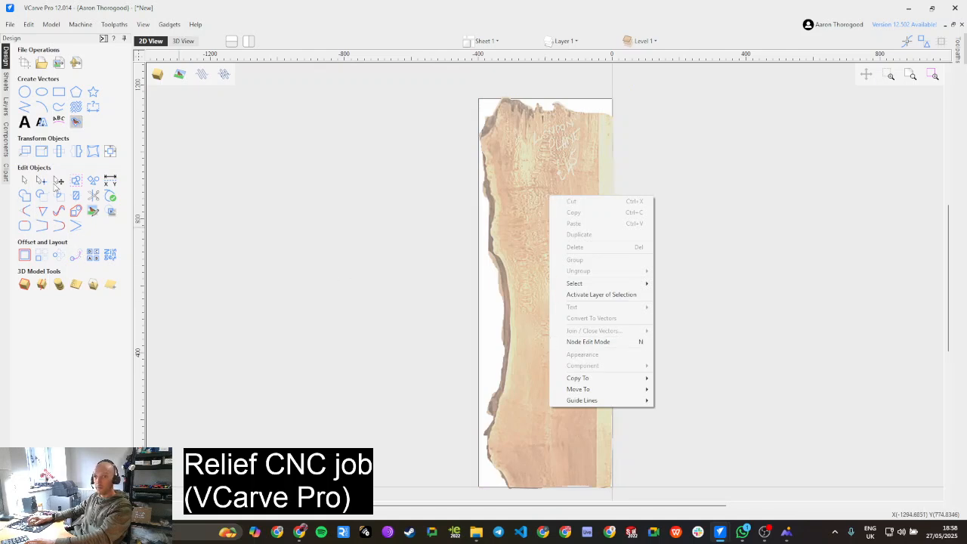
key(Escape)
Step: Try fading the non-selected slab bitmap to 100% in its bitmap properties
click(549, 164)
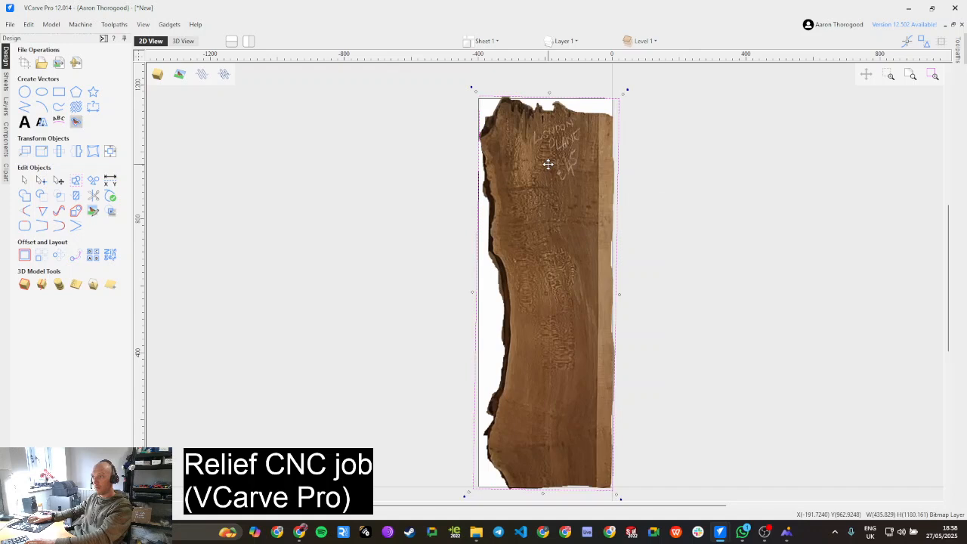
right_click(548, 164)
click(572, 325)
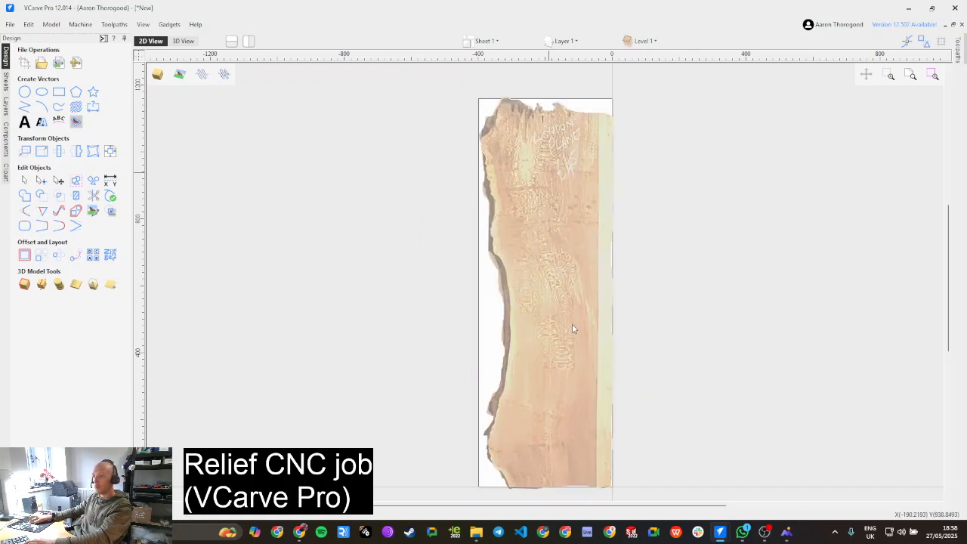
drag(471, 262, 517, 265)
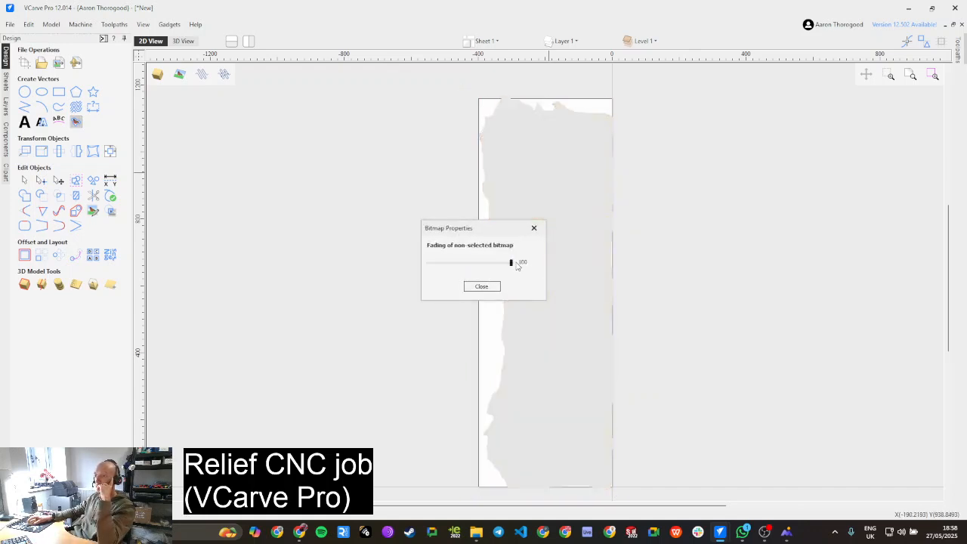
click(481, 287)
Step: Set the slab bitmap's non-selected fading to about 58% and compare its selected and deselected appearance
right_click(560, 252)
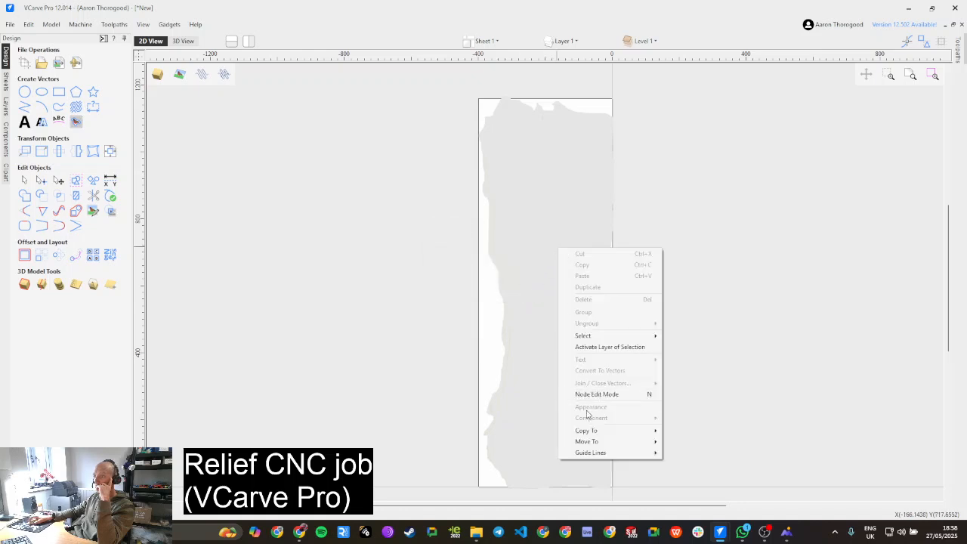
click(587, 416)
right_click(532, 262)
click(571, 428)
drag(505, 266, 476, 269)
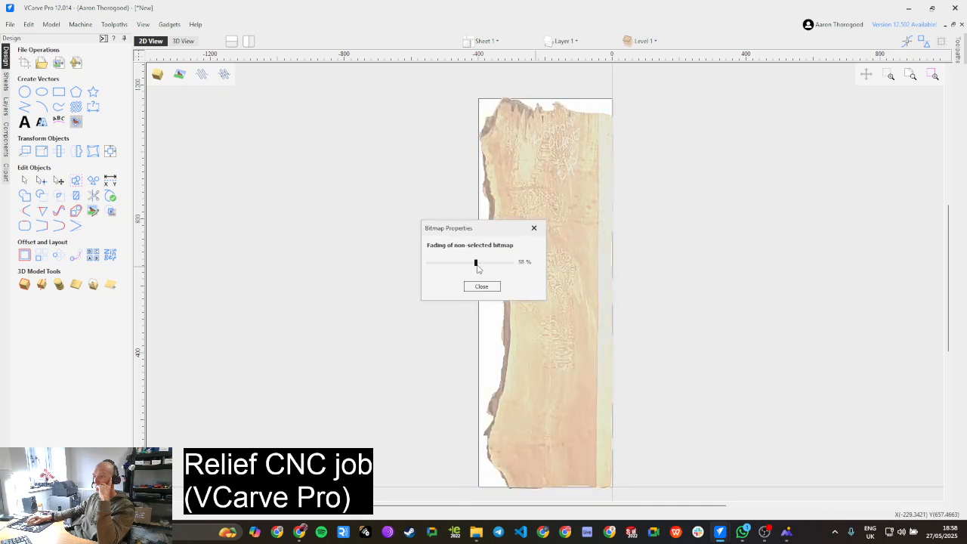
click(483, 287)
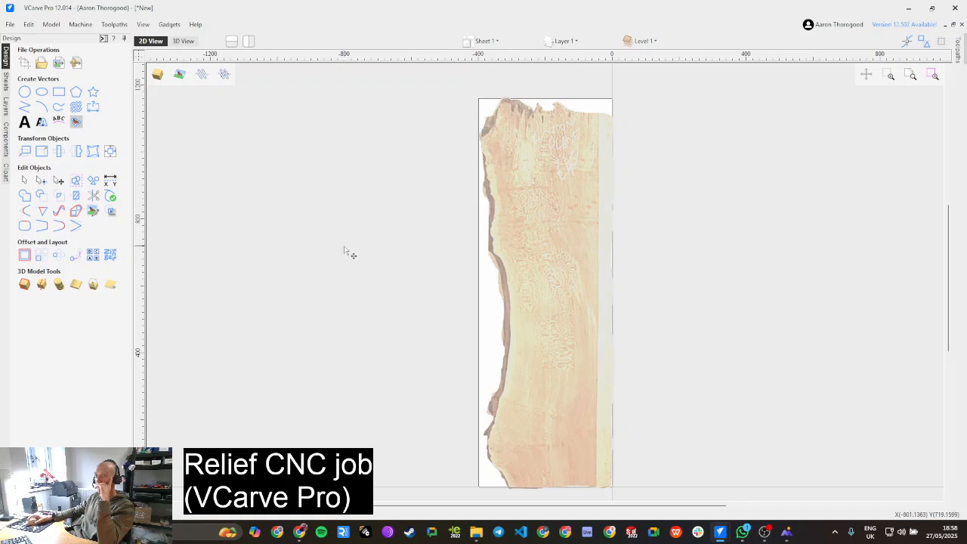
click(589, 164)
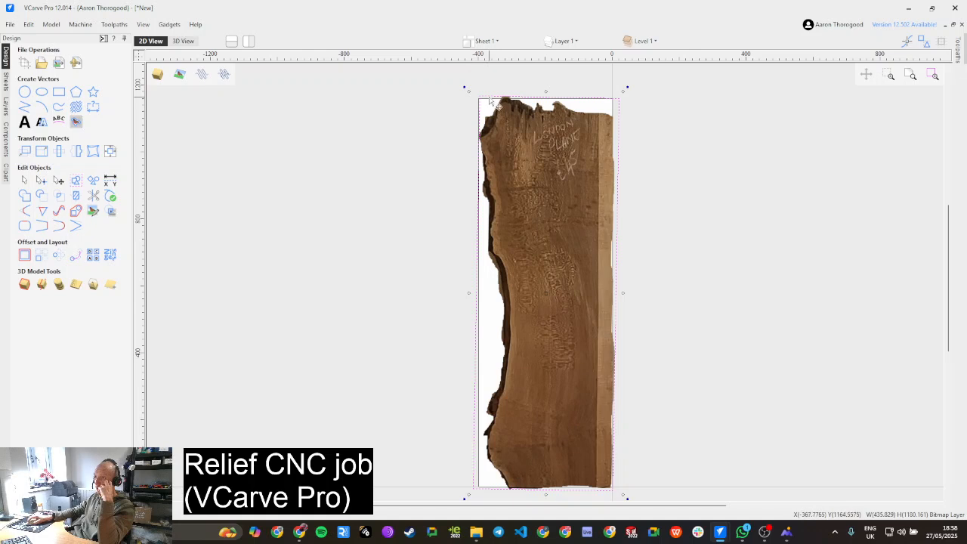
click(400, 283)
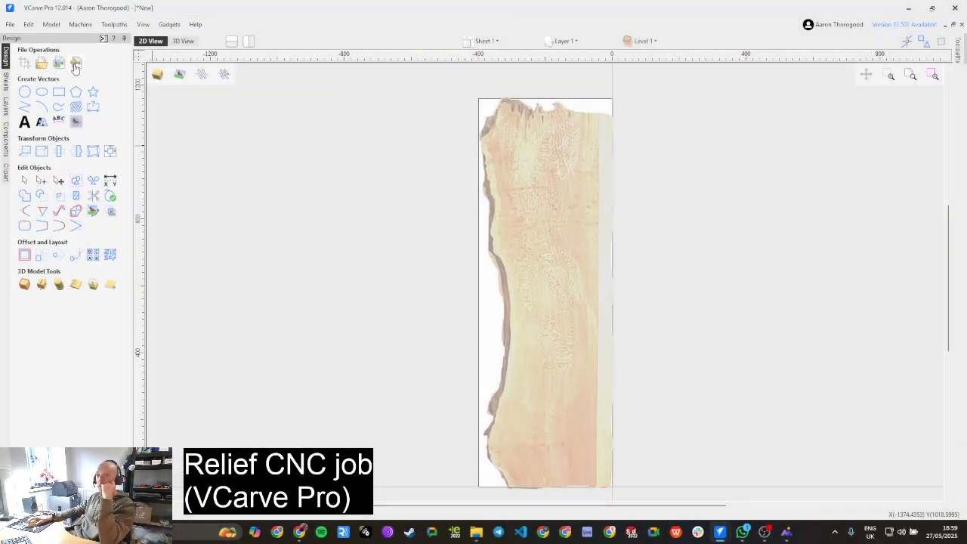
Step: Load Snake.stl from the Snake relief folder as a 3D model import
click(76, 63)
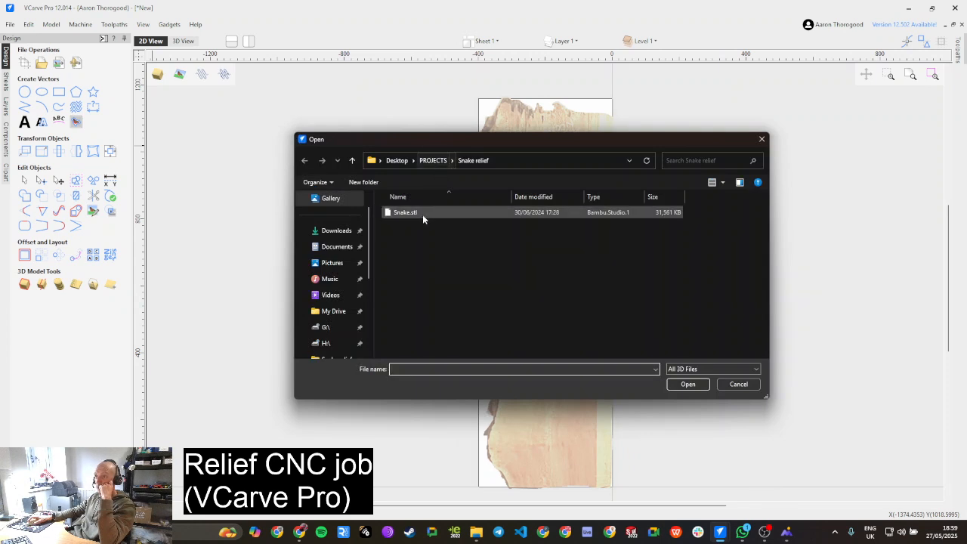
drag(415, 219, 412, 213)
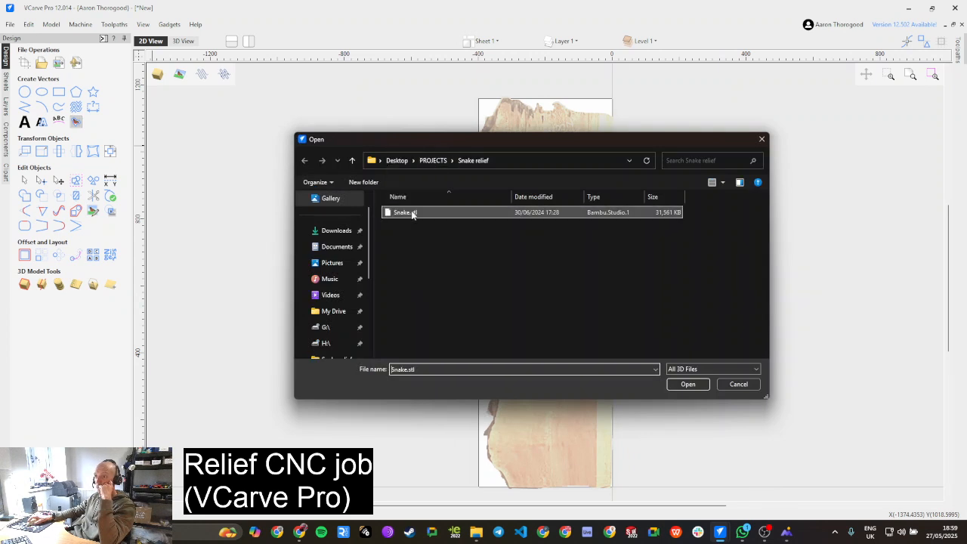
double_click(413, 213)
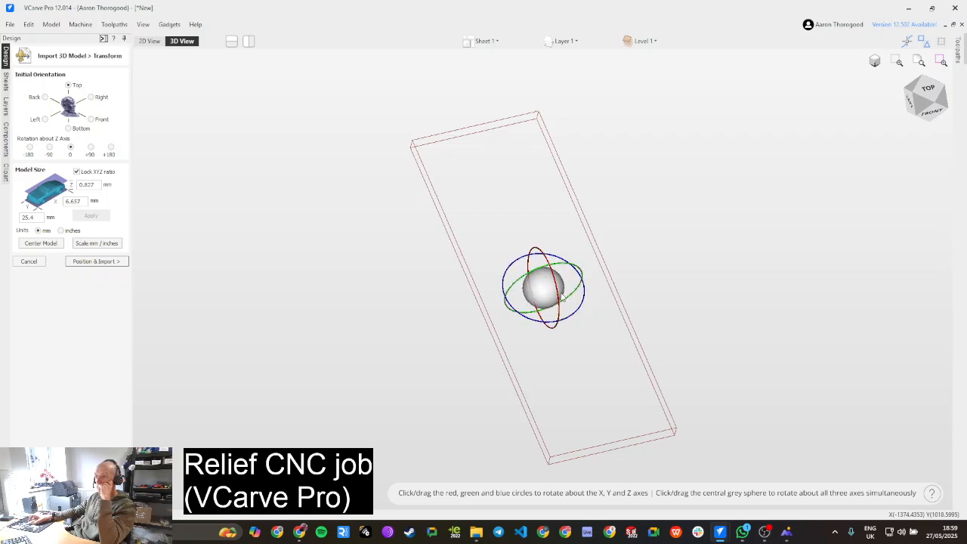
scroll(541, 288, up, 3)
scroll(535, 286, up, 1)
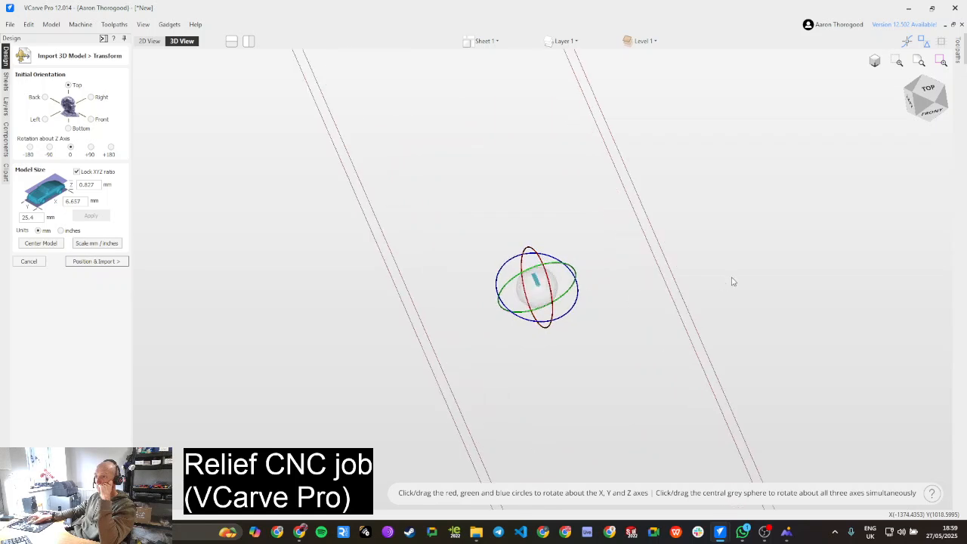
Step: Scale the snake model to 800 mm in Y with the XYZ ratio locked, and center it in the material
click(42, 218)
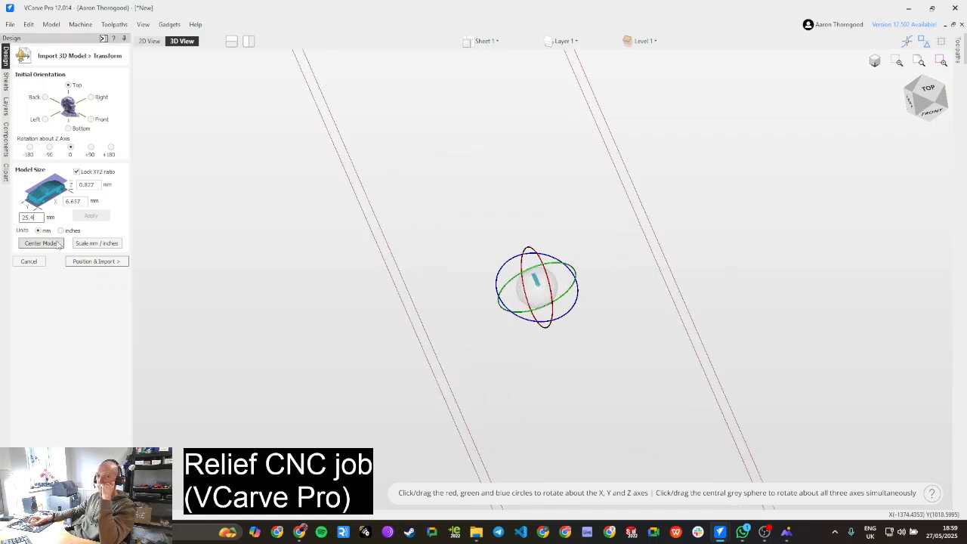
text(800)
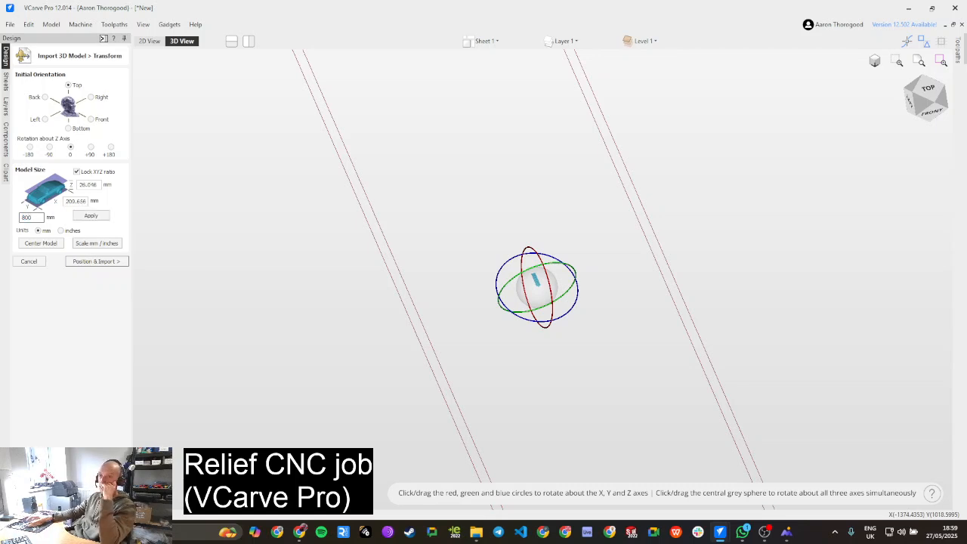
click(90, 216)
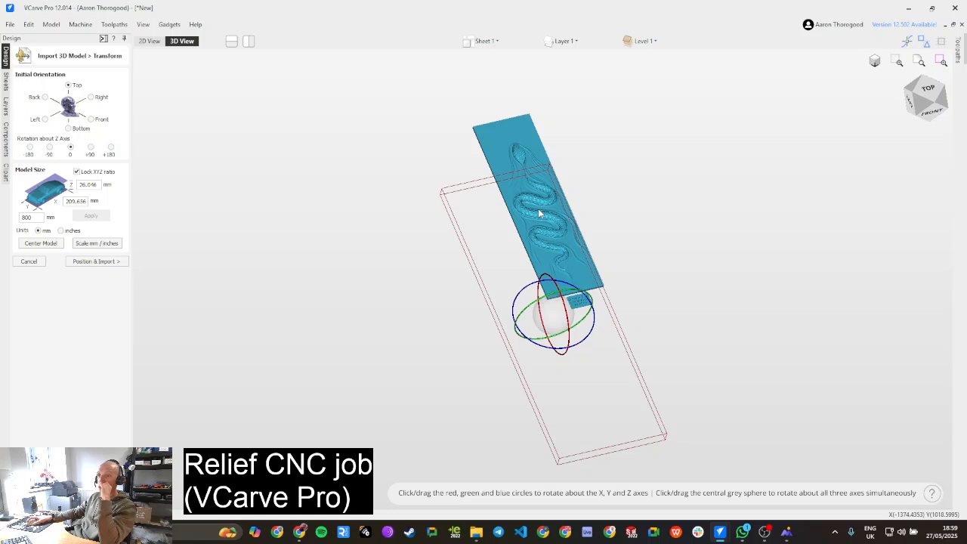
click(50, 245)
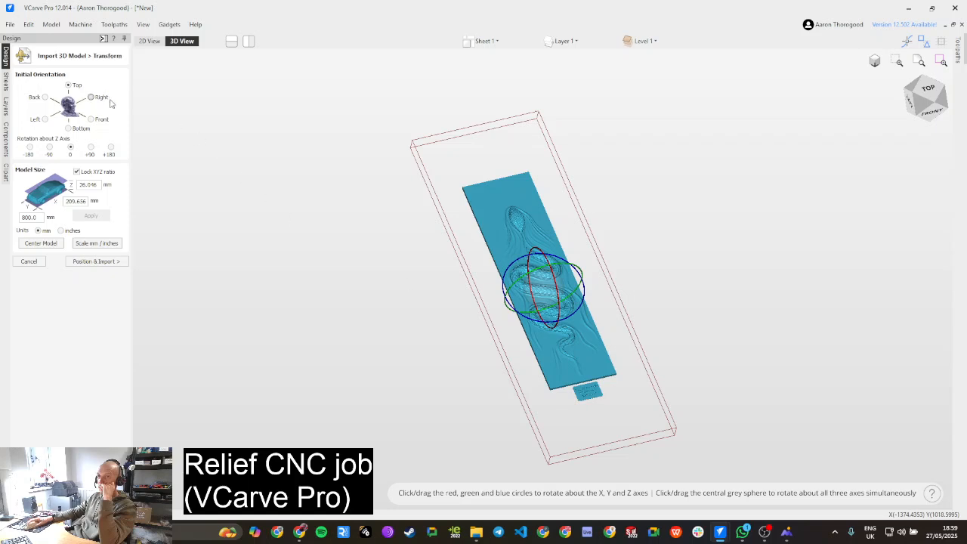
Step: Try a +90 rotation about Z and the Front orientation on the snake model, then return it to the Top orientation
click(90, 147)
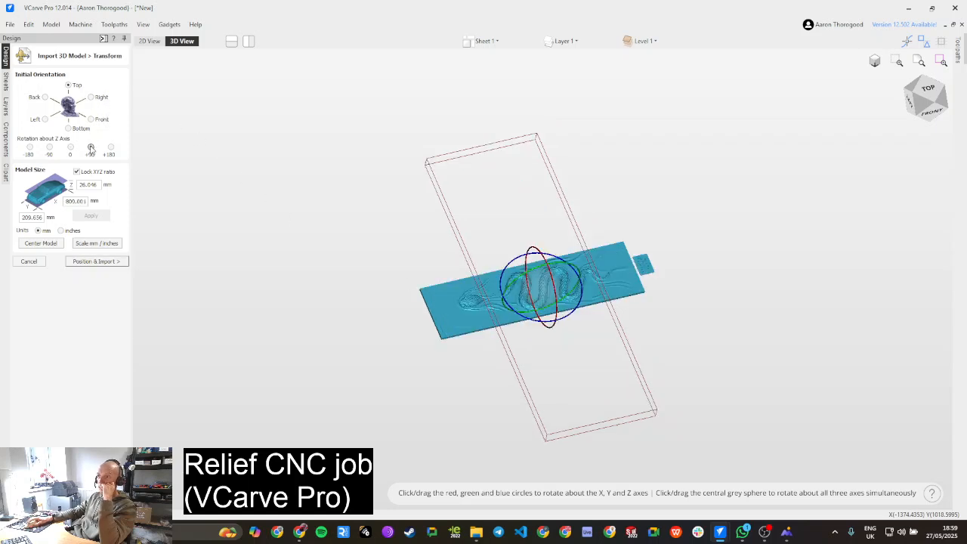
click(91, 119)
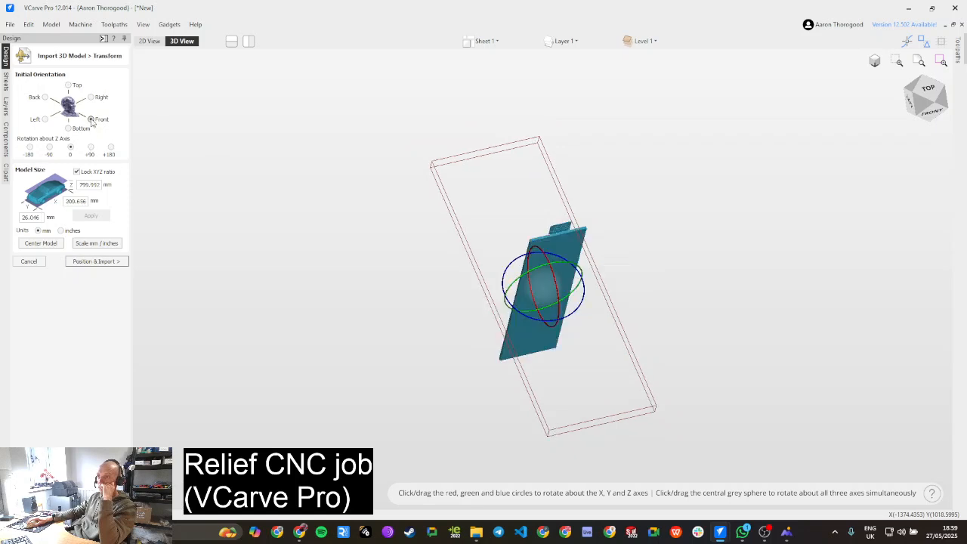
click(68, 86)
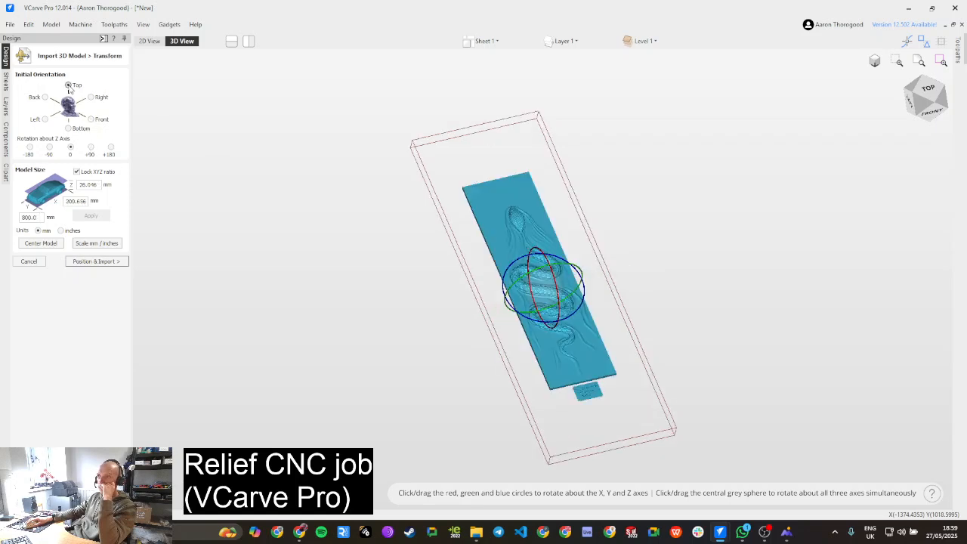
Step: Proceed to positioning the snake model against the modeling plane and examine its relief, base and text plate from the front and above
click(89, 262)
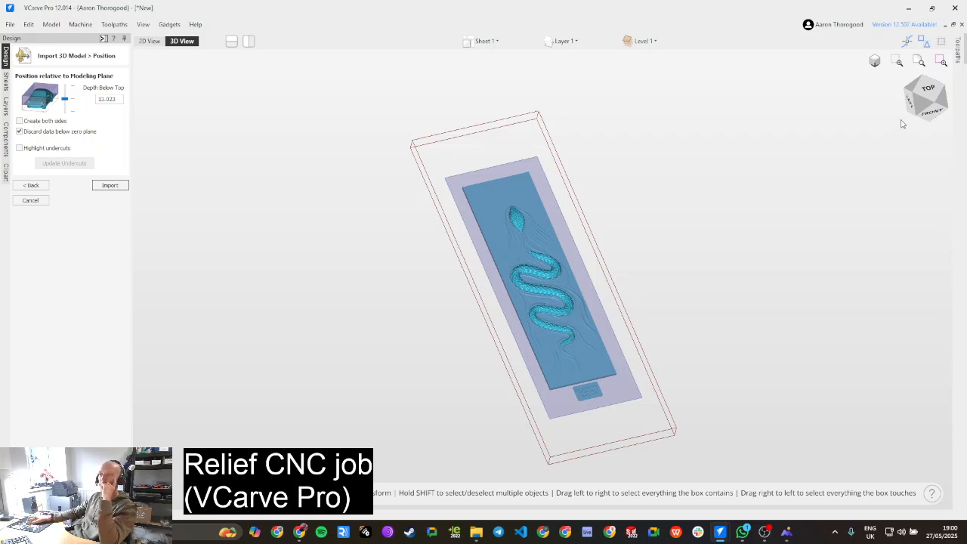
click(927, 112)
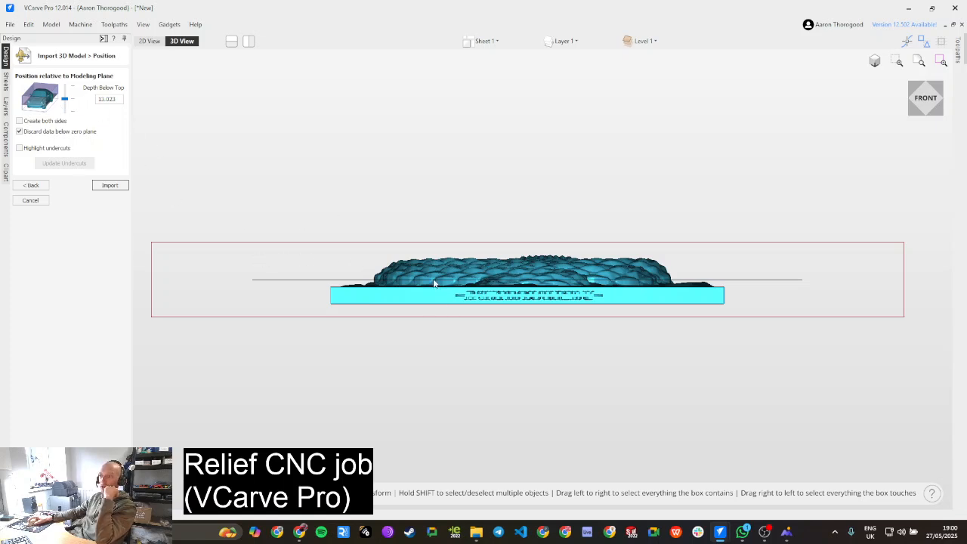
drag(559, 218, 546, 253)
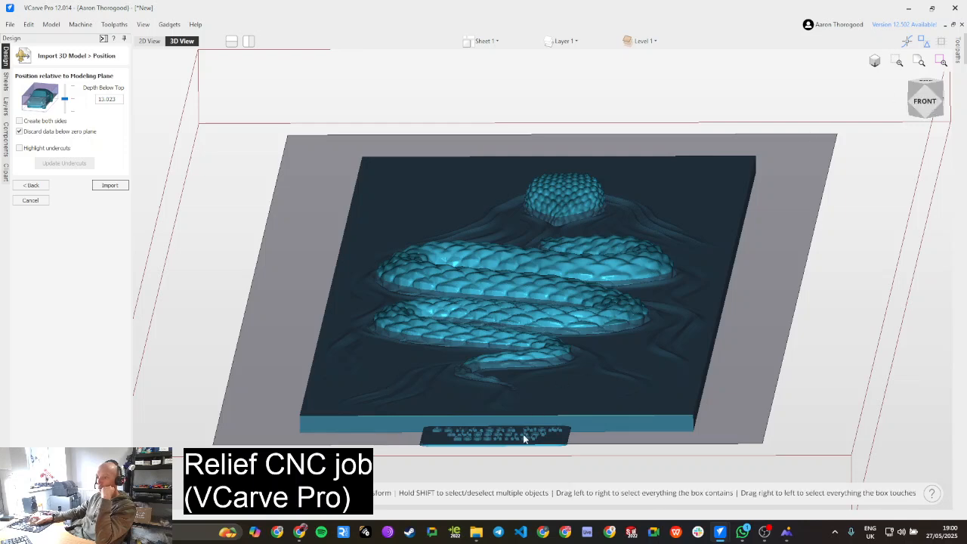
drag(520, 466, 524, 412)
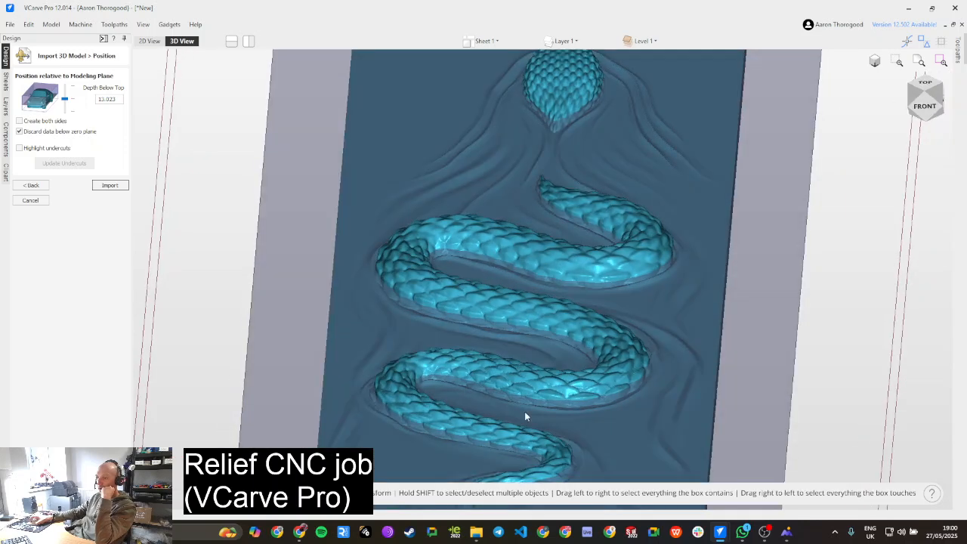
scroll(525, 411, up, 3)
scroll(527, 401, down, 6)
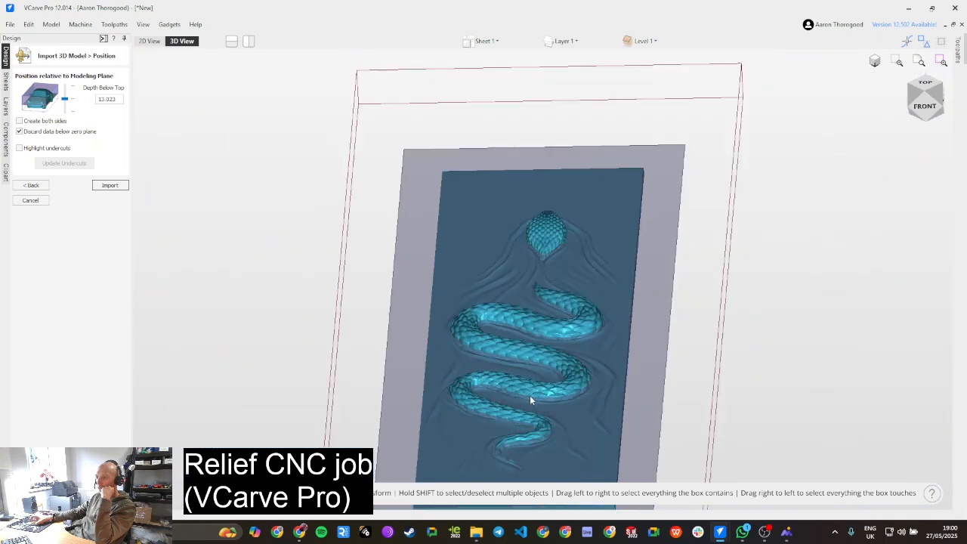
scroll(530, 401, down, 3)
scroll(521, 469, up, 6)
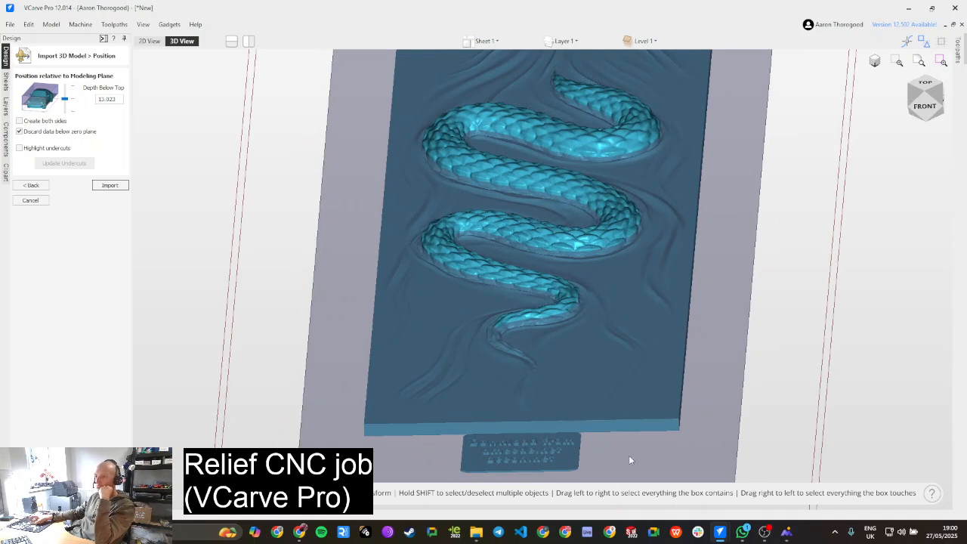
Step: From the front view, raise the snake model against the modeling plane by setting the depth below top to about 19 mm
click(923, 111)
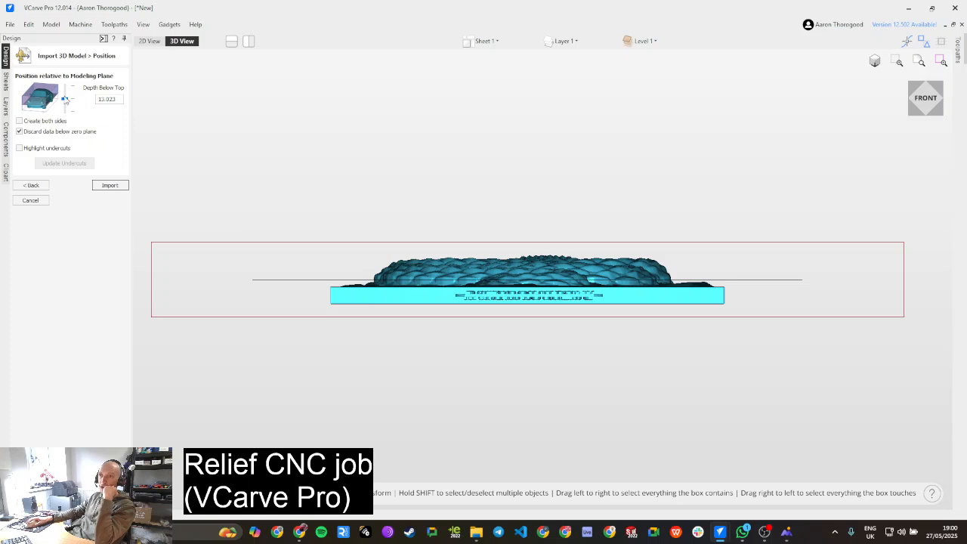
drag(65, 99, 65, 106)
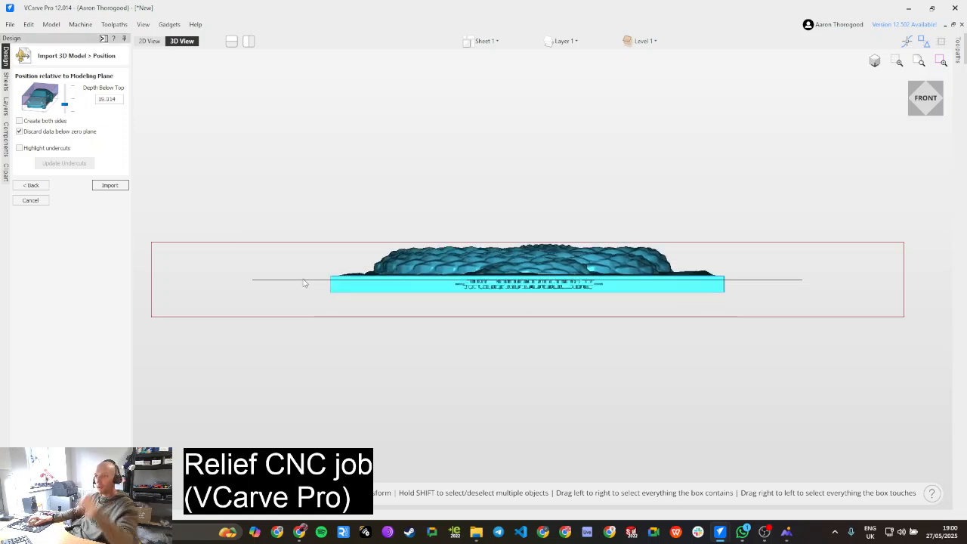
key(ctrl)
key(ctrl)
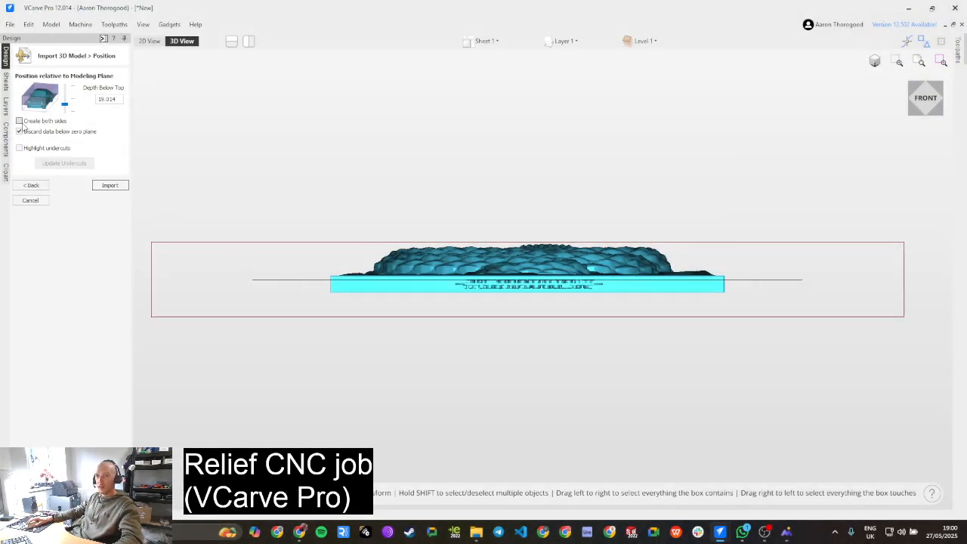
key(ctrl)
key(ctrl)
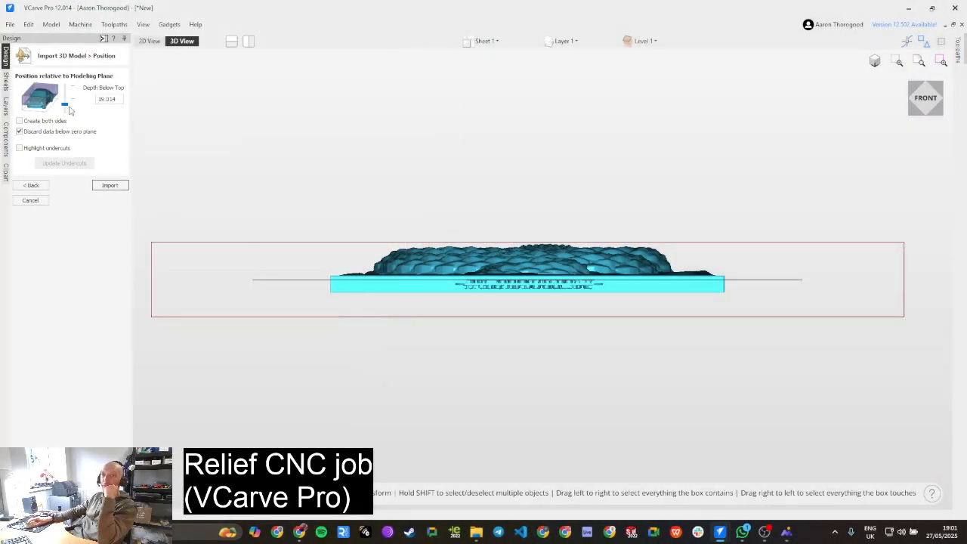
Step: Set the snake model's depth below top to 16.8 mm, aligning the base's upper edge with the modeling plane
drag(67, 108, 68, 104)
scroll(344, 285, up, 2)
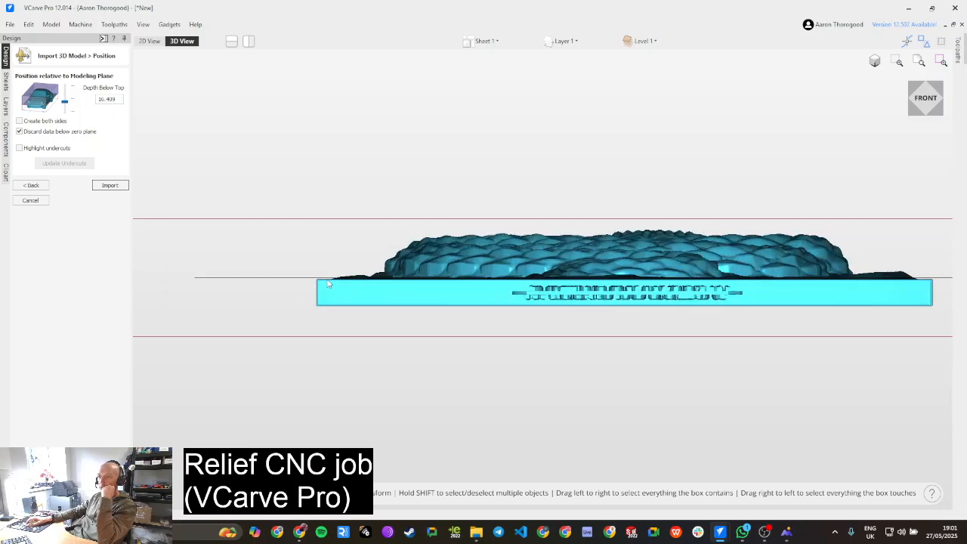
scroll(327, 283, up, 4)
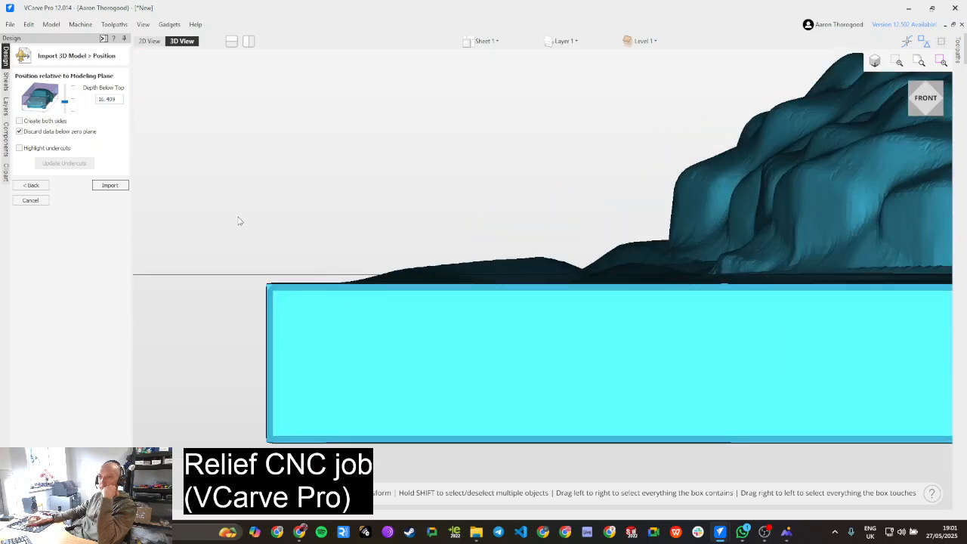
scroll(295, 301, up, 3)
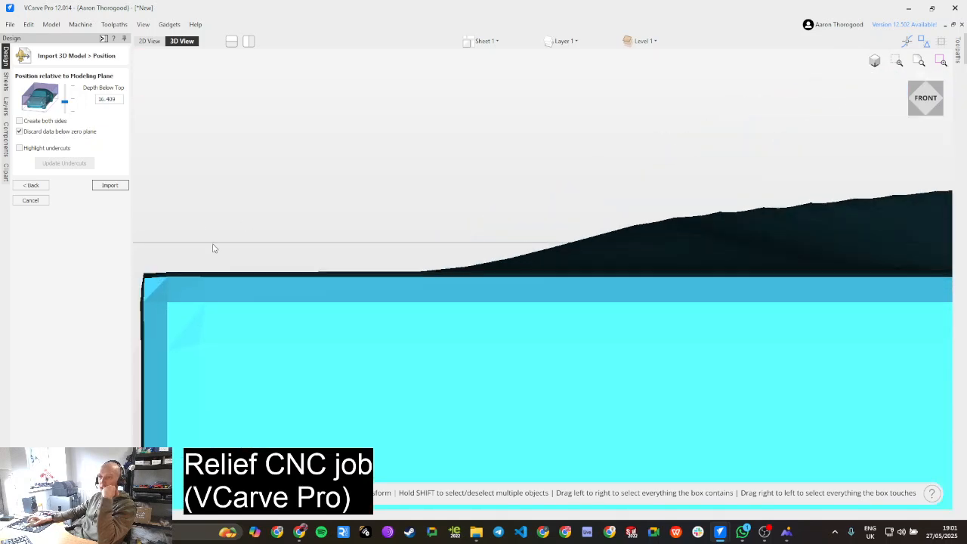
drag(65, 105, 65, 105)
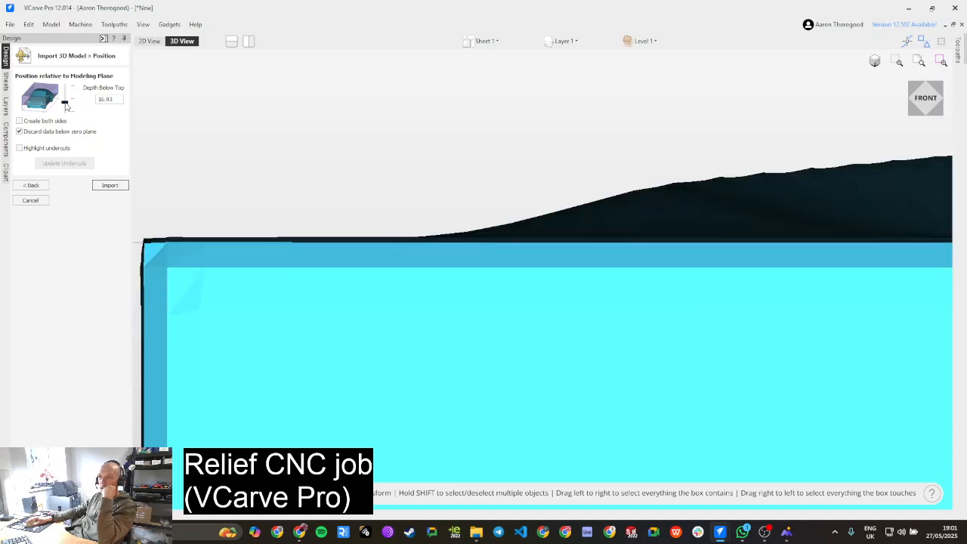
click(112, 101)
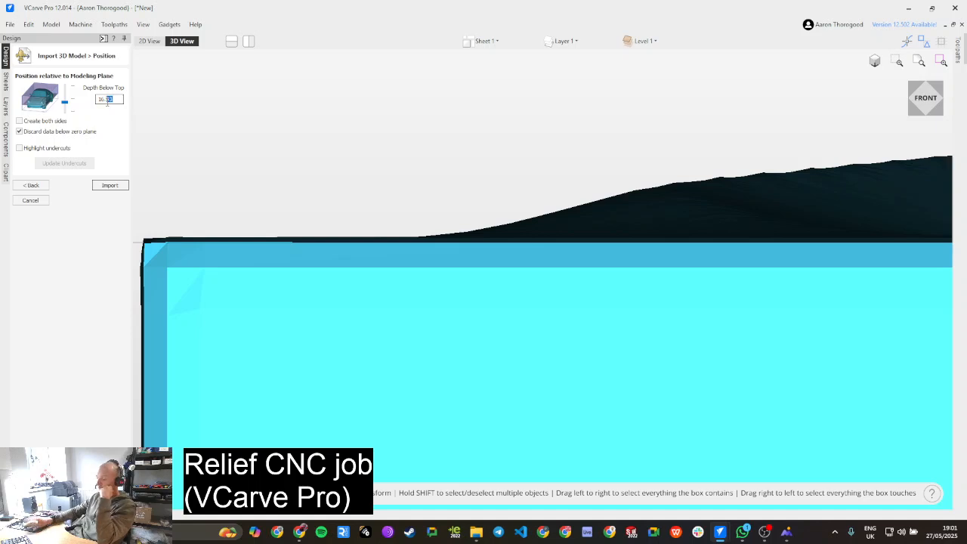
key(Tab)
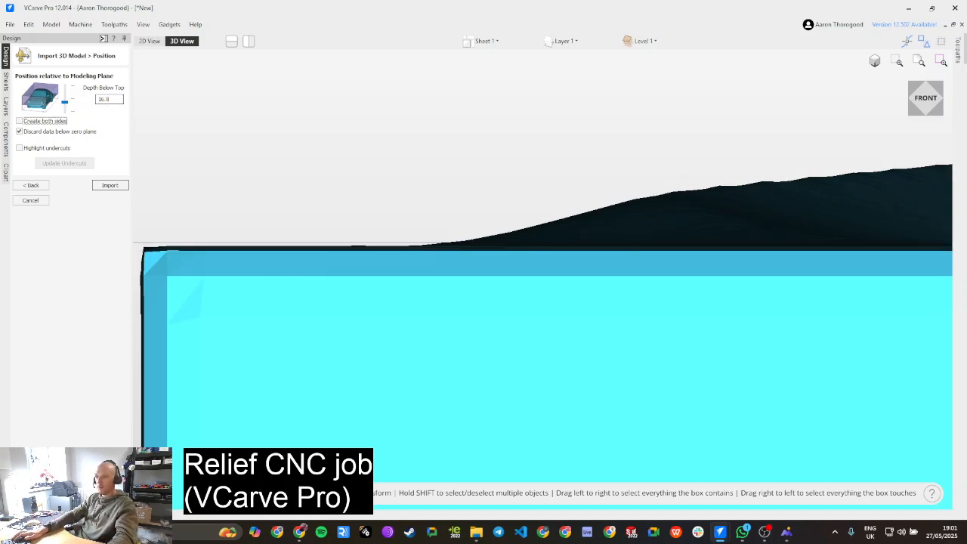
Step: Refine the snake model's depth below top to 16.83 mm and import it with data below the zero plane discarded
click(115, 98)
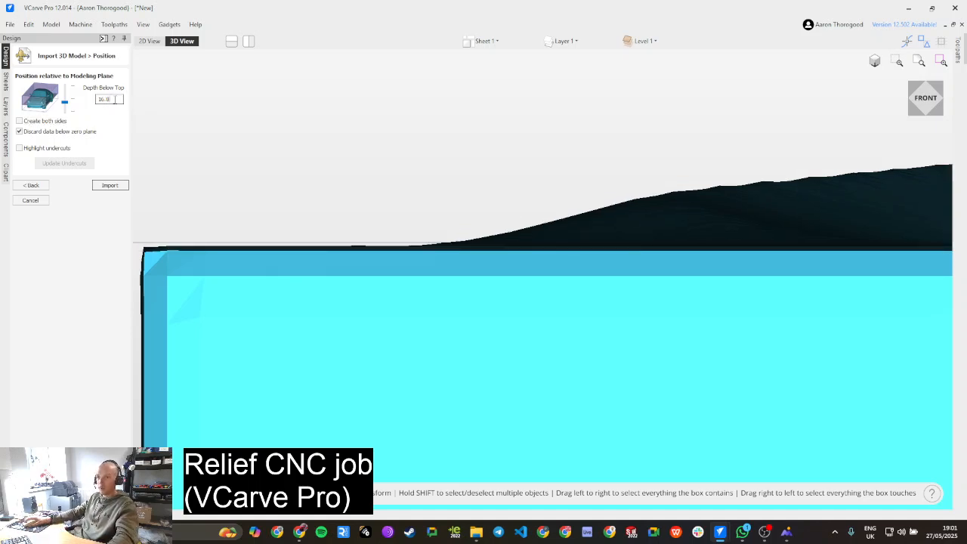
text(5)
key(Tab)
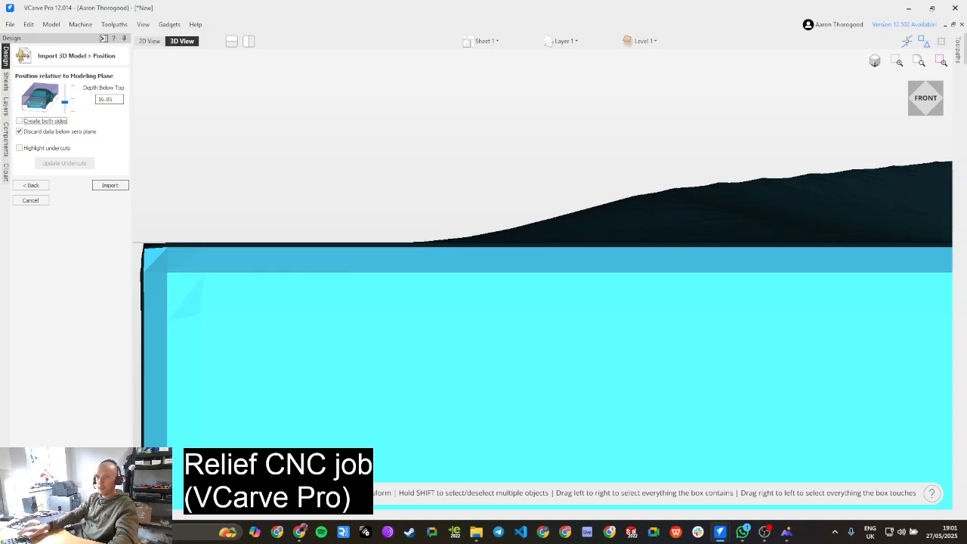
click(115, 99)
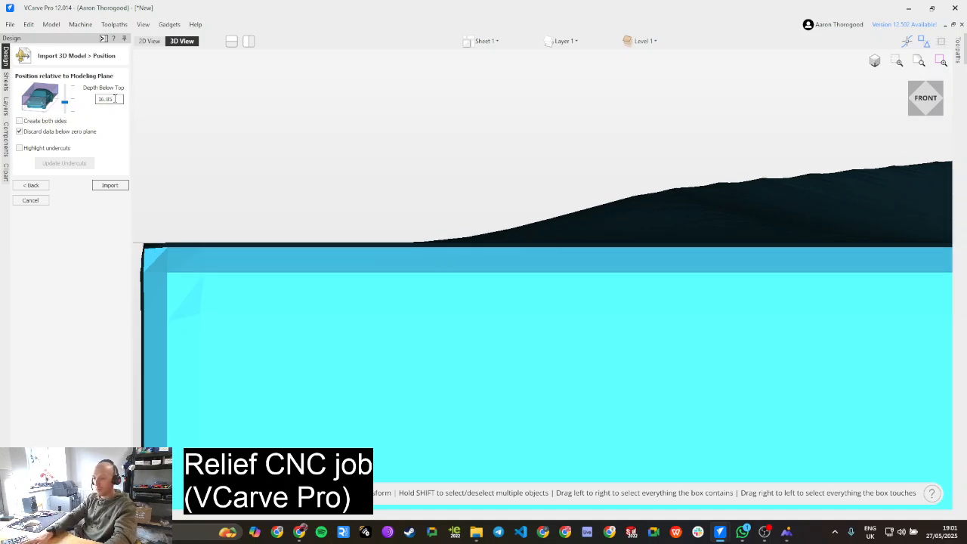
key(BackSpace)
text(3)
key(Tab)
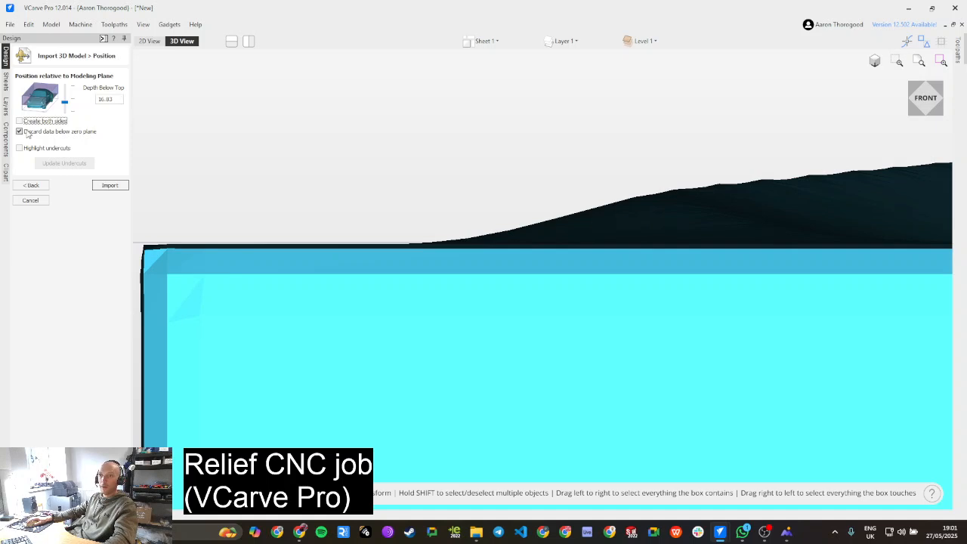
click(110, 186)
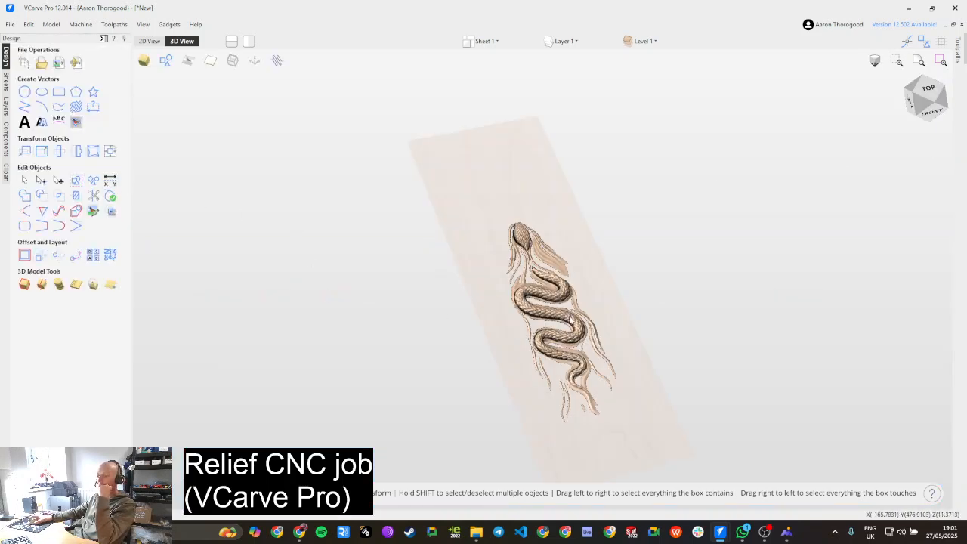
Step: In the 2D view, move the imported snake slightly up and toward the slab's straight edge
drag(571, 320, 545, 286)
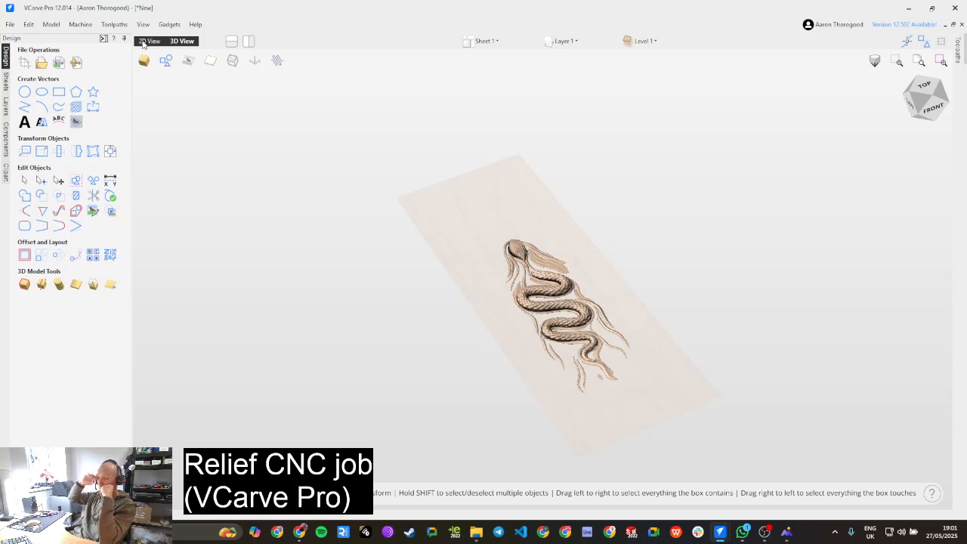
click(142, 43)
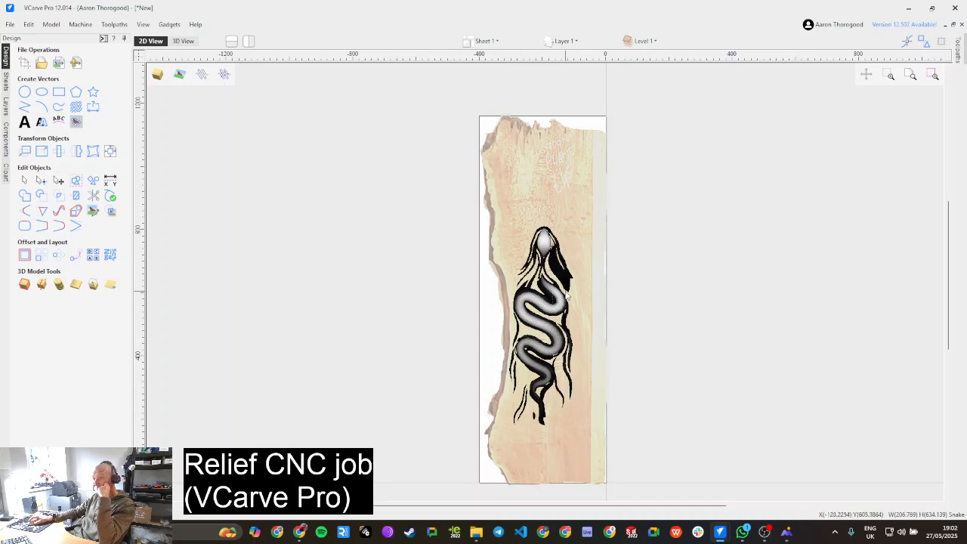
click(573, 289)
click(551, 309)
click(547, 309)
click(542, 309)
click(542, 307)
drag(540, 304, 547, 298)
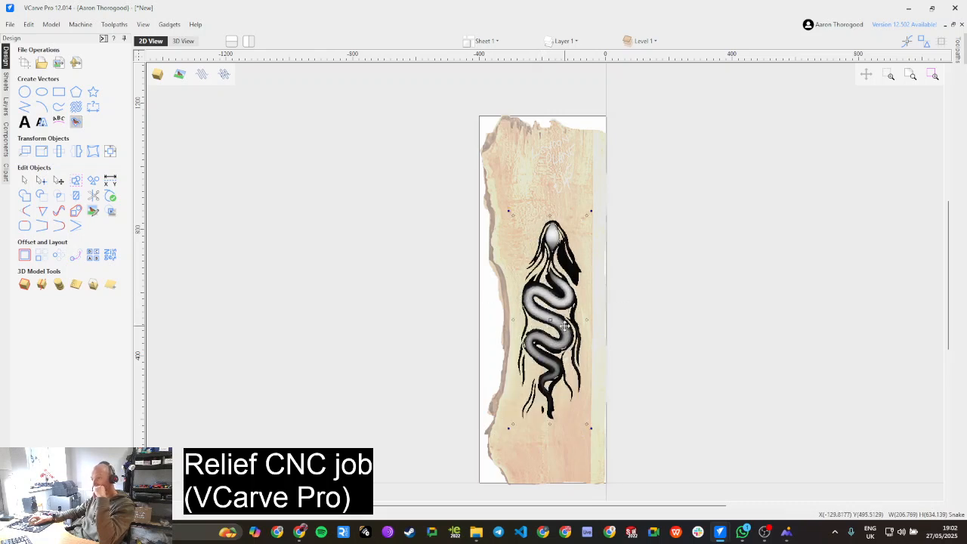
Step: Enlarge the snake proportionally to about 240 by 737 mm and reposition it within the slab photo
drag(586, 216, 601, 179)
drag(542, 296, 549, 347)
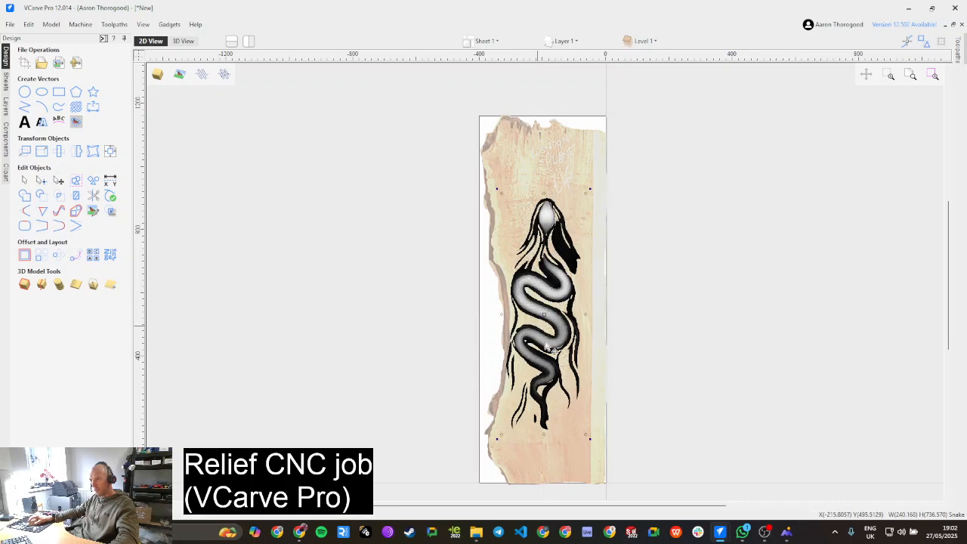
mouse_move(527, 302)
mouse_down()
mouse_move(541, 296)
mouse_move(531, 305)
mouse_up()
click(673, 330)
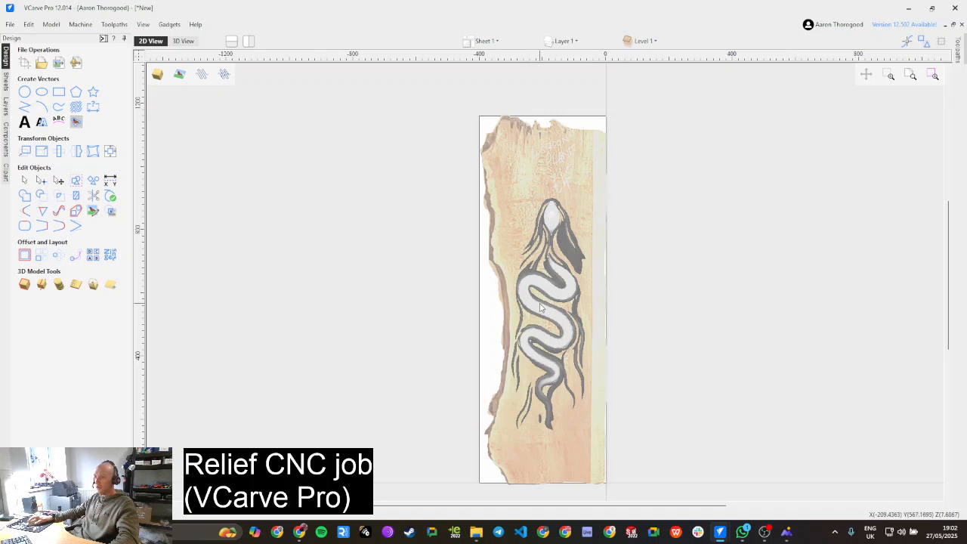
Step: Place a copy of the snake nearer the slab's upper live edge, then delete that copy
click(521, 302)
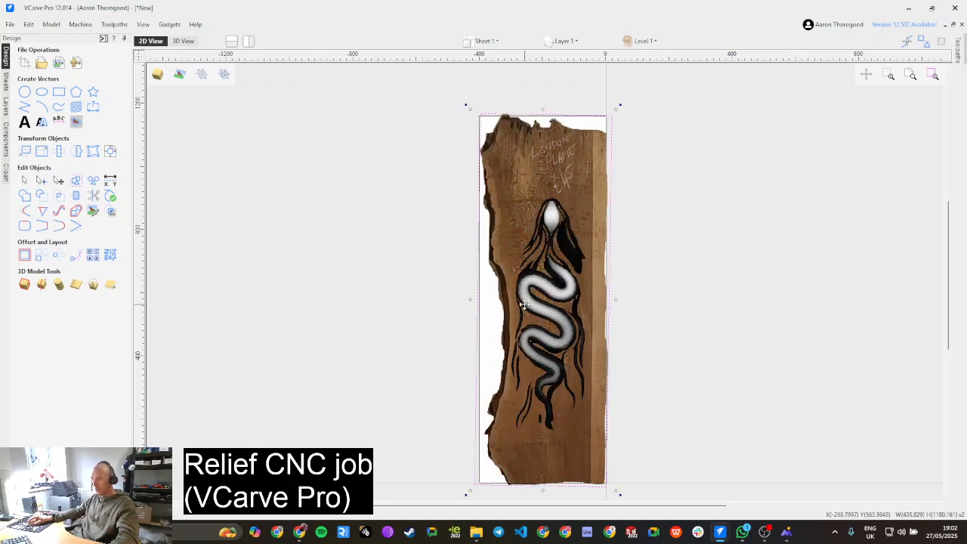
click(674, 318)
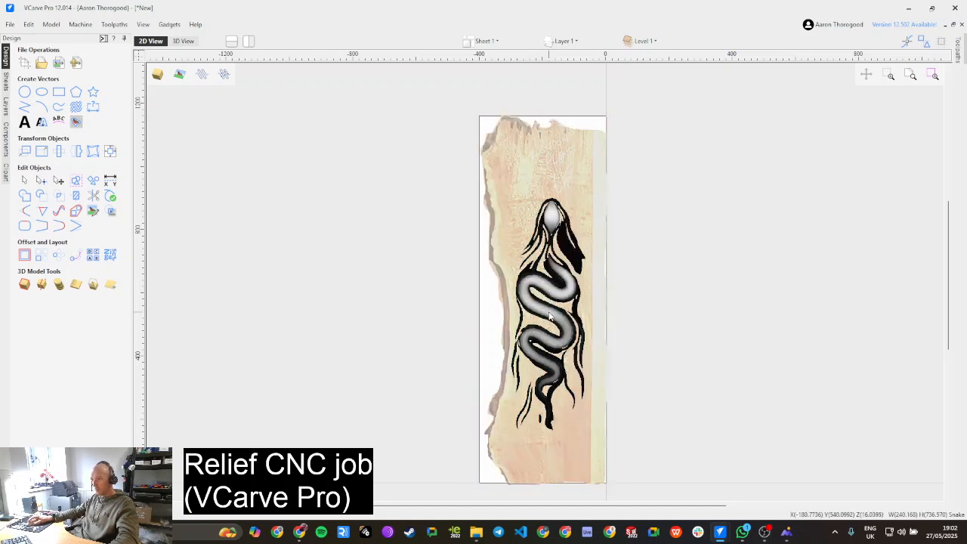
drag(549, 311, 526, 267)
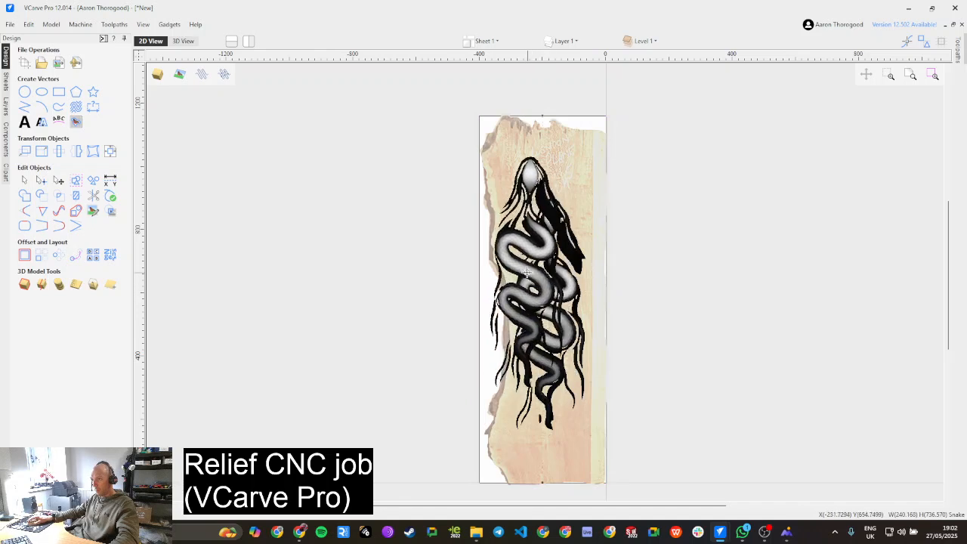
click(664, 335)
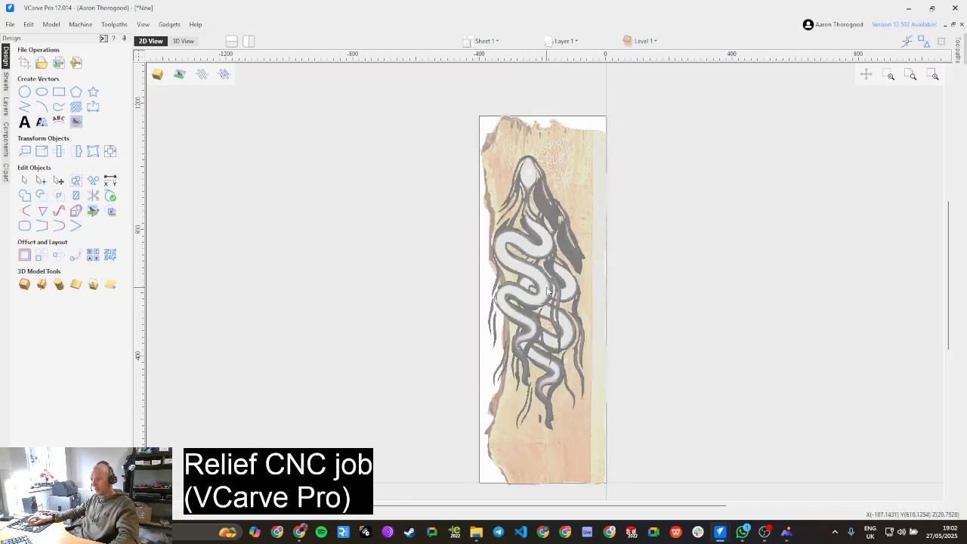
click(524, 270)
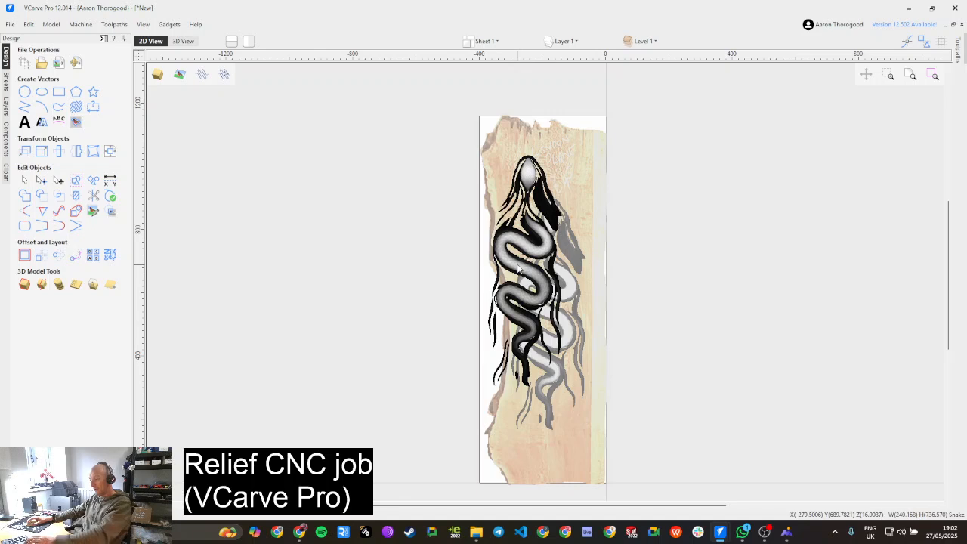
key(Delete)
Step: Nudge the remaining snake slightly toward the slab's straight edge
click(554, 340)
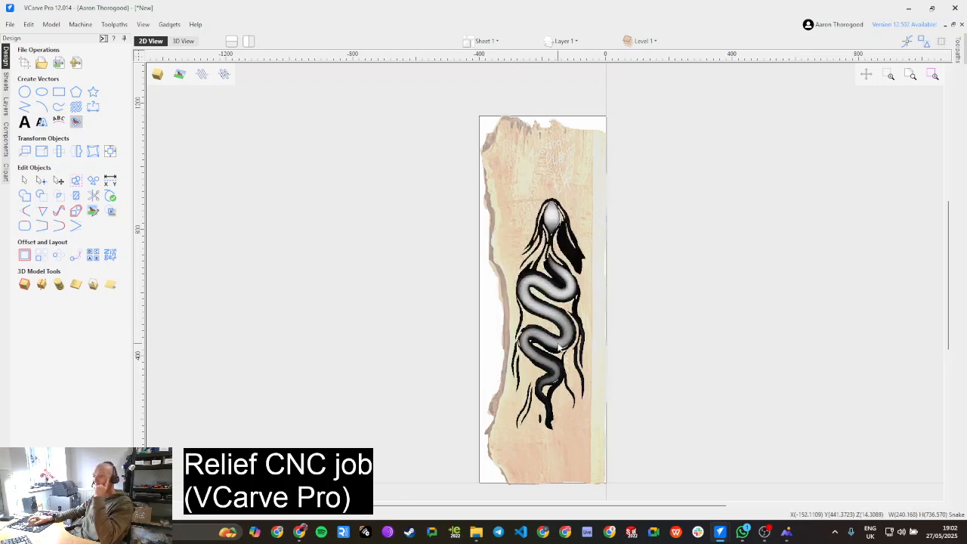
click(552, 347)
key(Right)
key(Right)
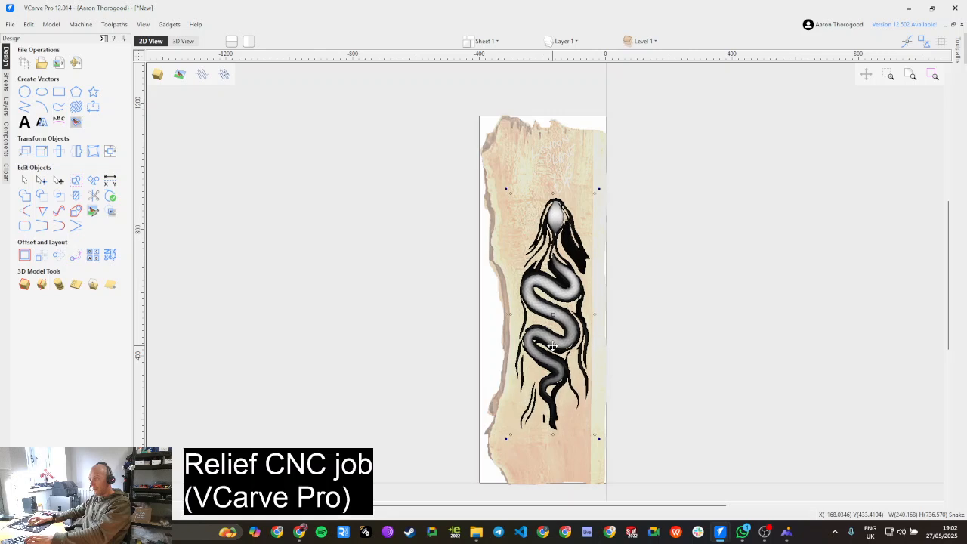
click(654, 348)
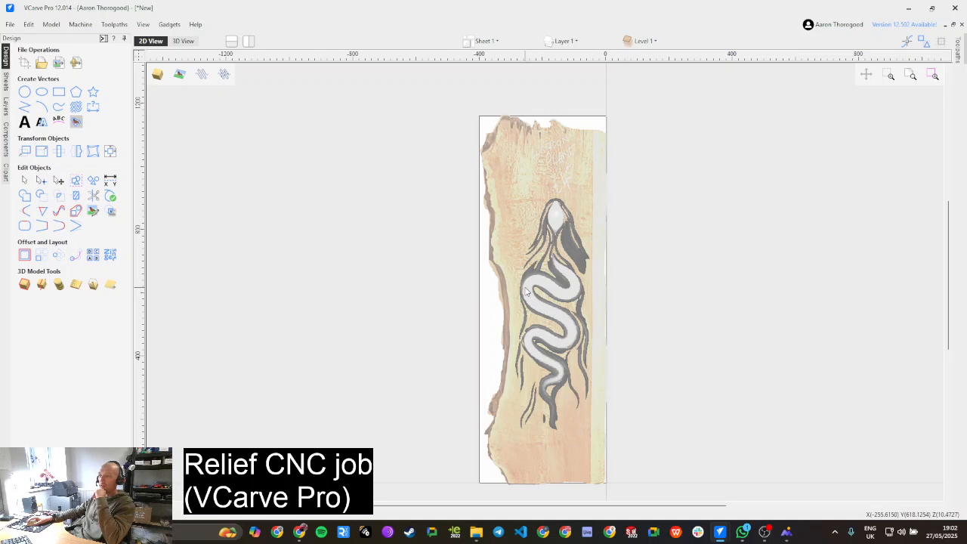
Step: Set the Snake component's shape height to 16 mm in its properties
click(7, 137)
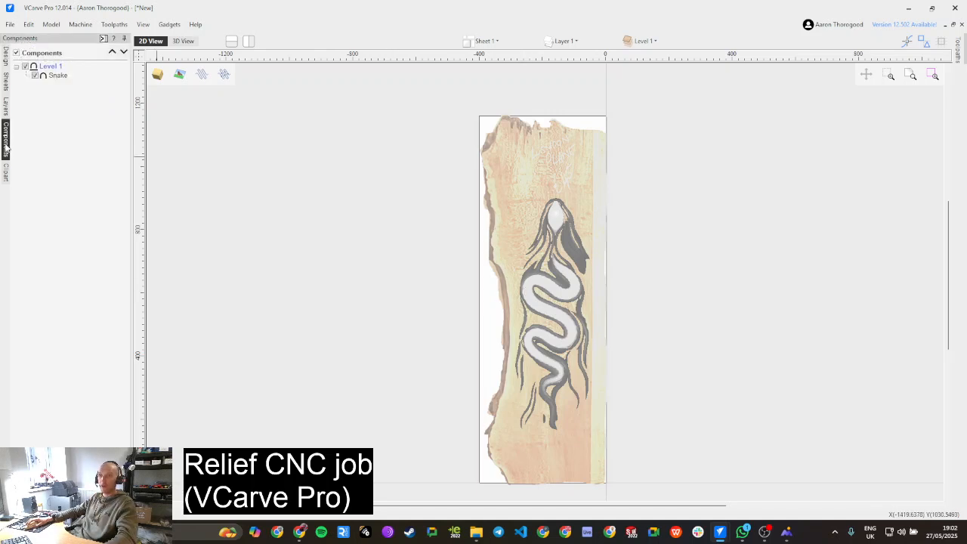
double_click(57, 76)
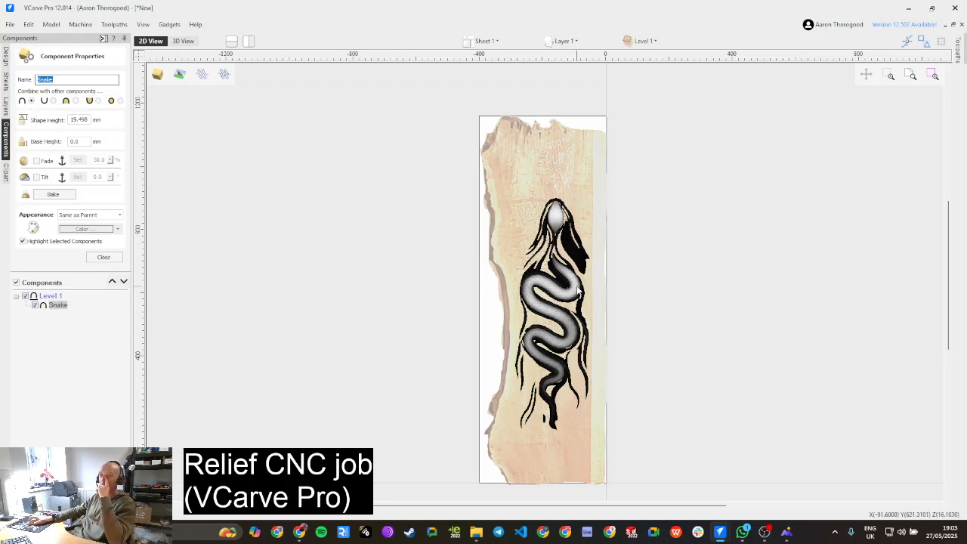
click(75, 119)
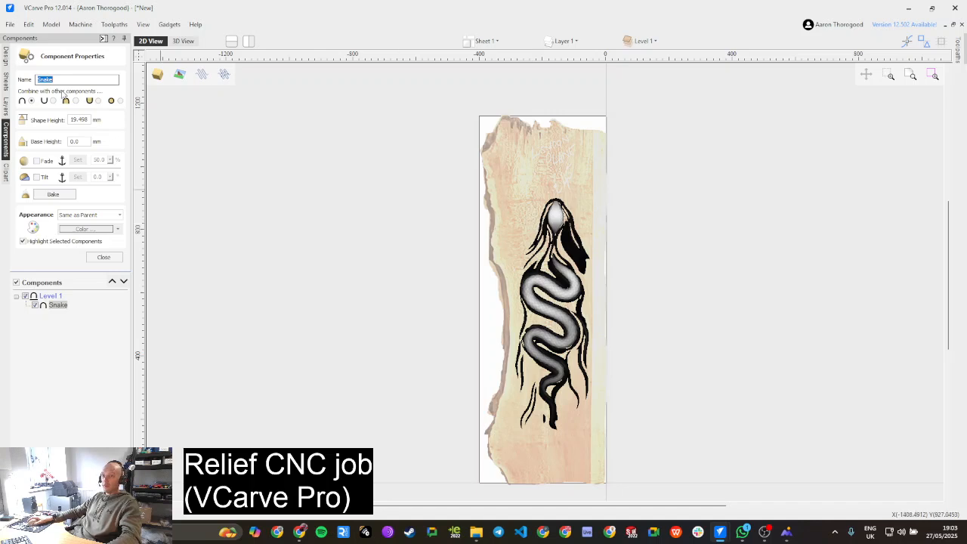
drag(88, 119, 65, 126)
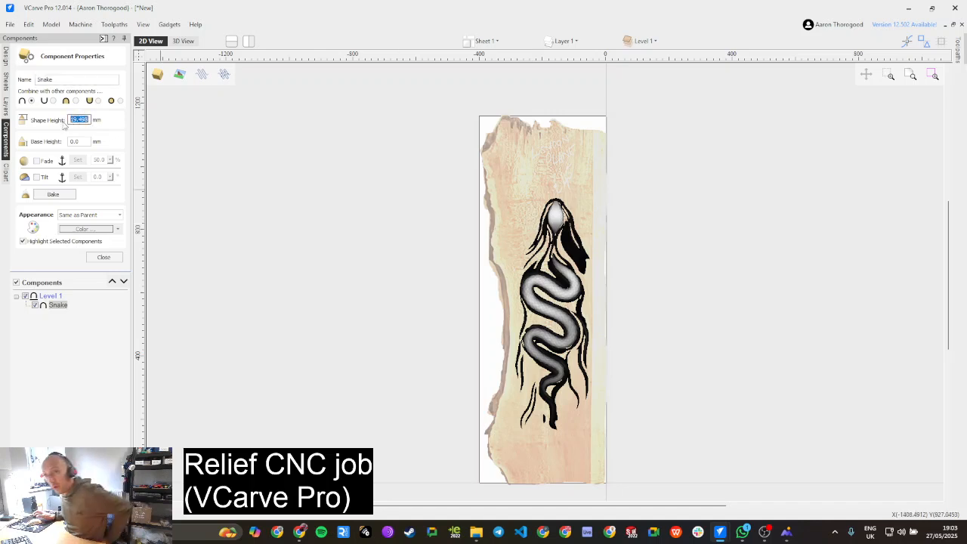
text(1)
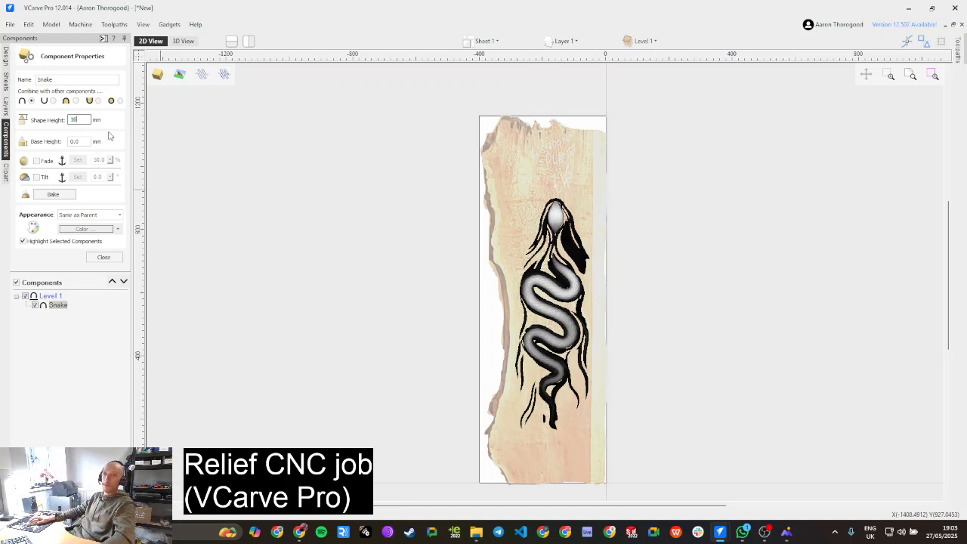
text(6)
key(Tab)
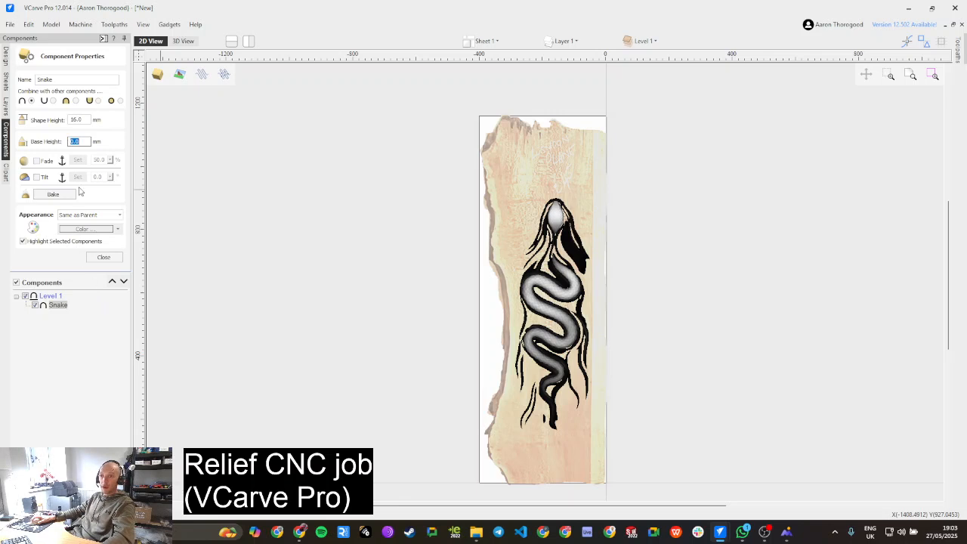
click(79, 322)
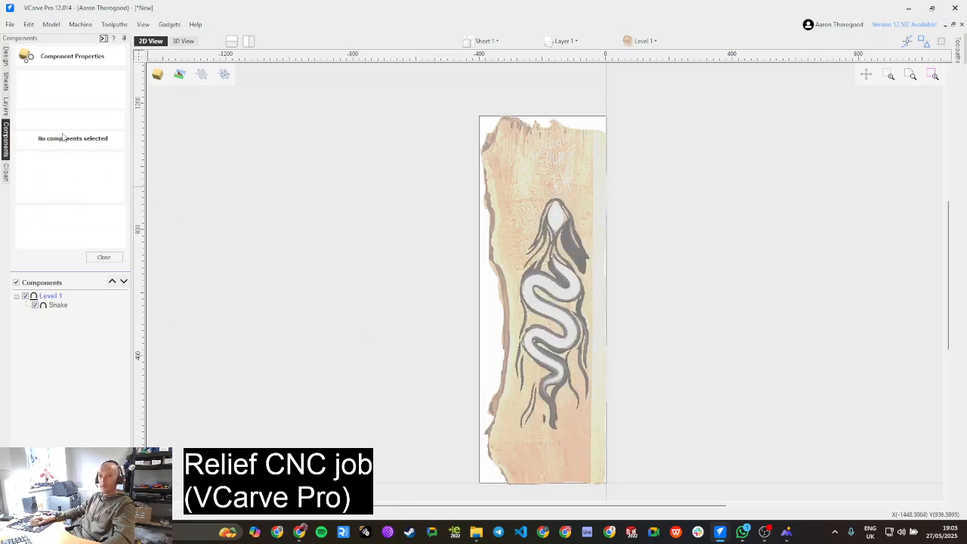
click(105, 258)
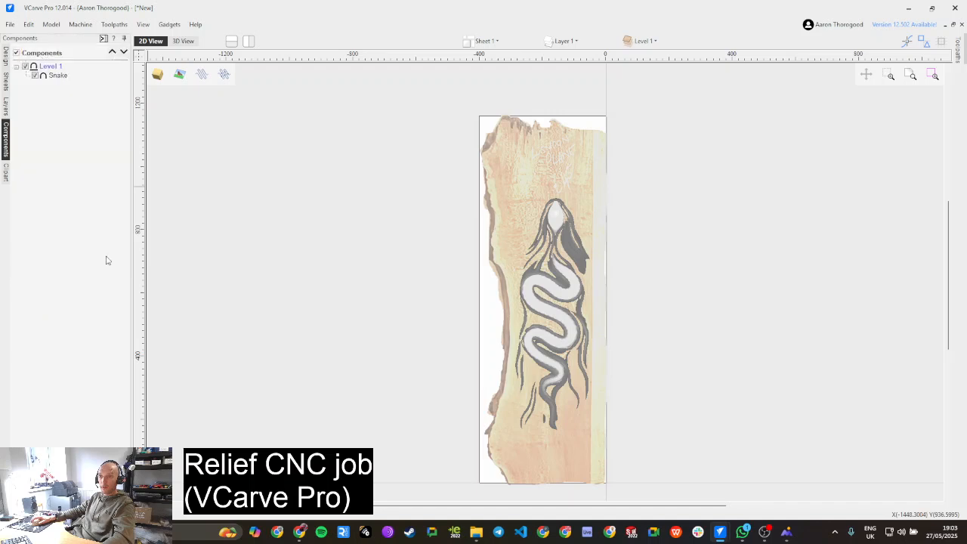
Step: Check the Snake component's shape height in its properties and view the relief in 3D
double_click(57, 77)
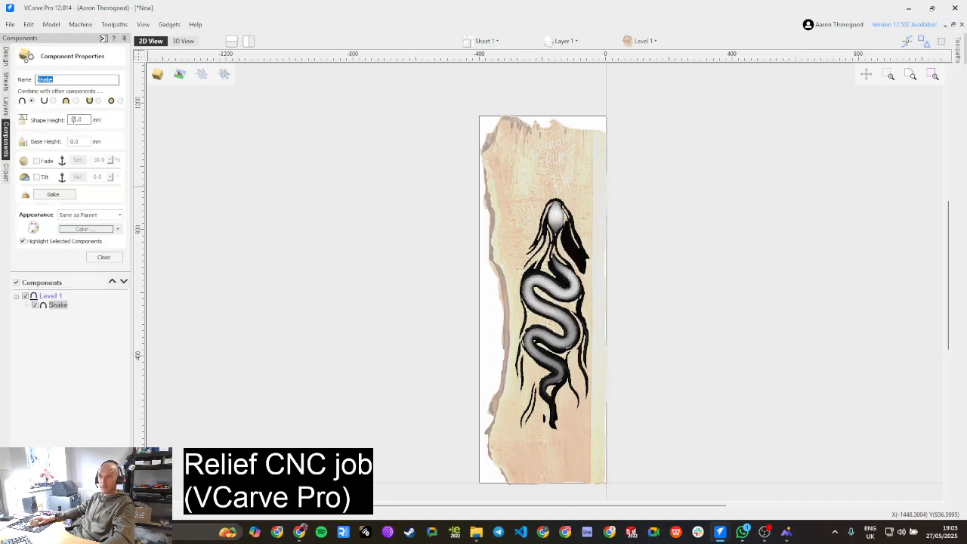
click(104, 257)
click(265, 295)
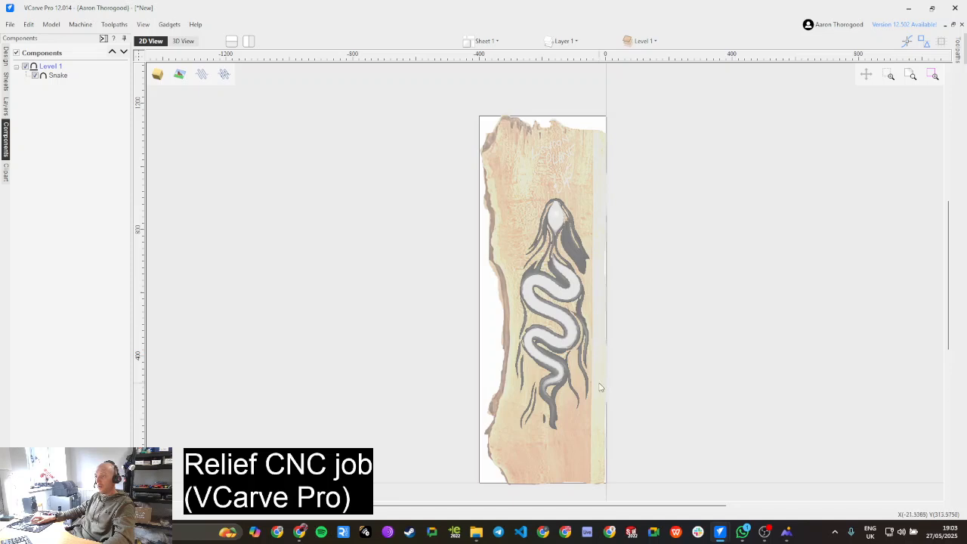
click(183, 40)
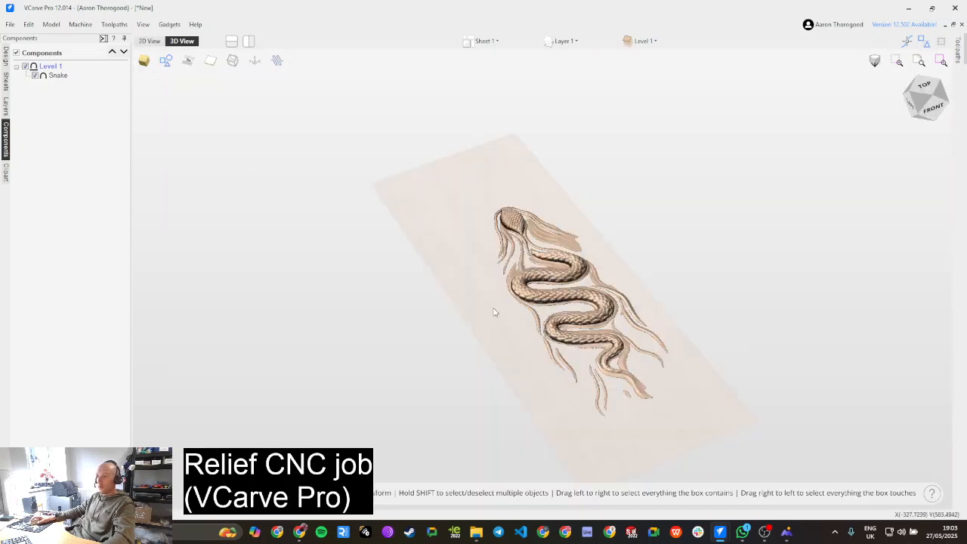
Step: Open the Material Setup form for the sheet from the toolpath operations
scroll(499, 249, up, 8)
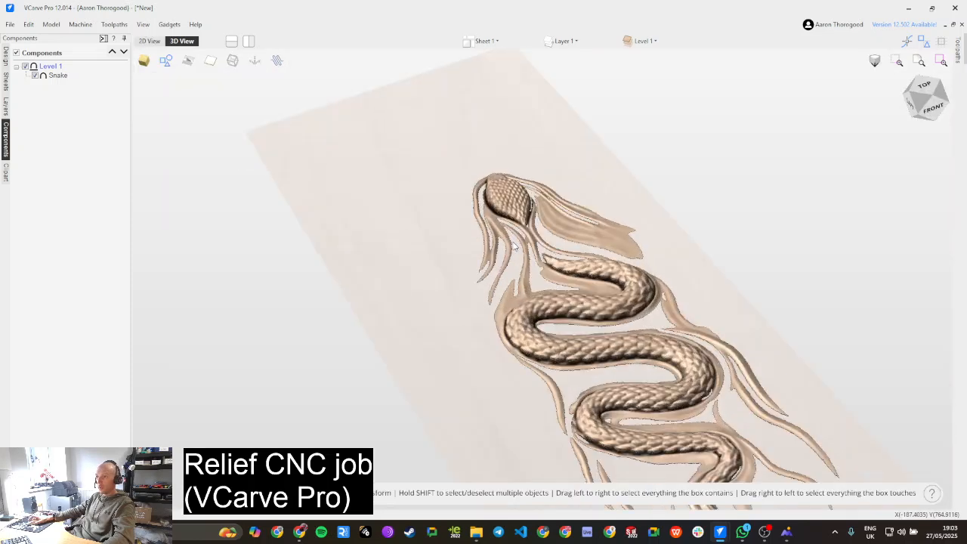
drag(481, 259, 572, 284)
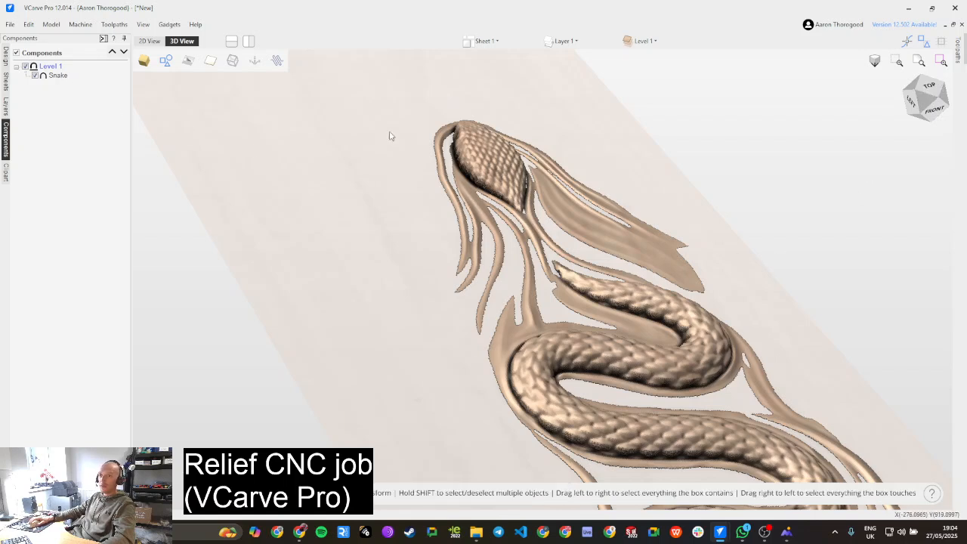
click(959, 57)
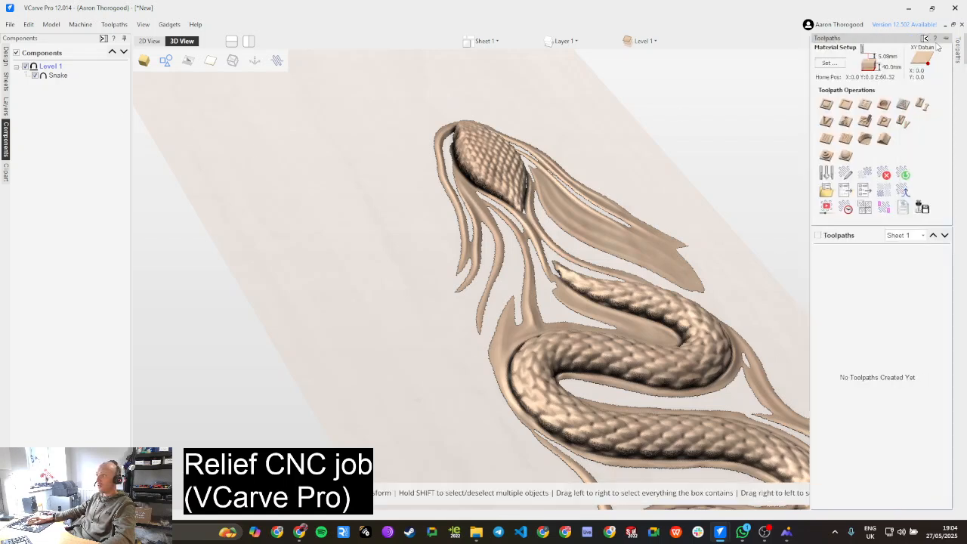
click(945, 38)
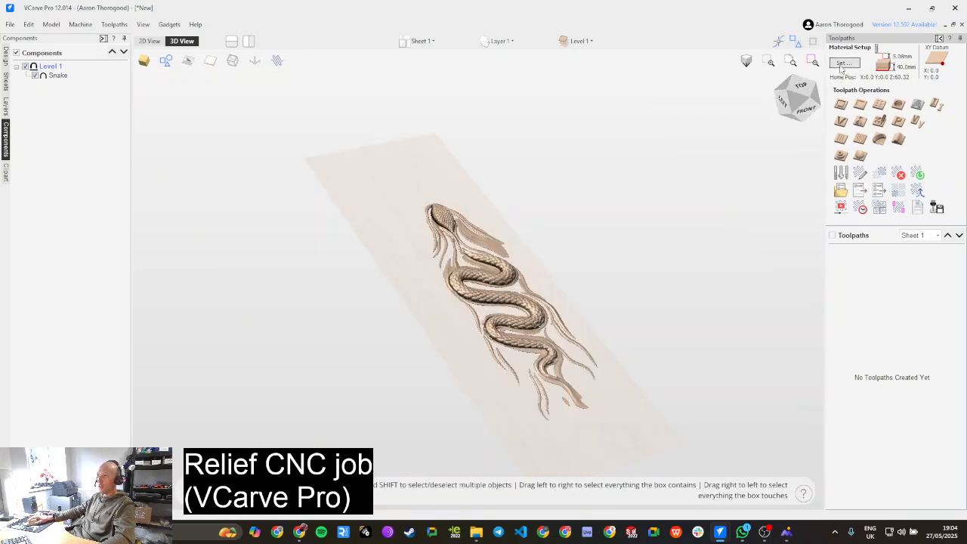
click(843, 62)
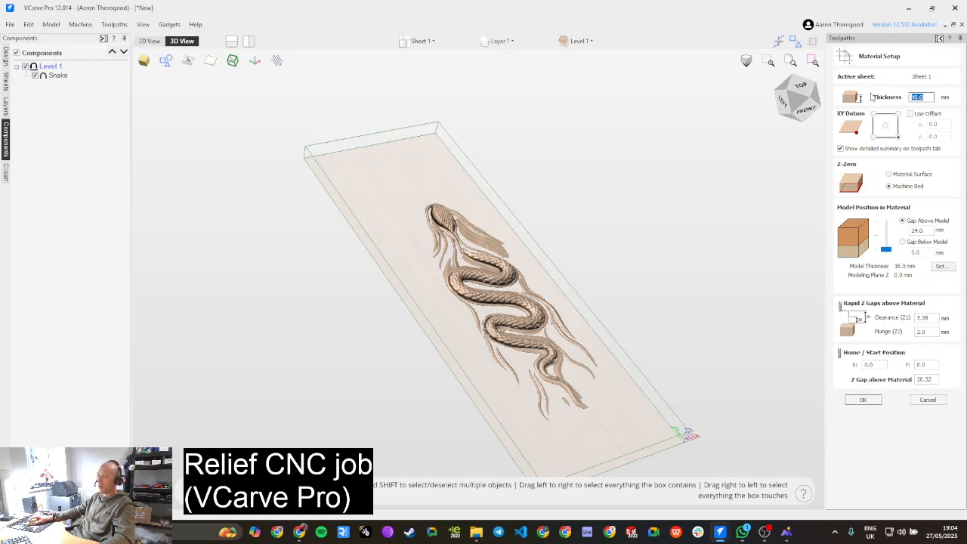
click(6, 60)
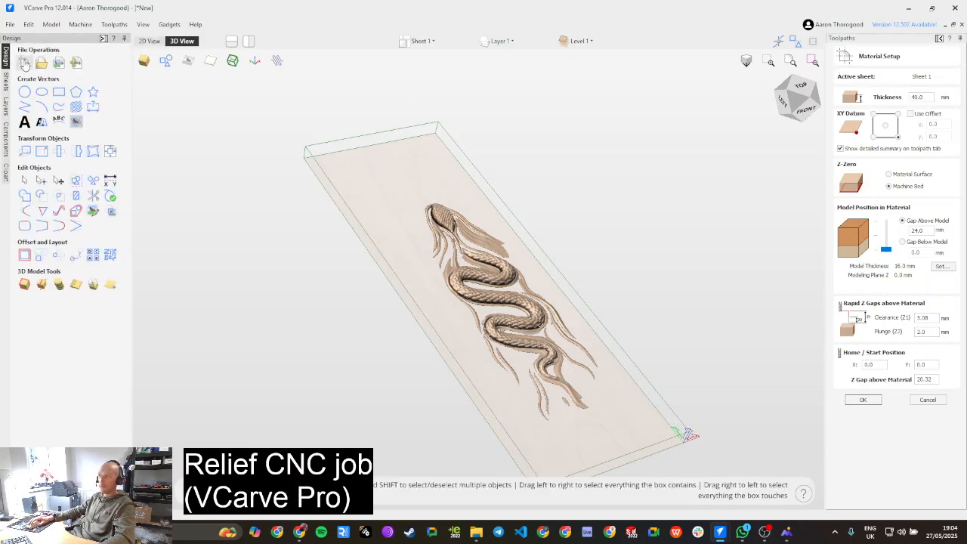
click(25, 62)
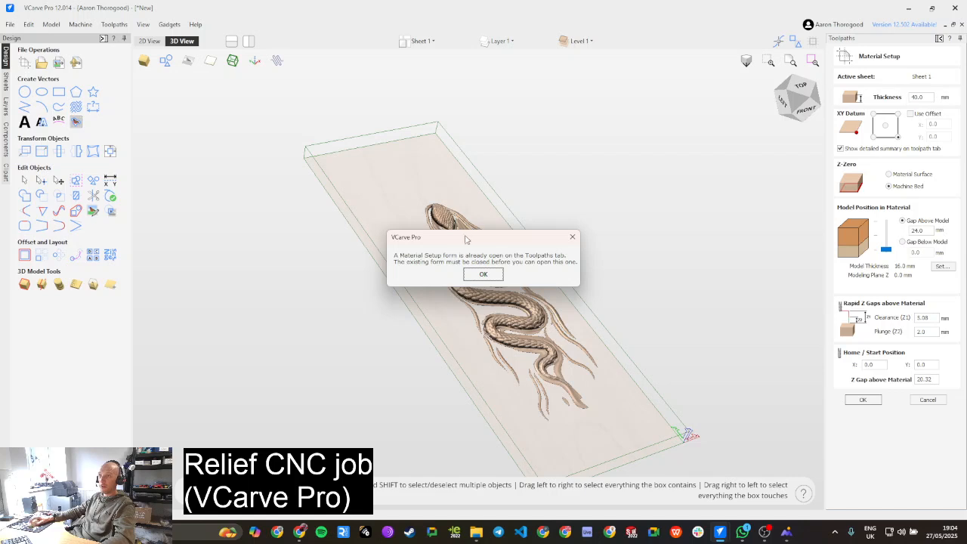
click(485, 274)
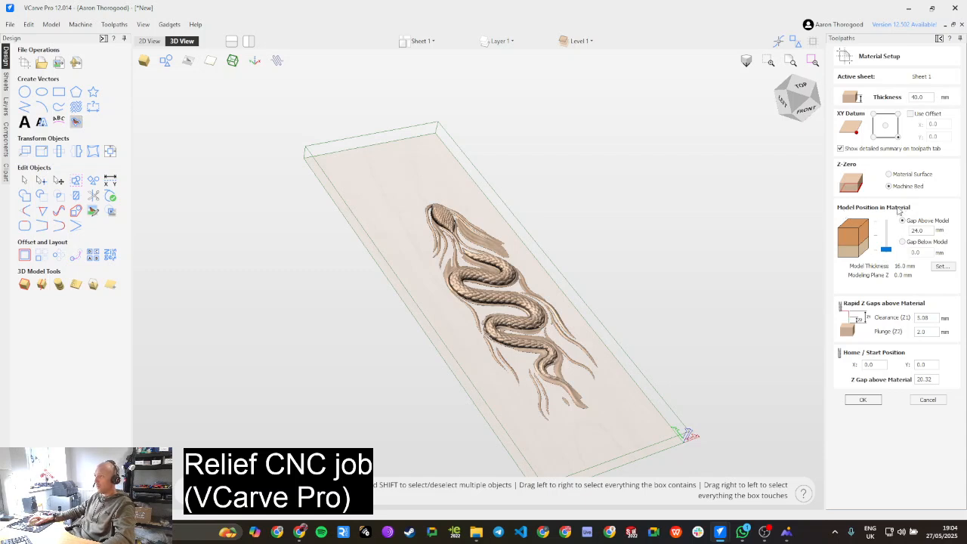
Step: Try raising the model to 1.68 mm below the material surface, then lower it back to the material's base
drag(886, 253, 889, 229)
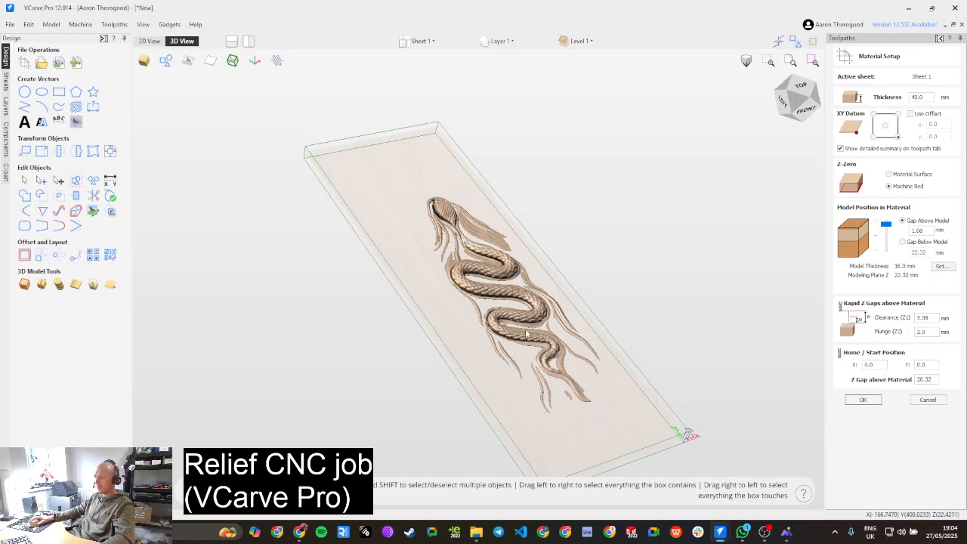
scroll(779, 242, down, 2)
scroll(779, 242, up, 6)
drag(886, 224, 888, 255)
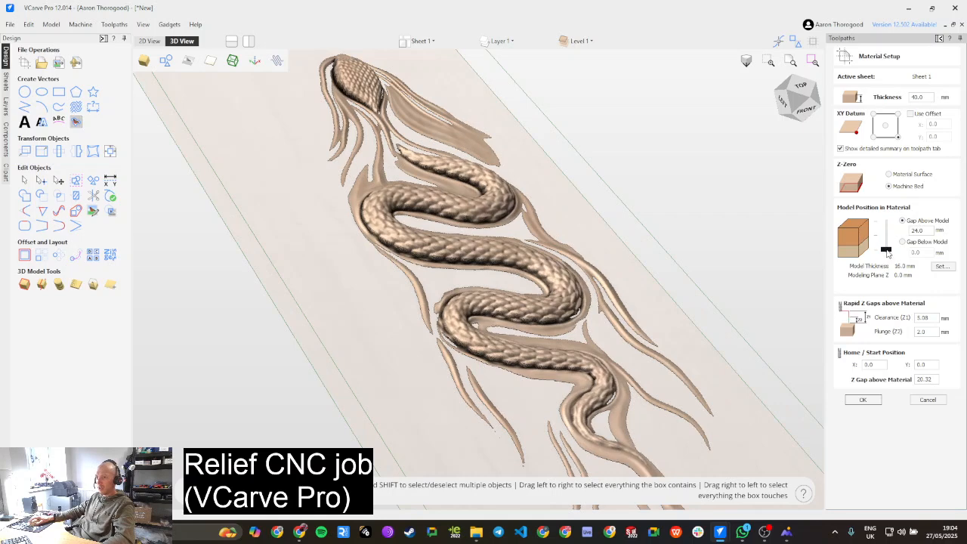
Step: In an orthographic front view, set the gap above the model to 1 mm and confirm the material setup
click(808, 113)
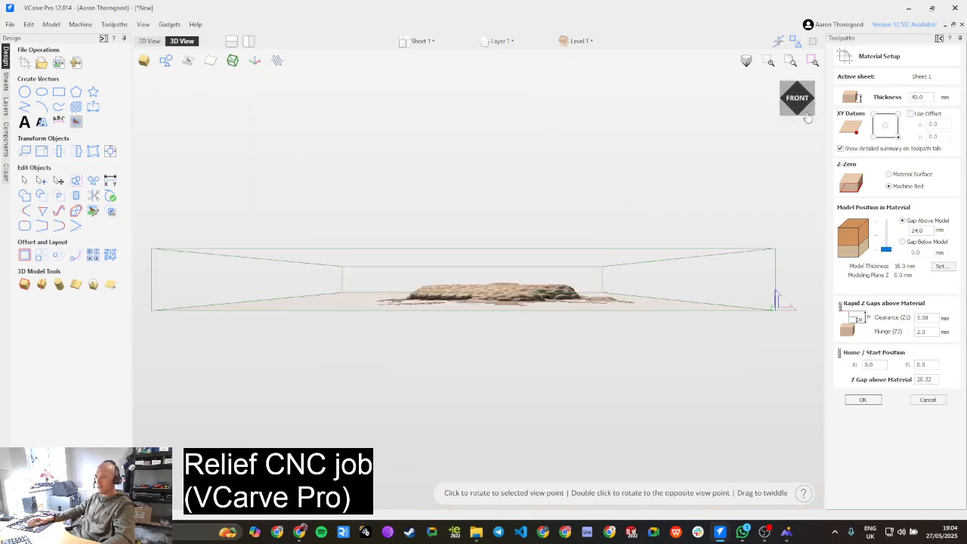
click(747, 61)
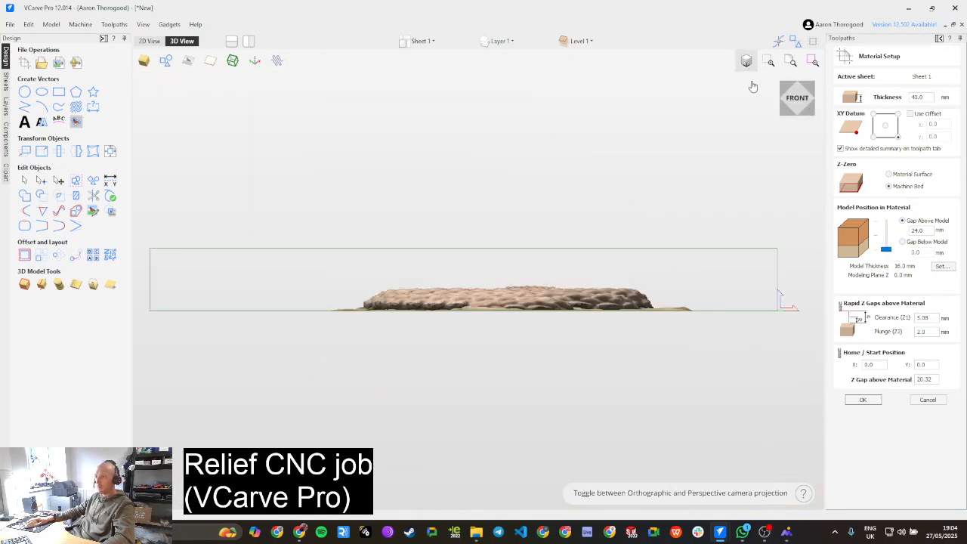
drag(886, 249, 889, 225)
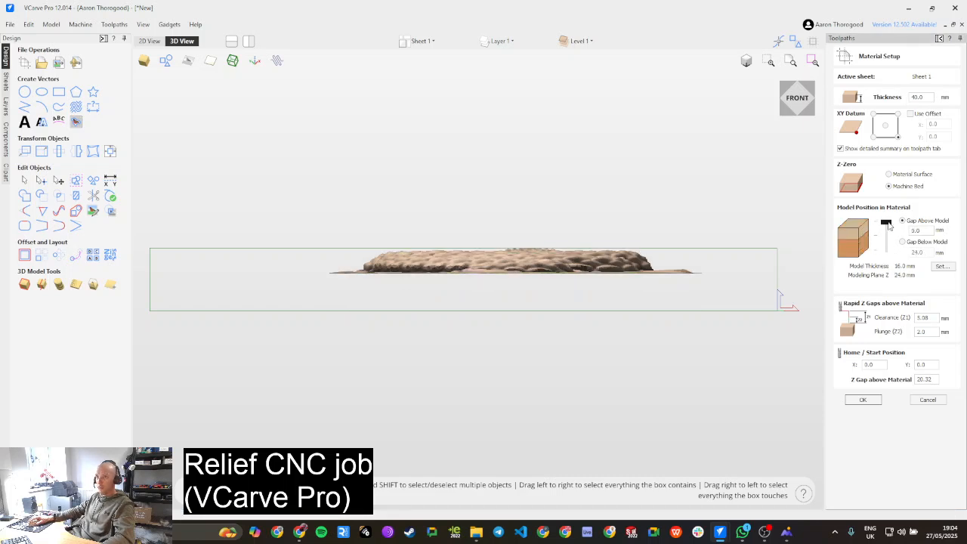
drag(888, 225, 889, 228)
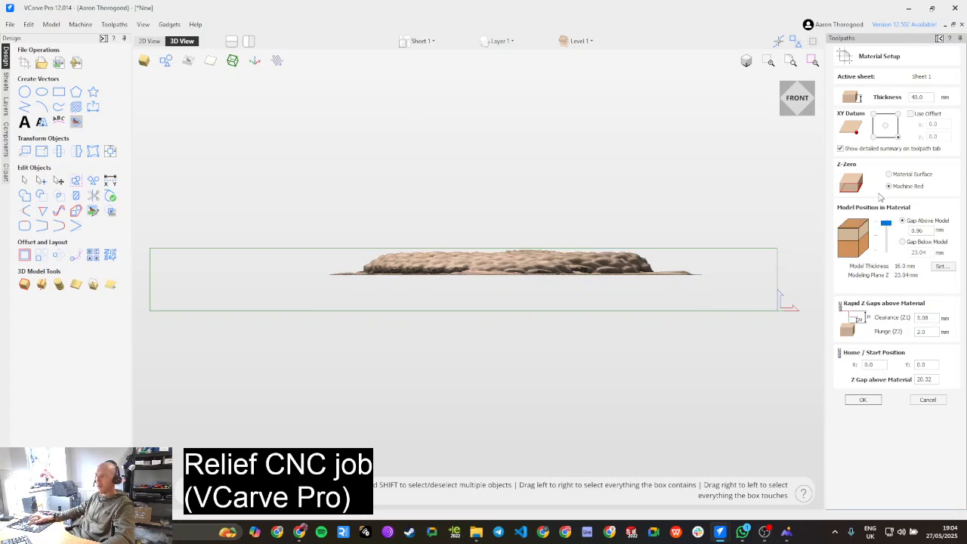
drag(928, 230, 886, 232)
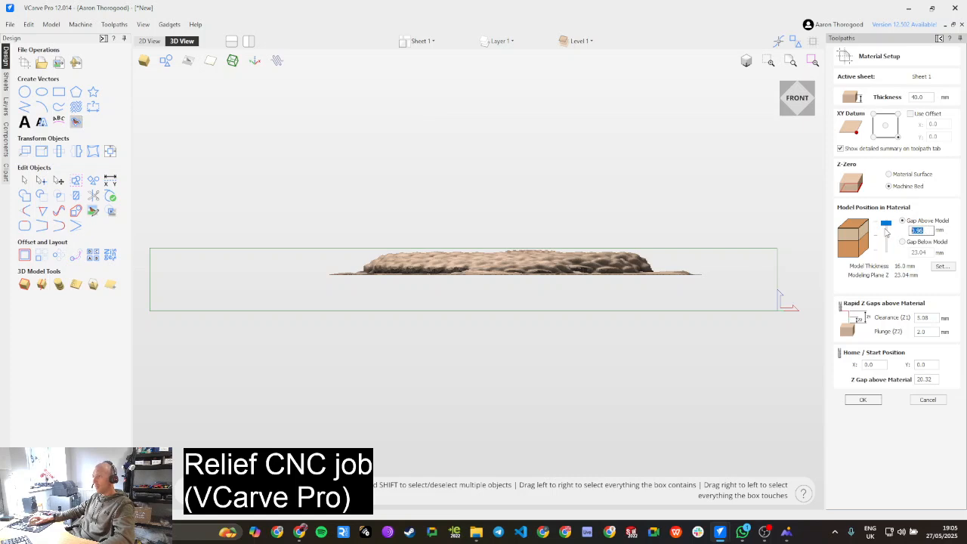
text(1)
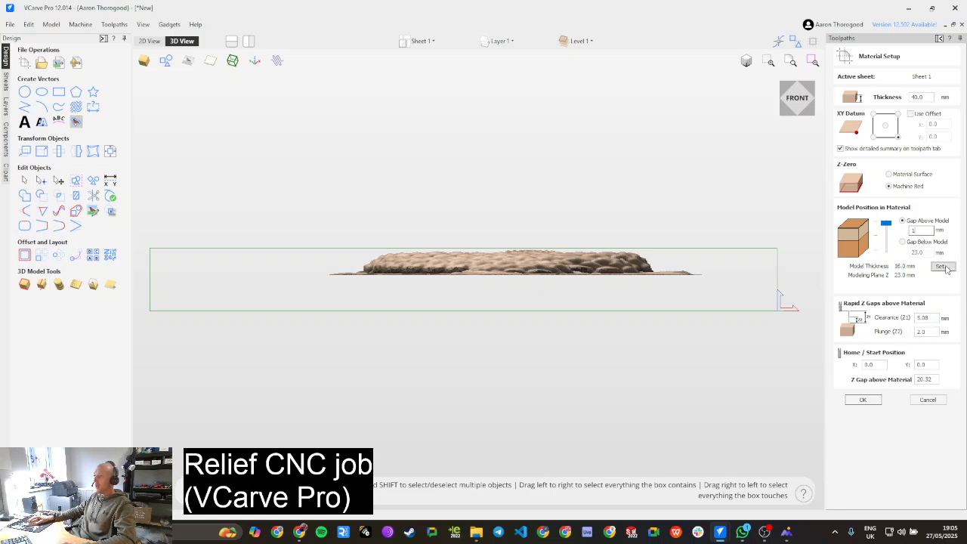
click(859, 404)
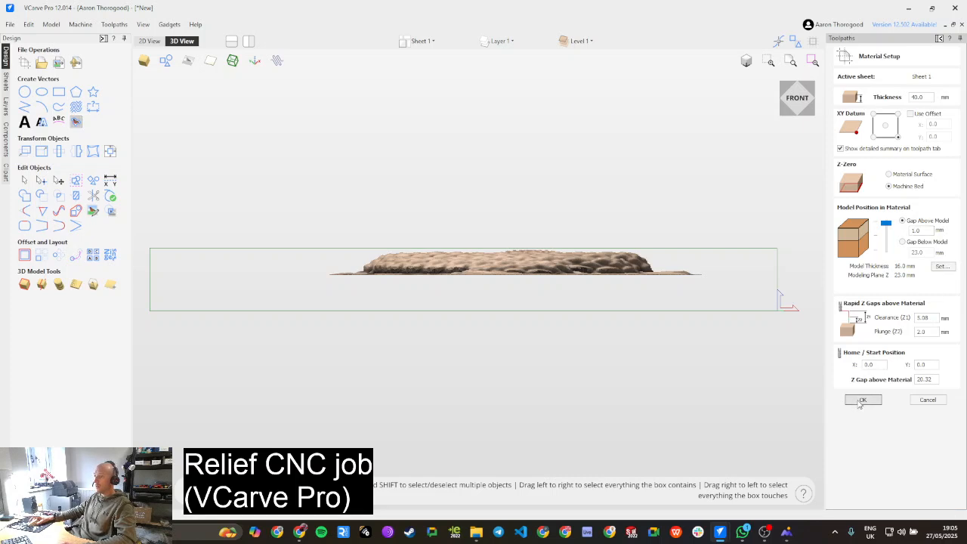
click(861, 399)
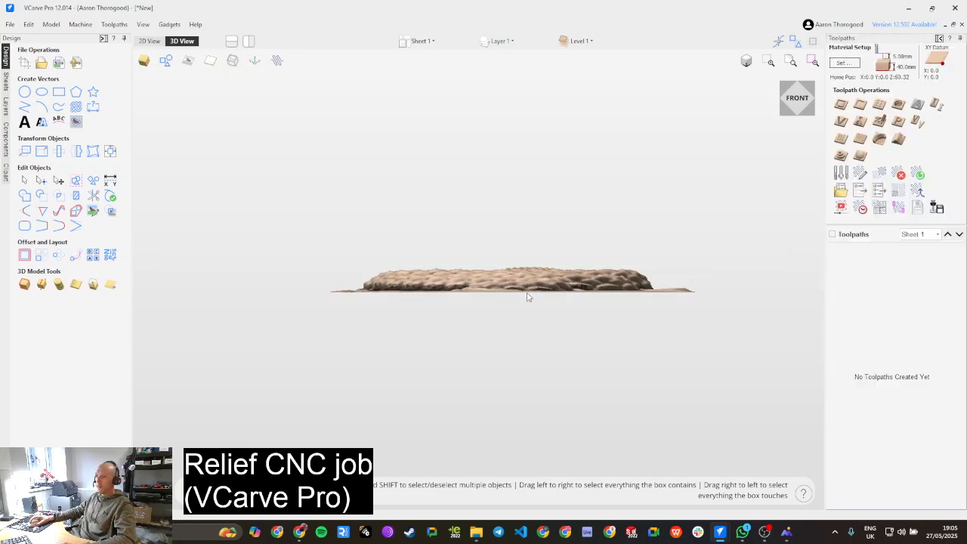
mouse_move(537, 324)
mouse_down()
mouse_move(572, 331)
mouse_move(559, 339)
mouse_move(542, 324)
mouse_move(552, 331)
mouse_up()
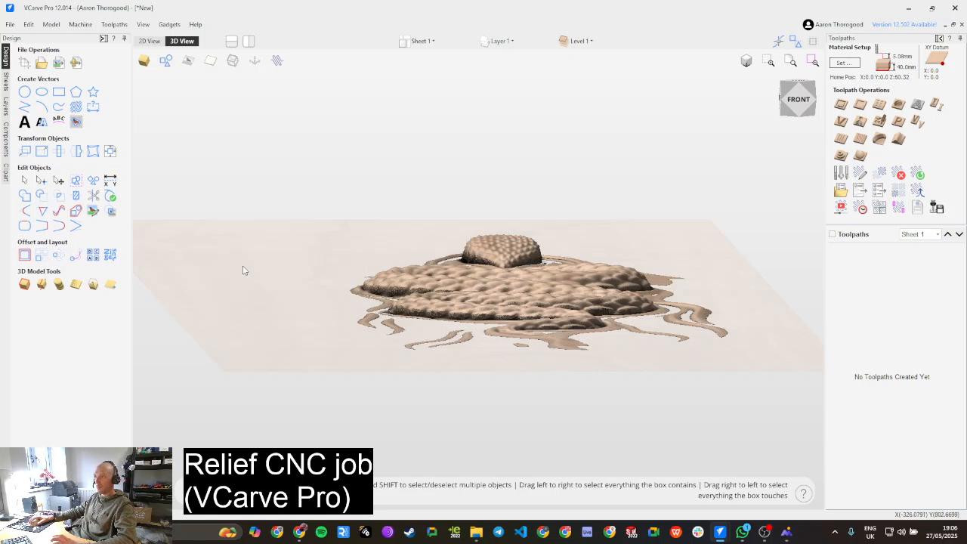
click(841, 155)
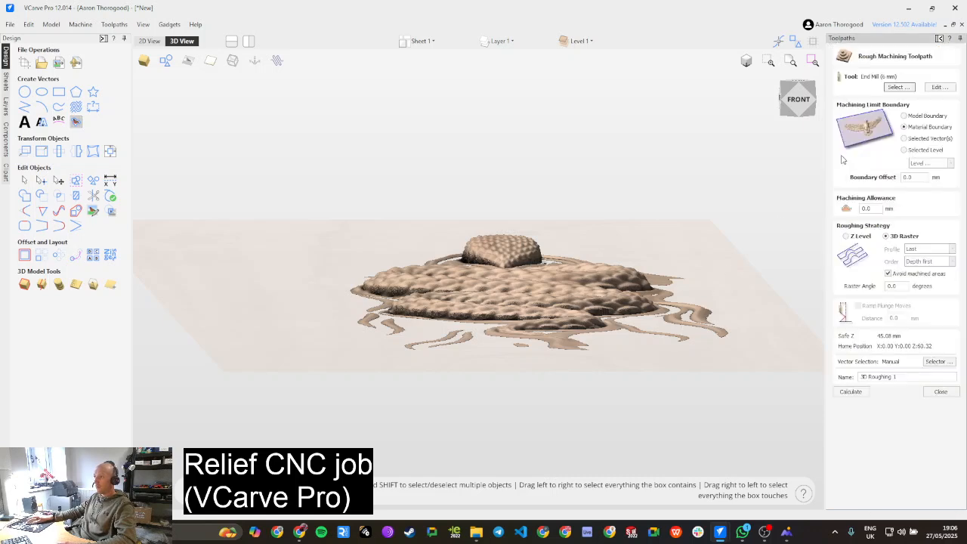
click(940, 391)
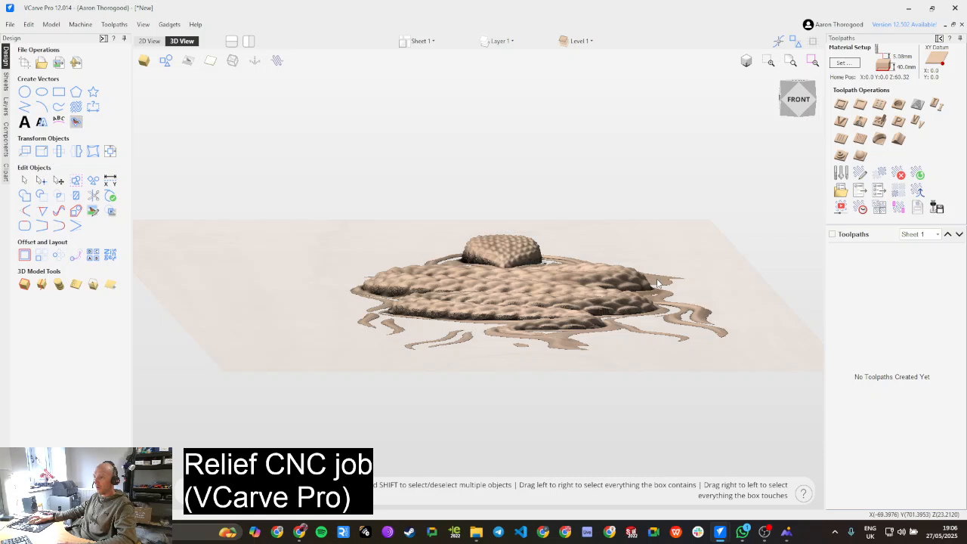
Step: Select the snake and calculate a 3D roughing toolpath with the 6 mm end mill, Material Boundary and 3D Raster strategy
click(608, 280)
click(602, 284)
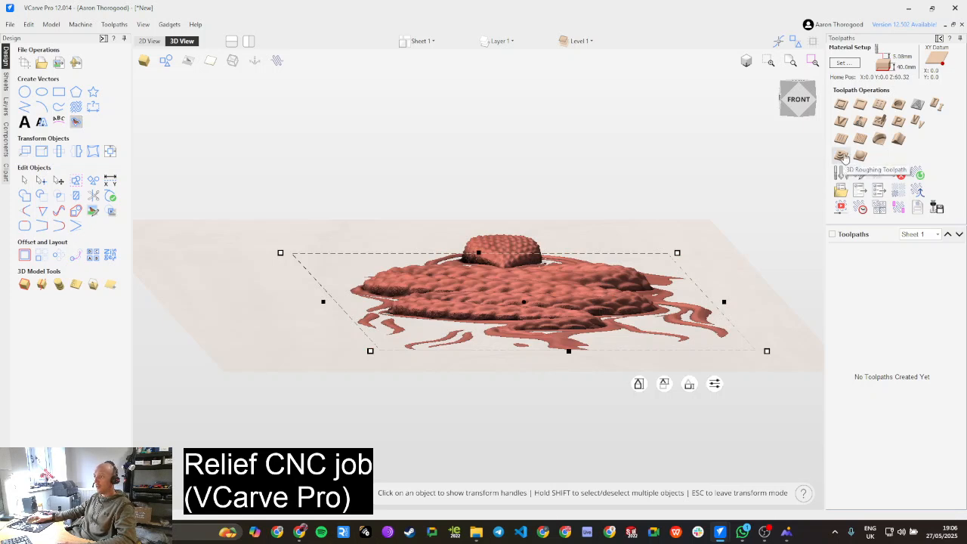
click(866, 310)
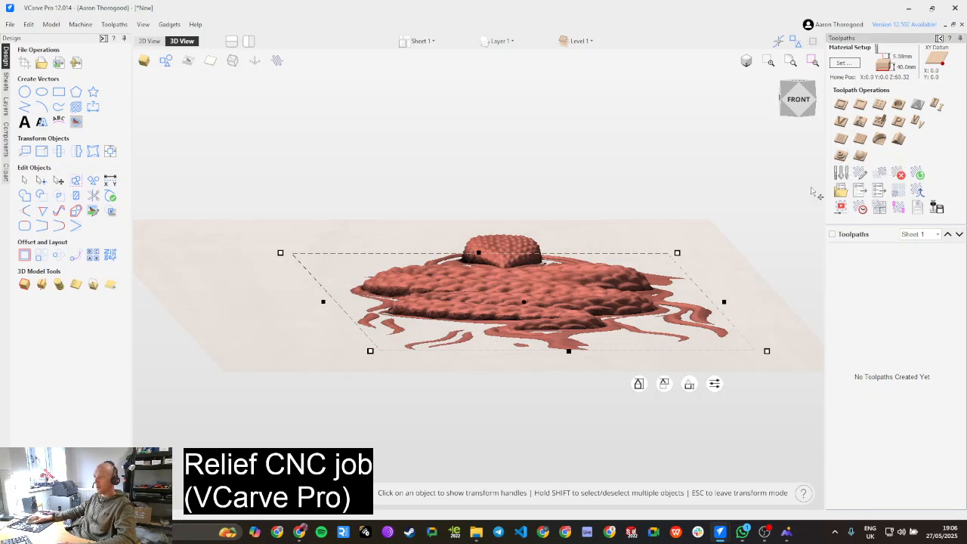
click(841, 155)
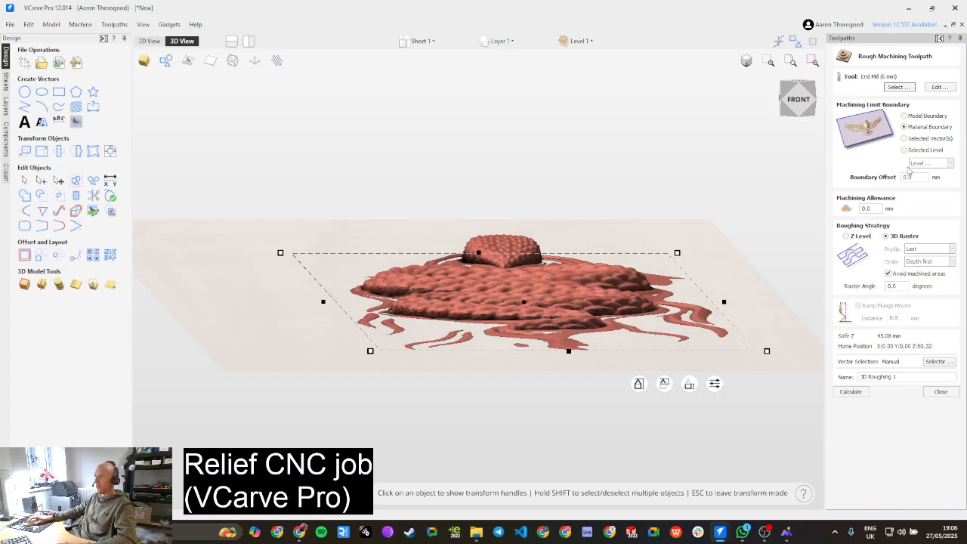
click(866, 208)
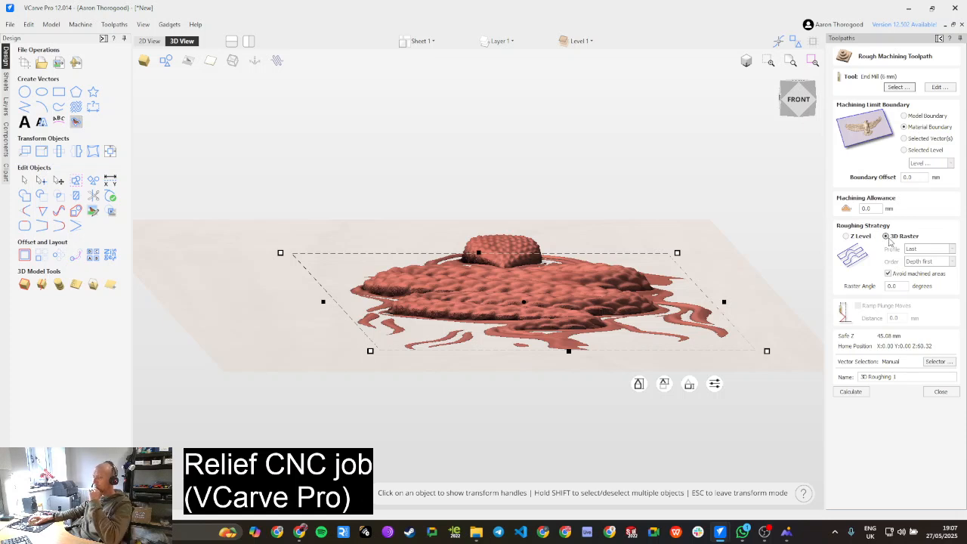
click(893, 286)
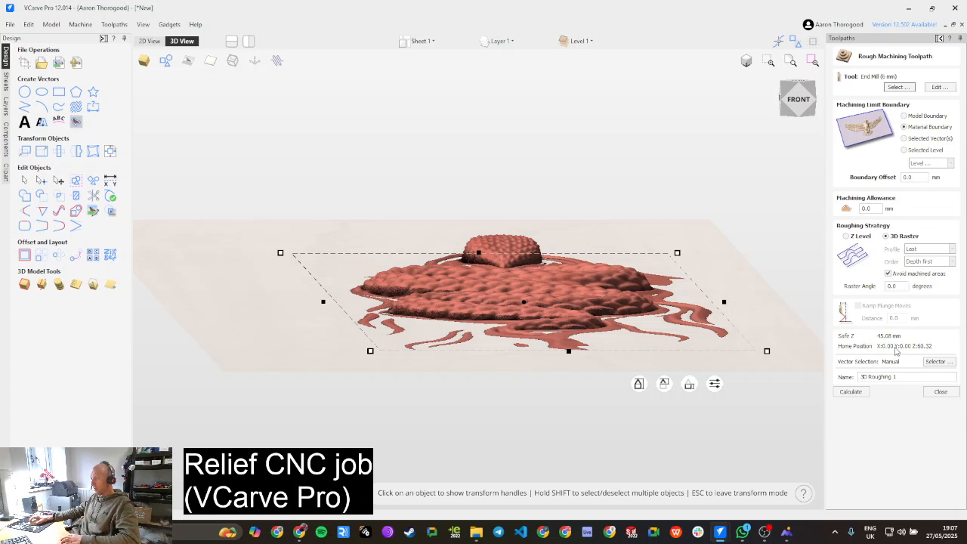
click(850, 391)
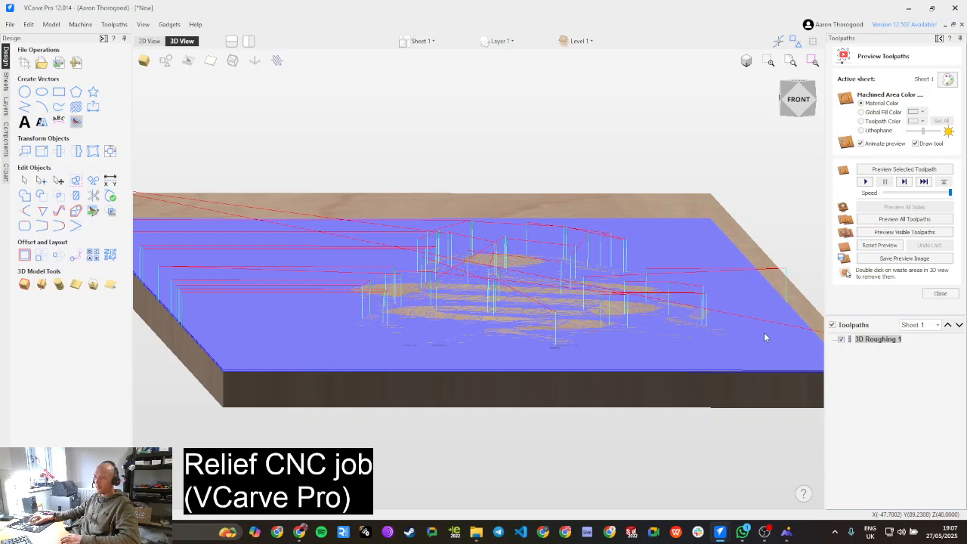
Step: Reopen the 3D roughing toolpath and set the 6 mm end mill's pass depth to 6 mm in the tool database
double_click(869, 339)
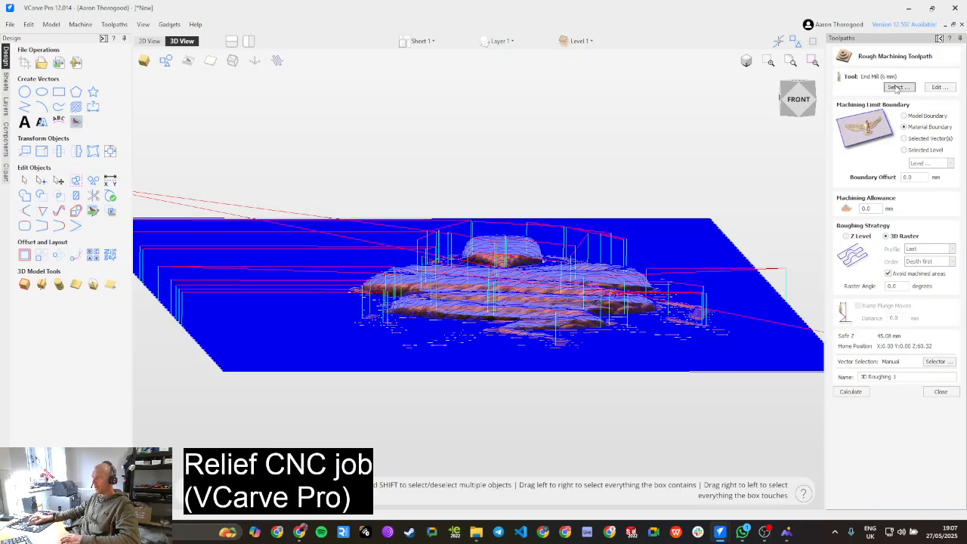
click(896, 88)
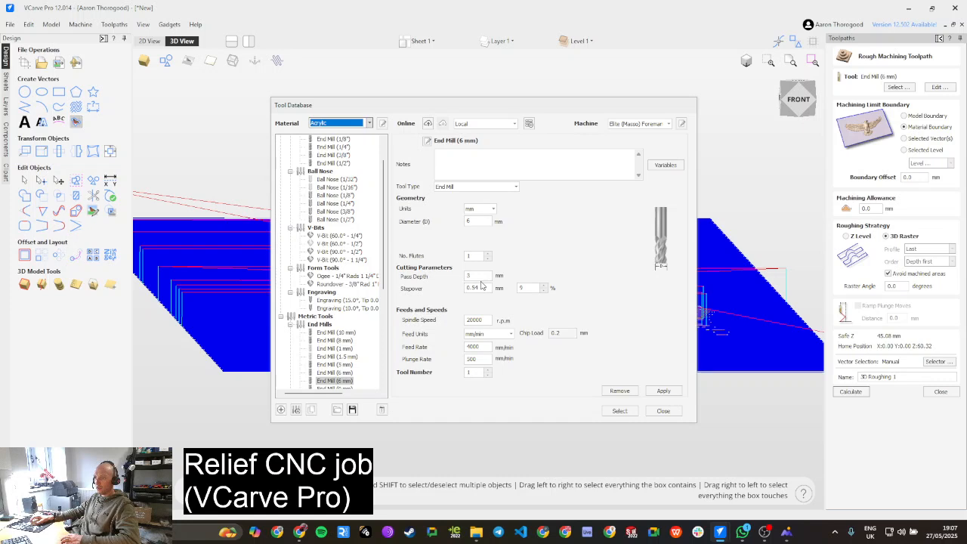
double_click(469, 277)
text(6)
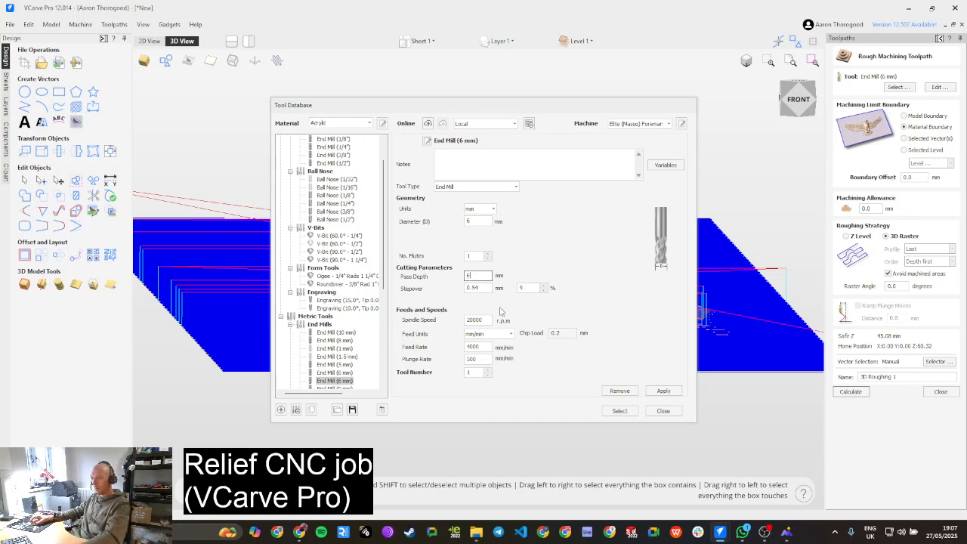
click(663, 392)
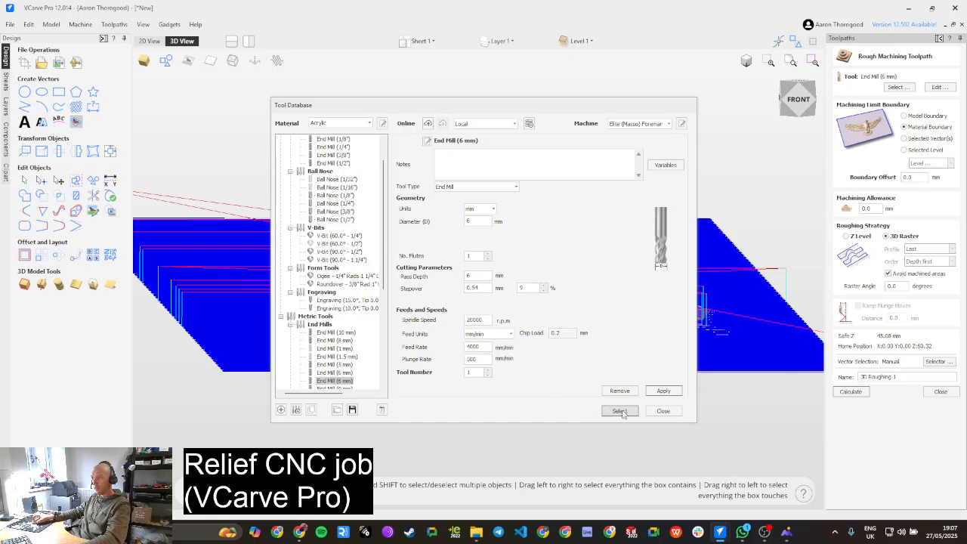
Step: Set the 6 mm end mill's stepover to 5 mm in the tool database
click(481, 277)
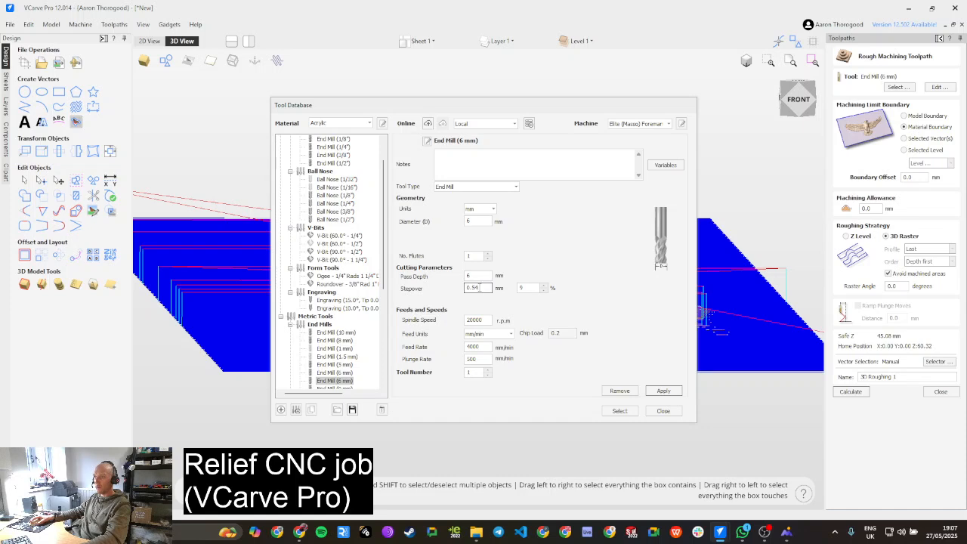
double_click(479, 288)
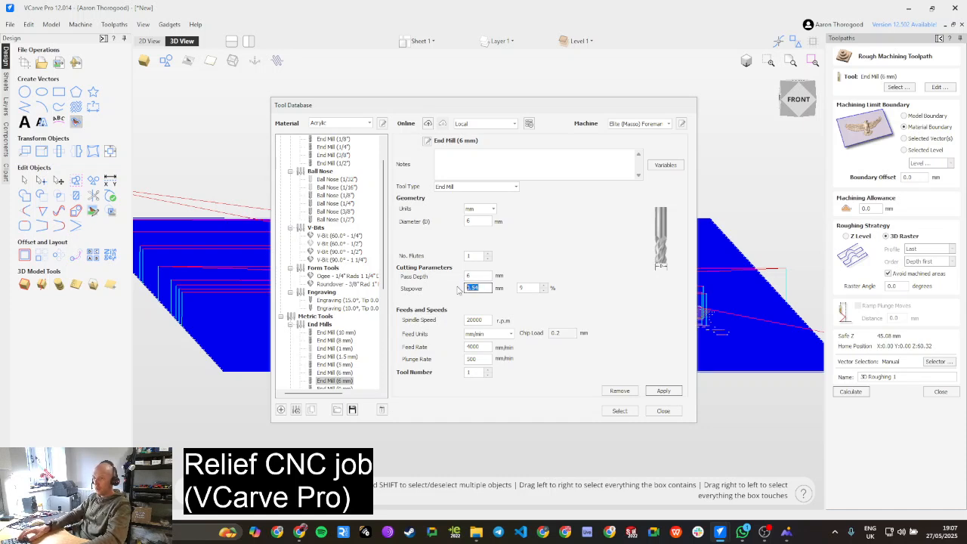
text(5)
key(BackSpace)
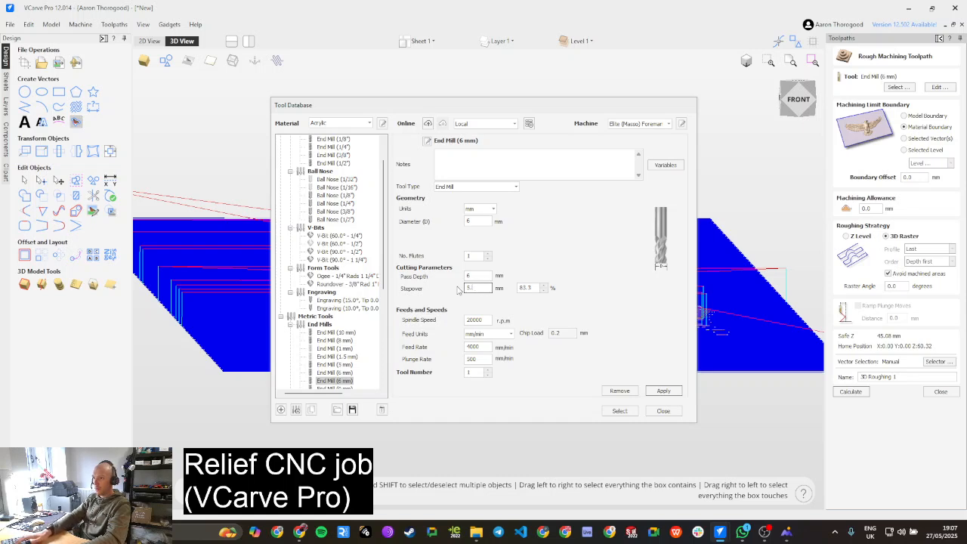
text(4)
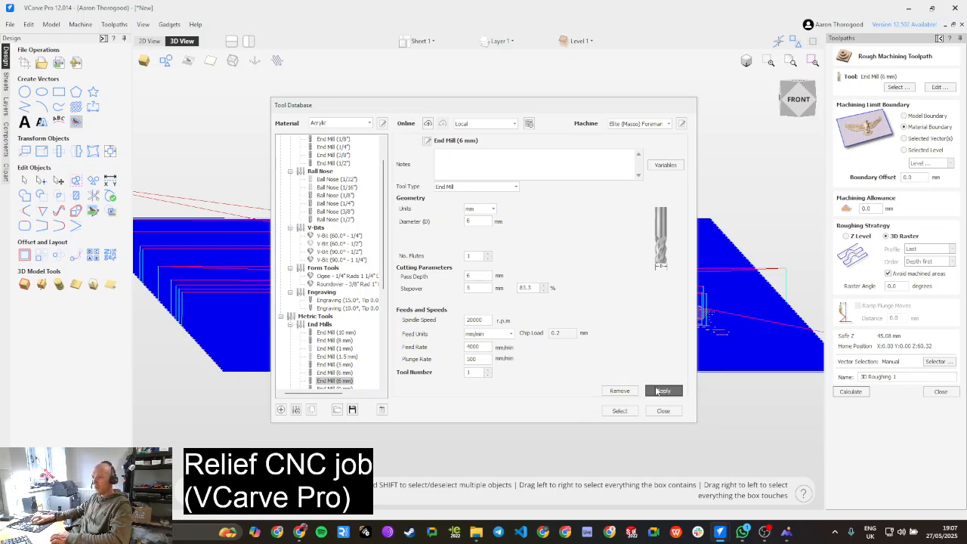
Step: Recalculate the 3D roughing toolpath with the updated 6 mm end mill and view its passes from the front
click(619, 411)
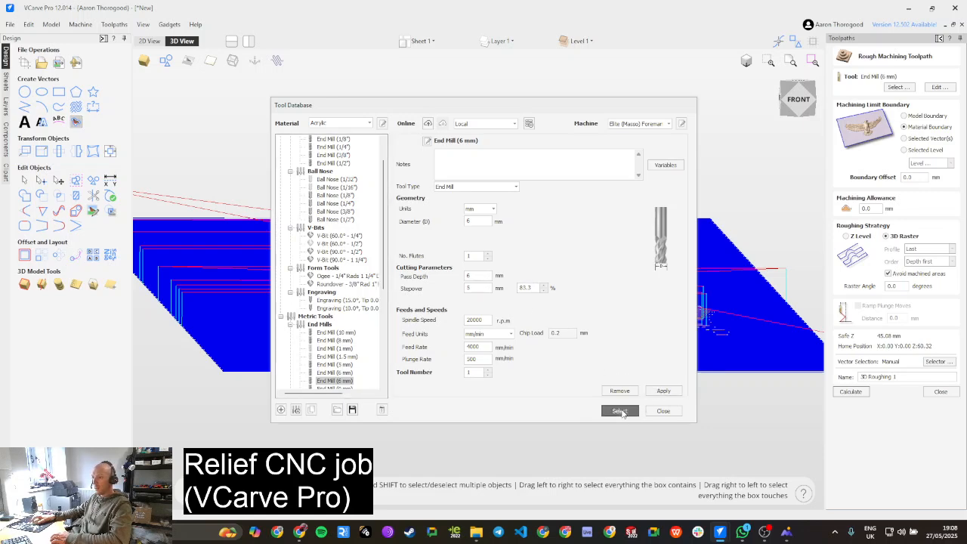
click(850, 392)
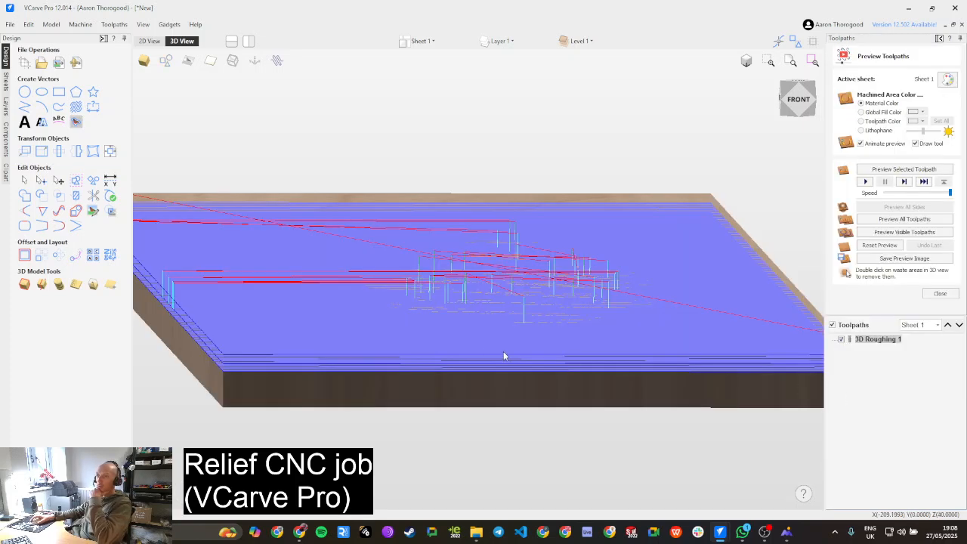
click(802, 106)
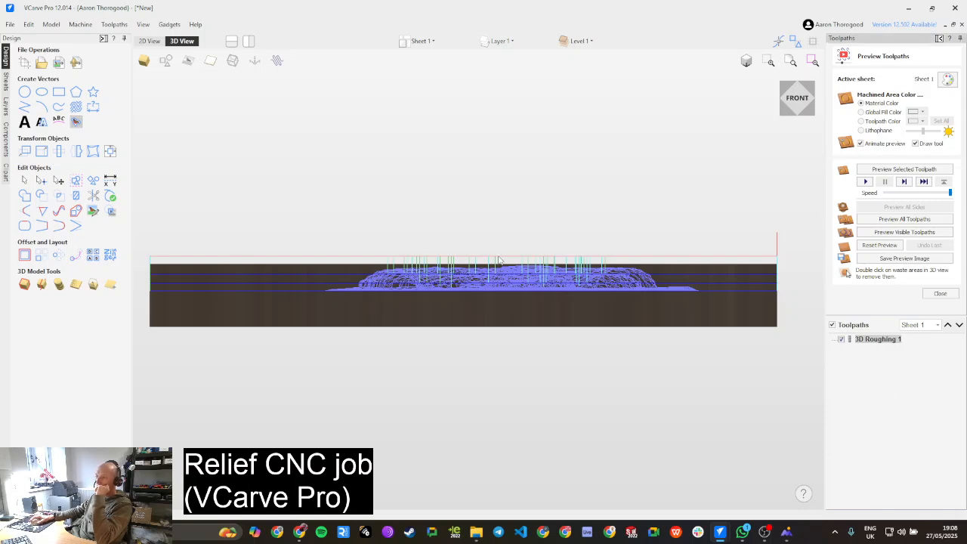
Step: Simulate the roughing toolpath, examine the roughed snake surface up close, and leave the preview
click(904, 219)
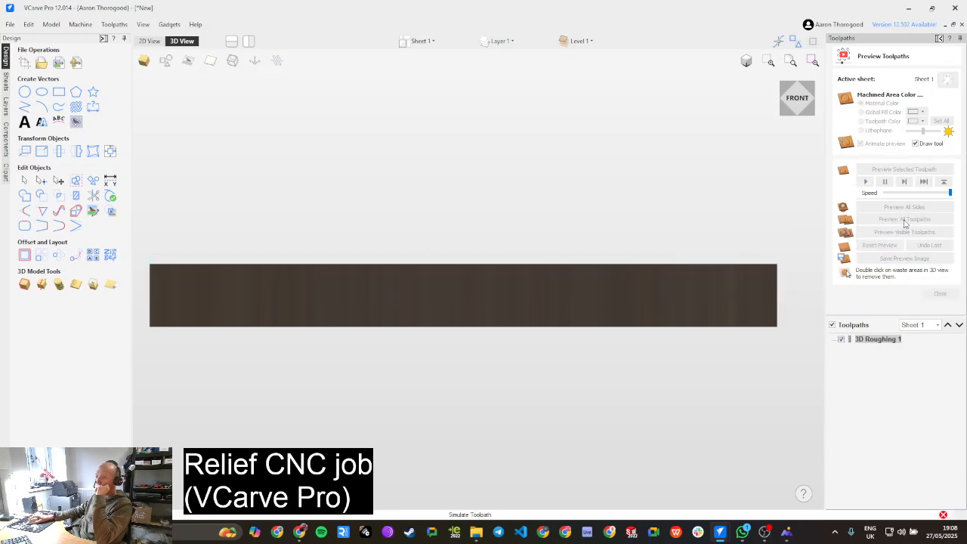
drag(612, 216, 614, 282)
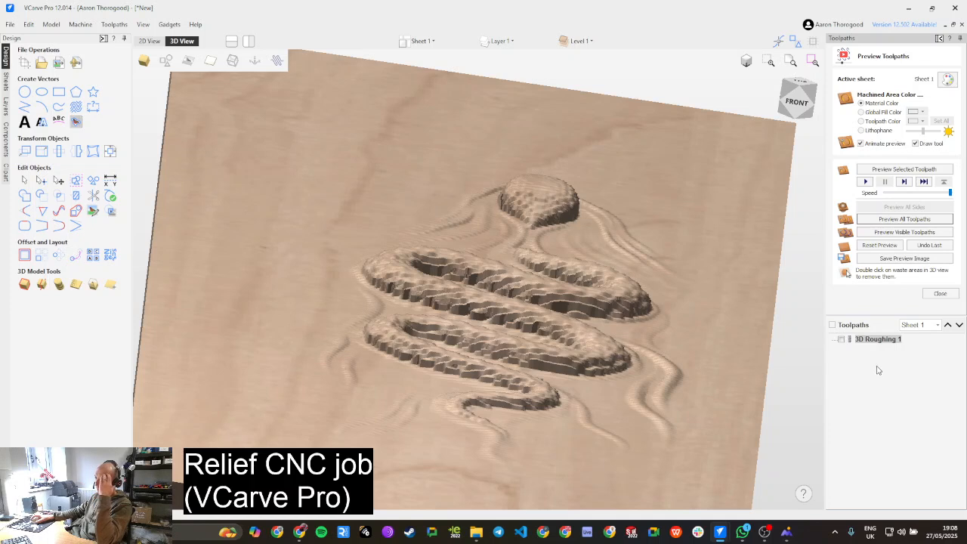
mouse_move(855, 346)
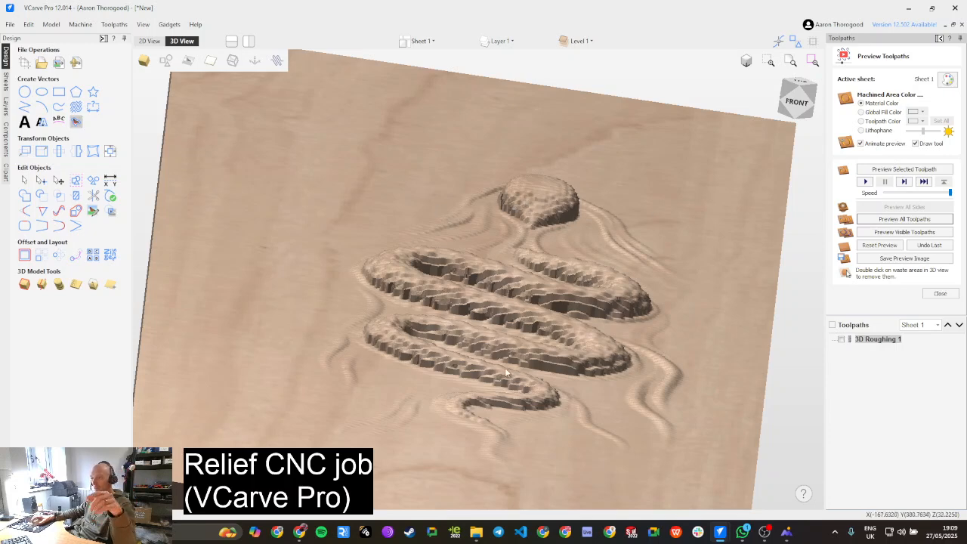
scroll(559, 310, up, 3)
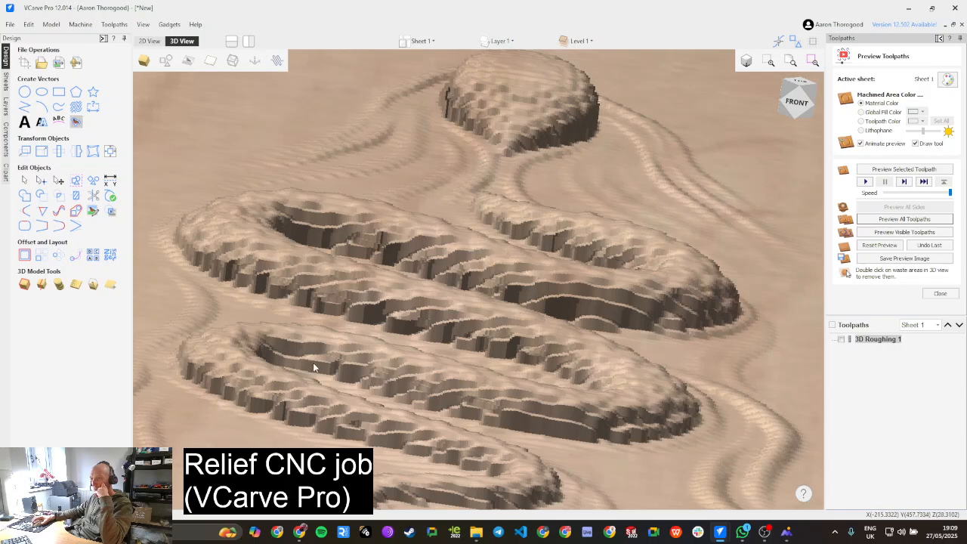
scroll(328, 364, down, 3)
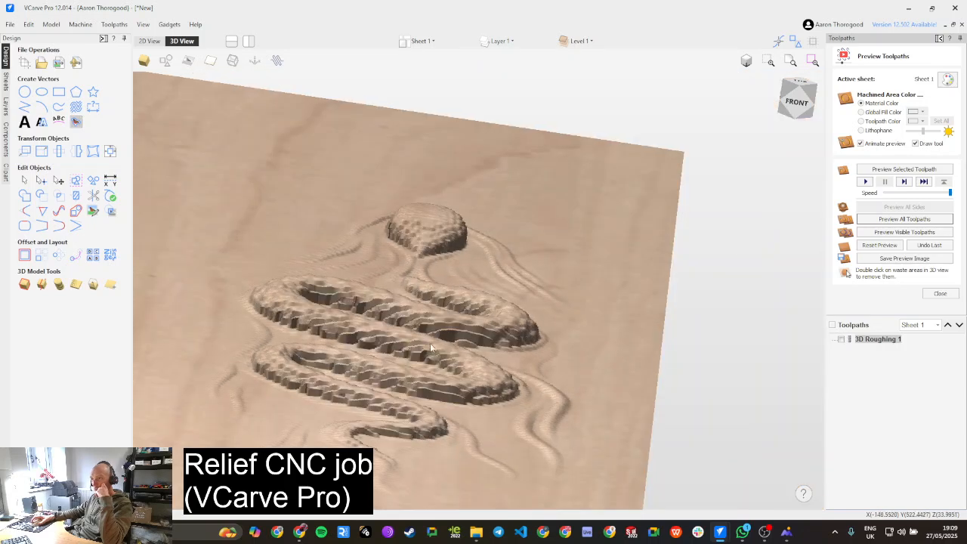
click(937, 294)
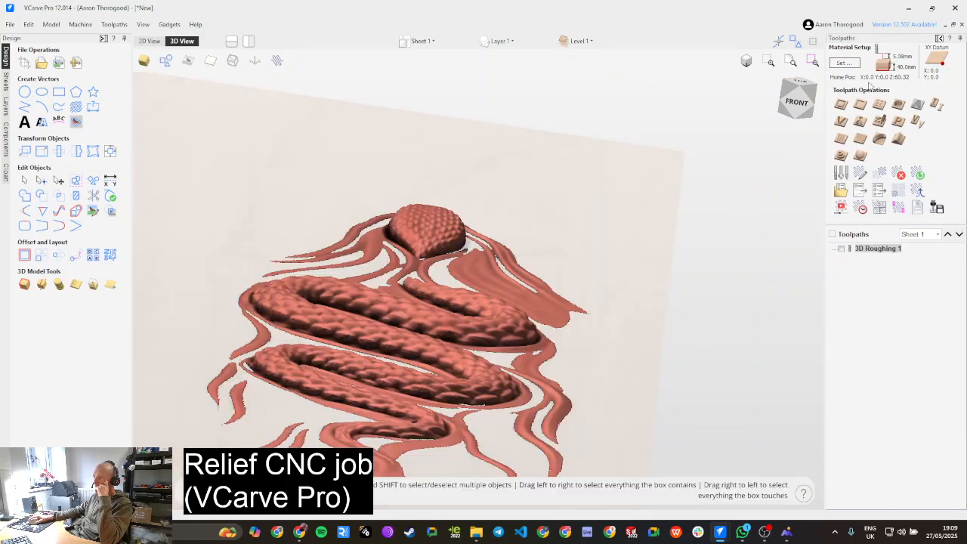
Step: Start a 3D finishing toolpath and add the 6 mm end mill with its stepover set to 1 mm
click(859, 156)
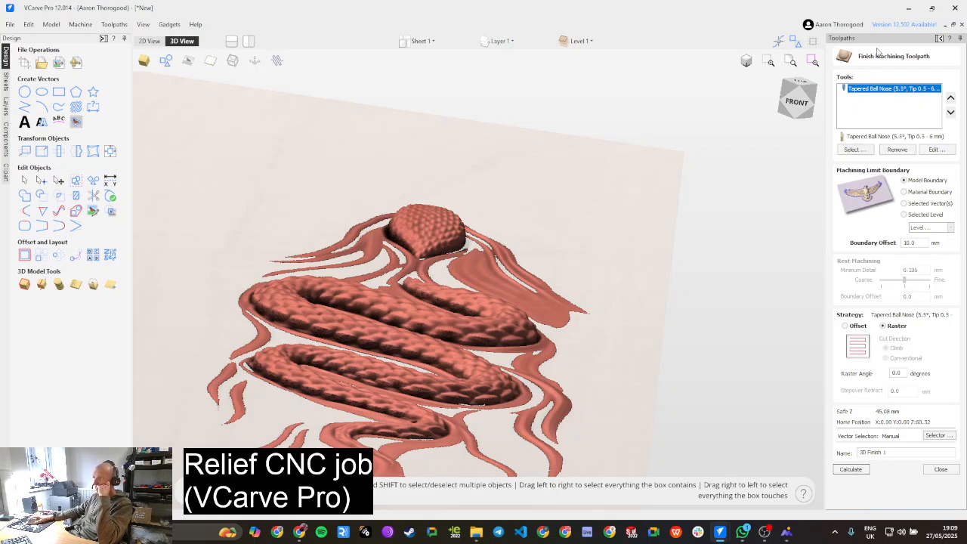
click(854, 149)
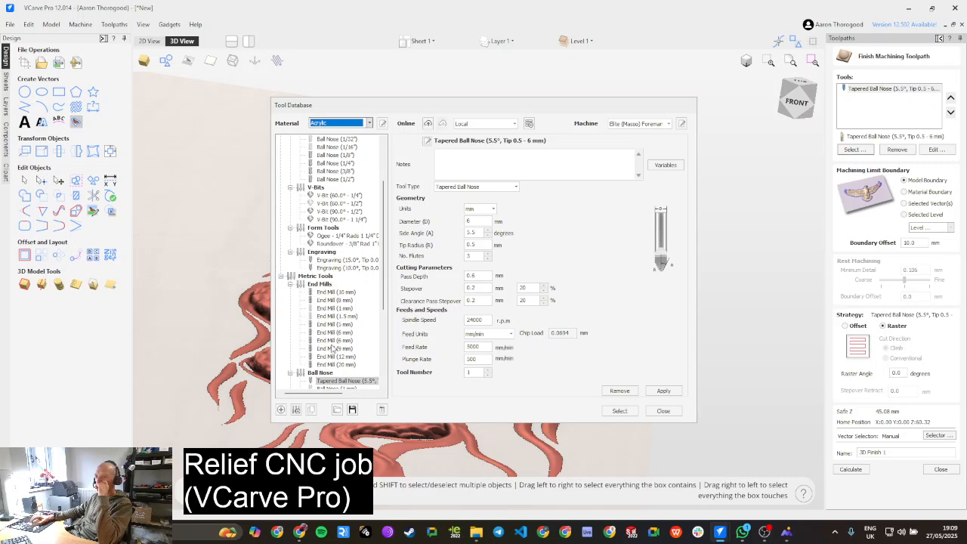
click(337, 341)
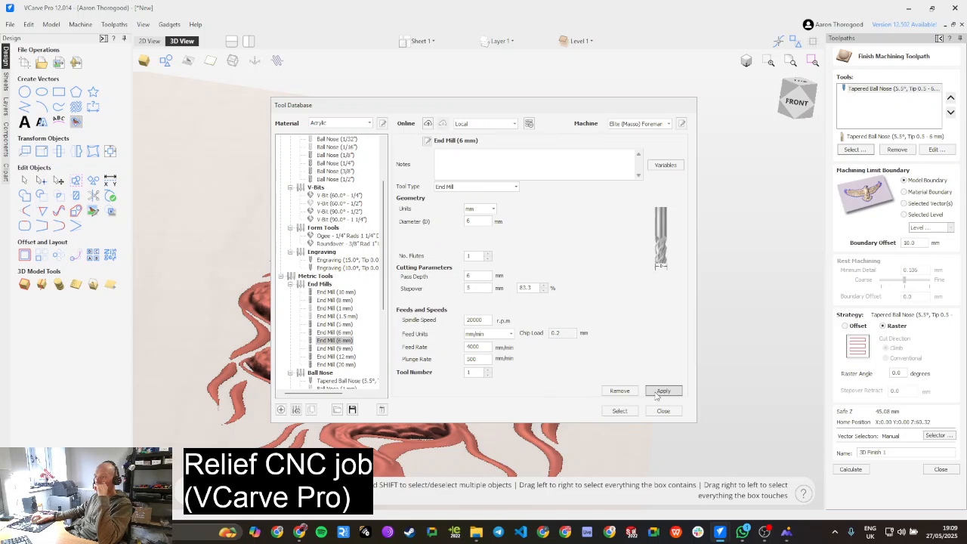
click(471, 287)
text(1)
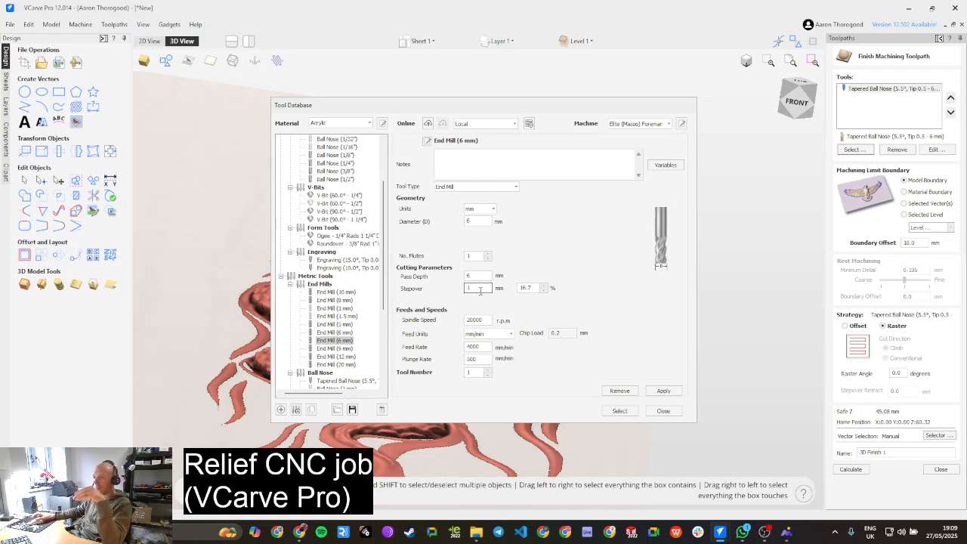
click(663, 391)
click(618, 411)
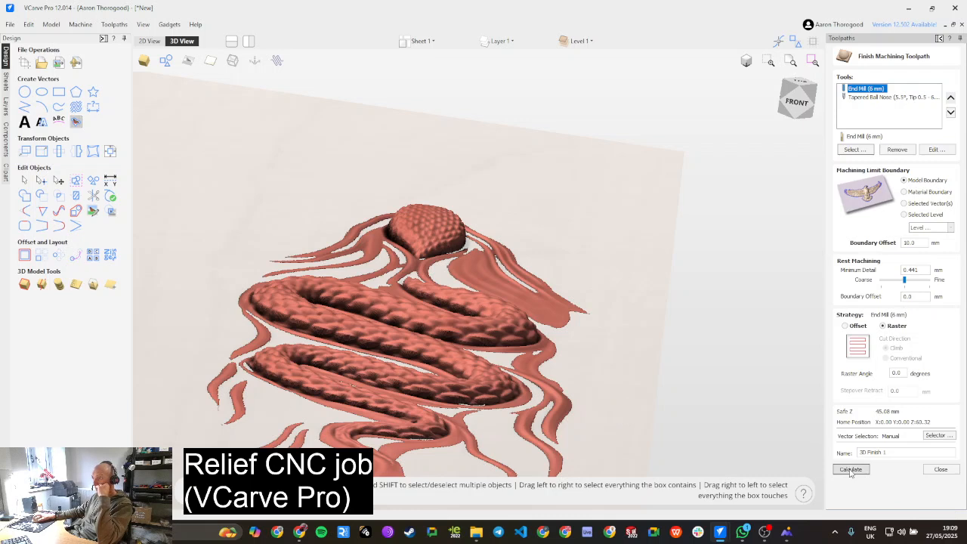
Step: Remove the tapered ball nose from the finishing tools and calculate the toolpath with a 0 mm boundary offset
click(865, 97)
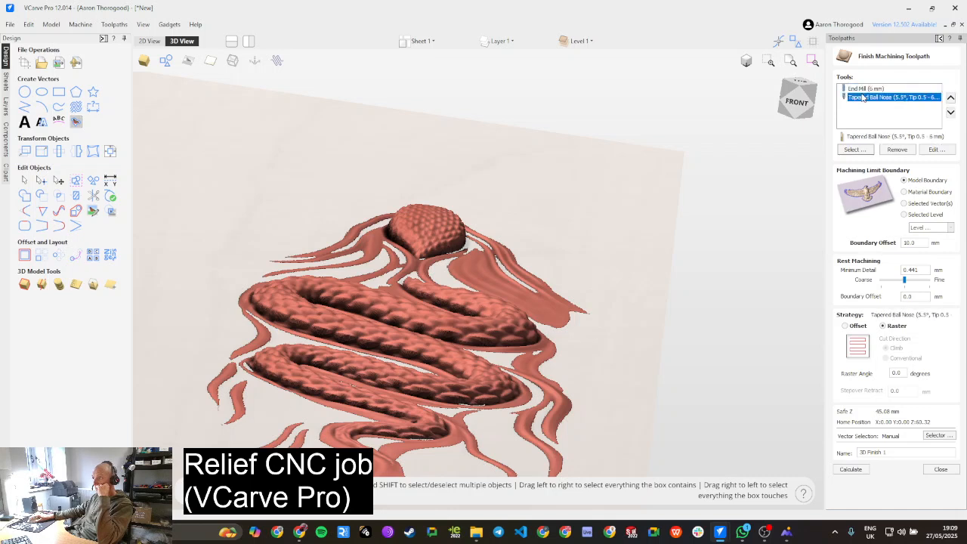
click(897, 150)
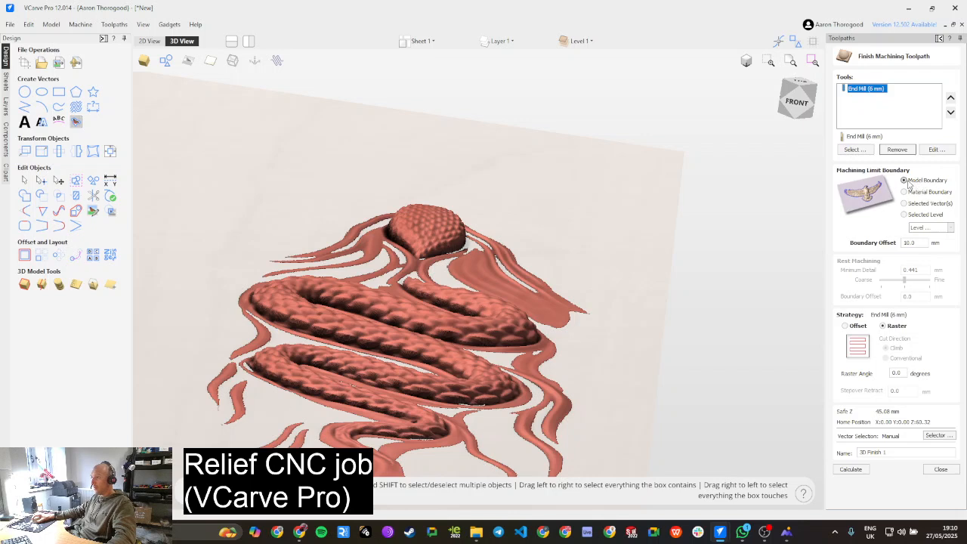
double_click(917, 242)
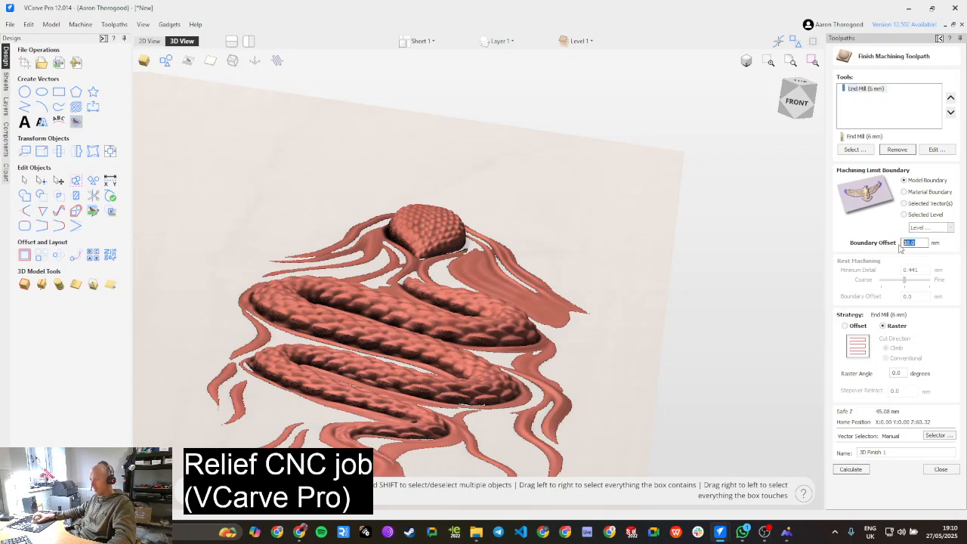
text(0)
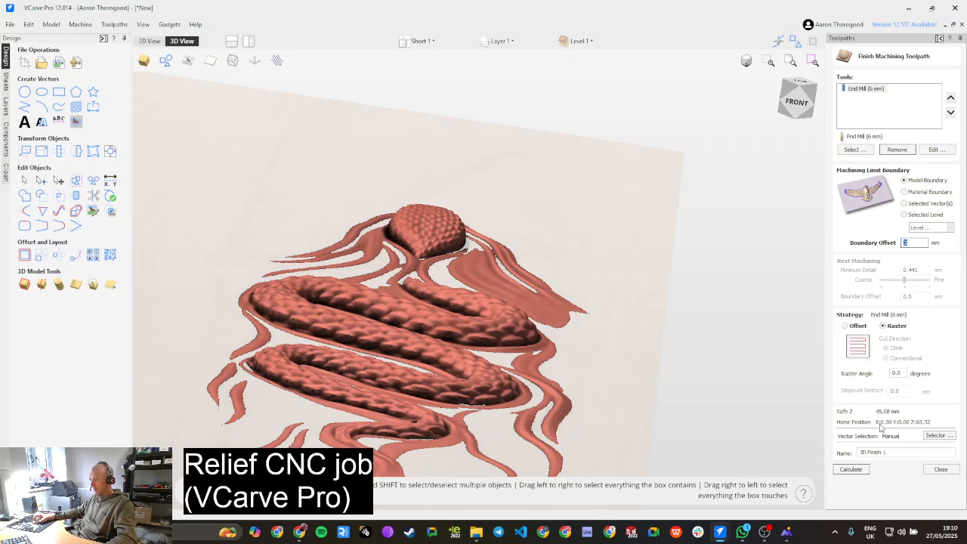
click(851, 469)
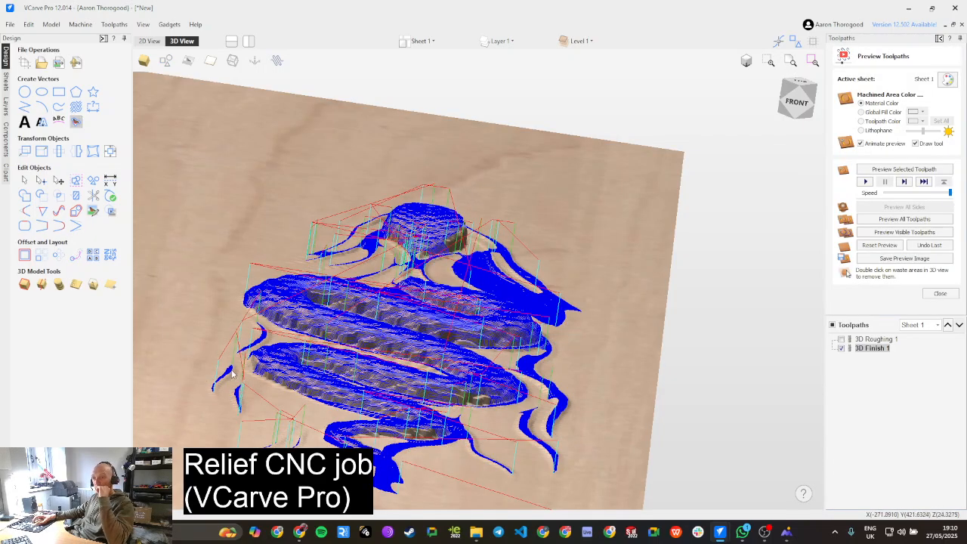
Step: Inspect the finishing passes around the snake's coils and simulate all toolpaths
scroll(234, 374, up, 10)
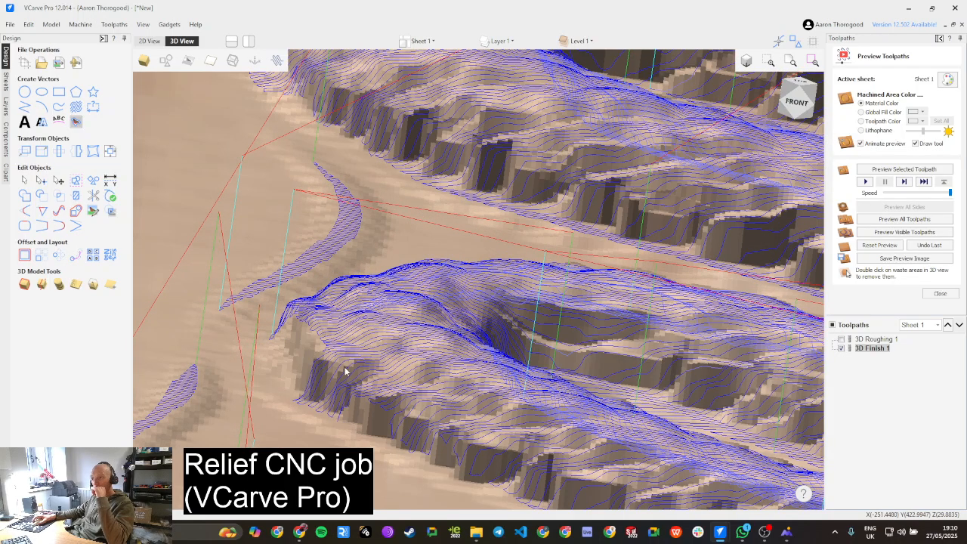
scroll(345, 370, down, 3)
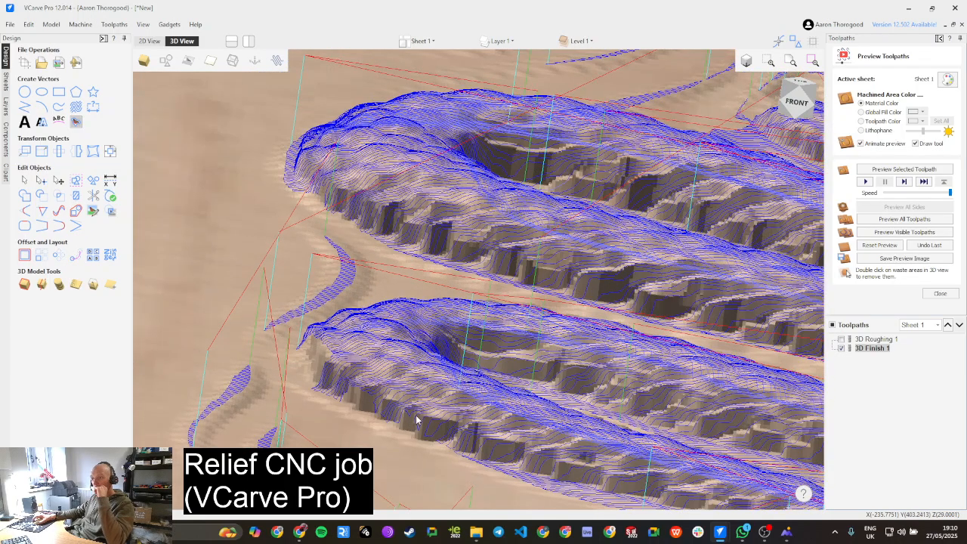
click(889, 223)
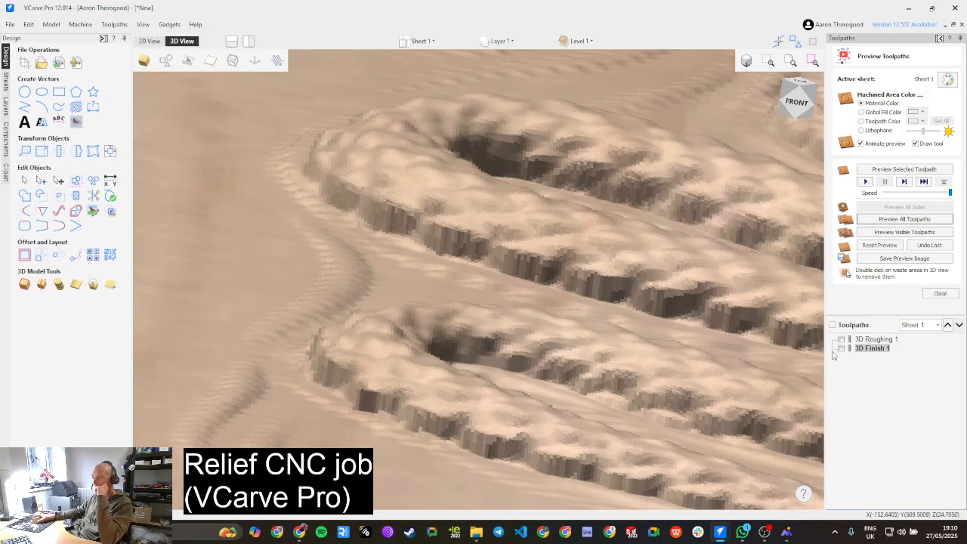
Step: Reopen the 3D finishing toolpath, set its boundary offset to 10 mm, and recalculate it
double_click(858, 349)
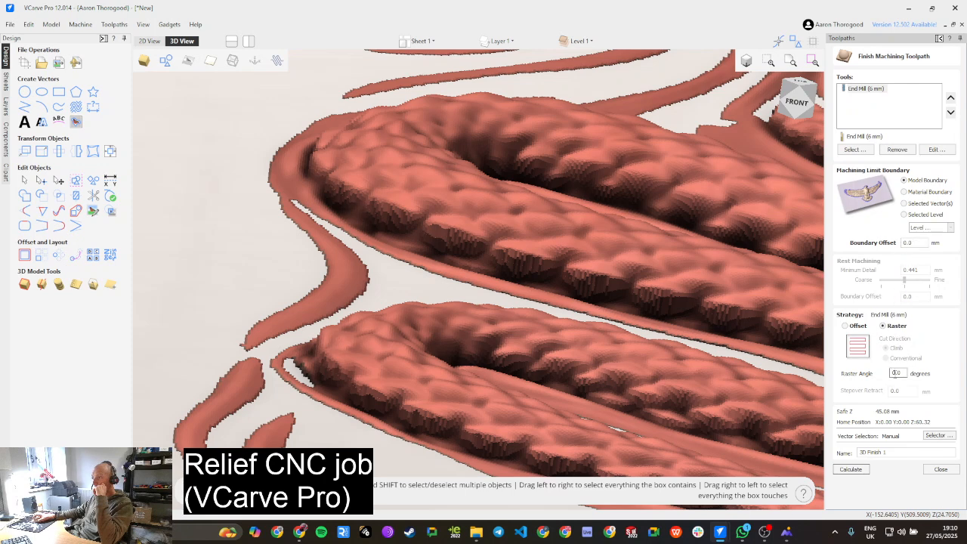
click(910, 242)
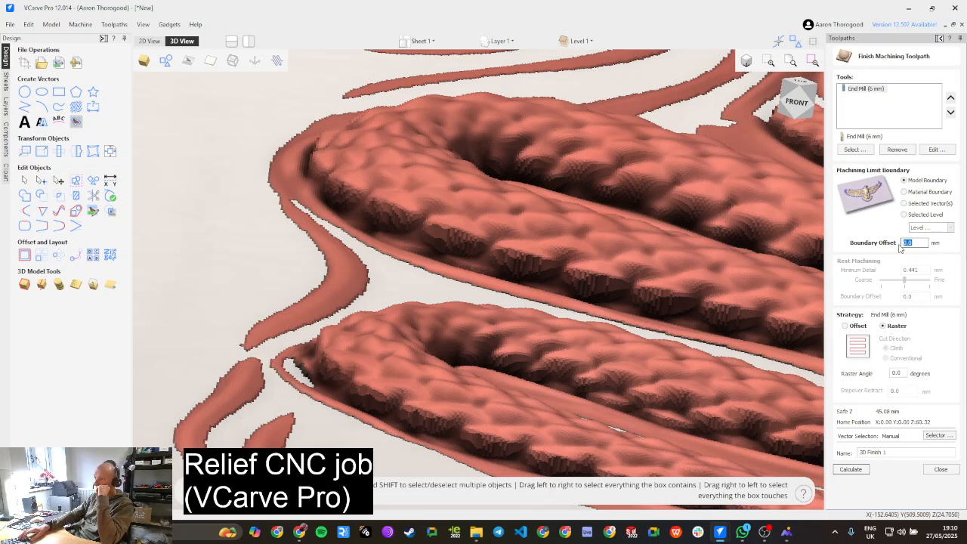
text(10)
click(851, 469)
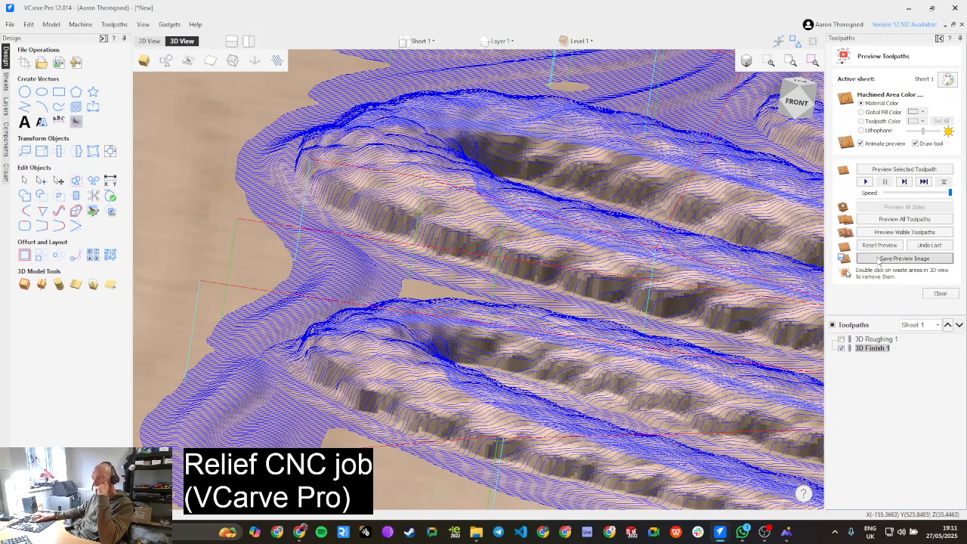
Step: Simulate all toolpaths again, check the finishing toolpath's summary details, and leave the preview
click(888, 219)
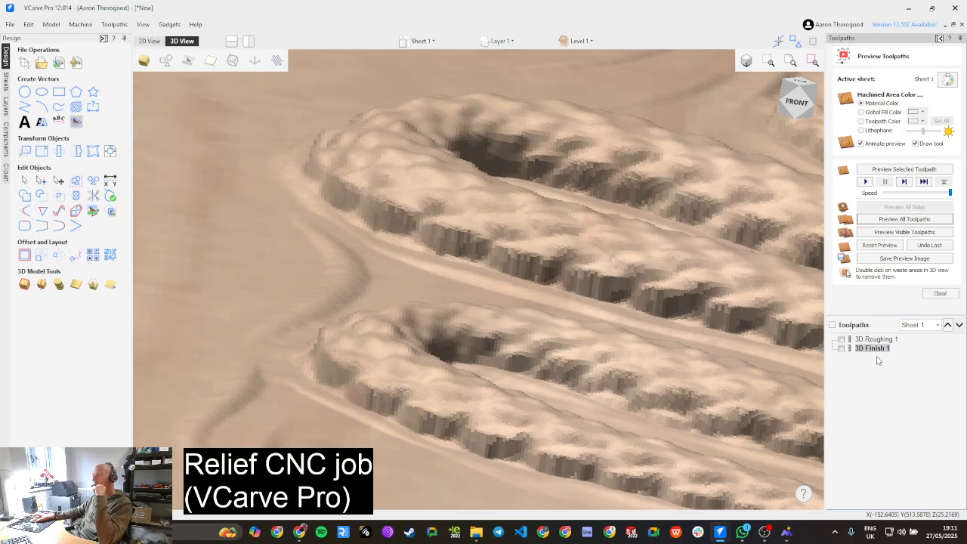
mouse_move(878, 349)
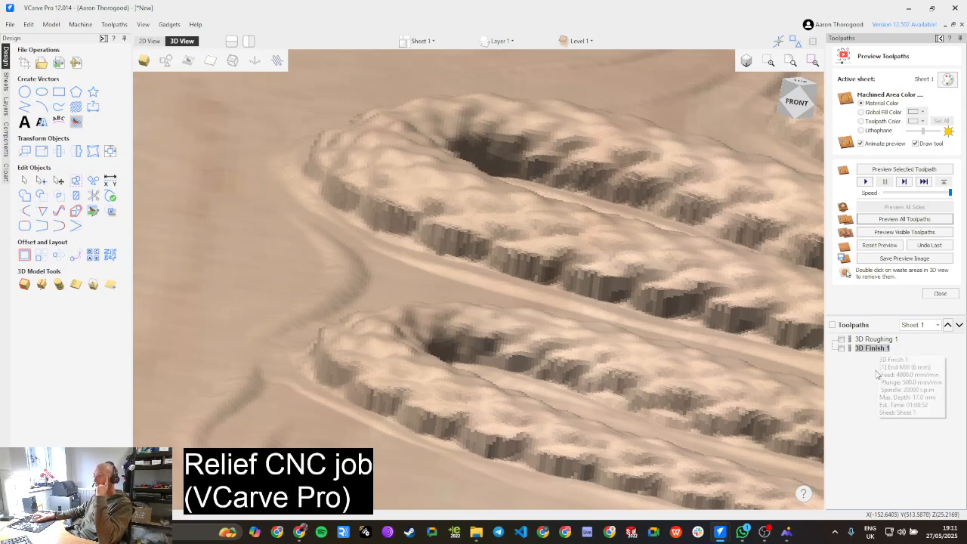
click(930, 295)
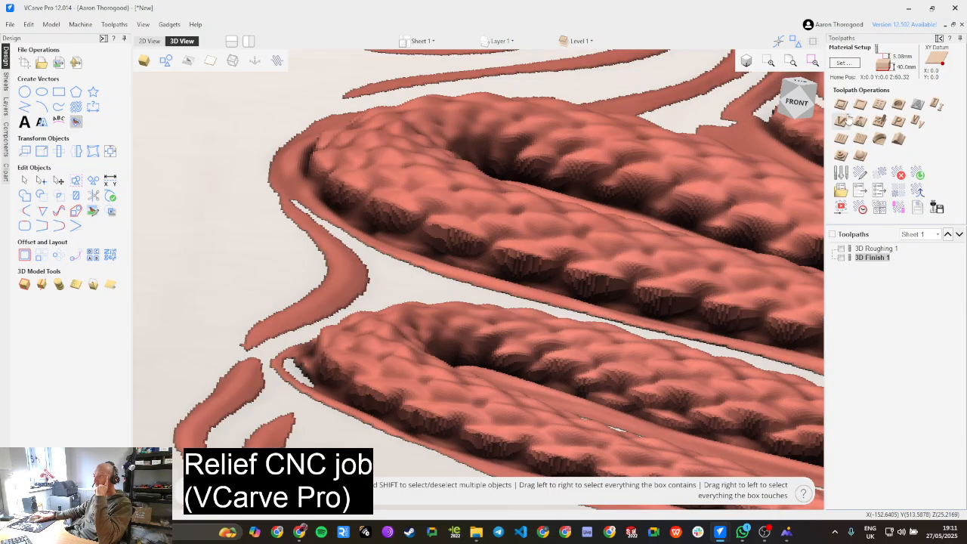
Step: Start a second 3D finishing toolpath and add the Tapered Ball Nose (5.5°, Tip 0.5 - 6 mm) after reviewing its geometry
click(863, 156)
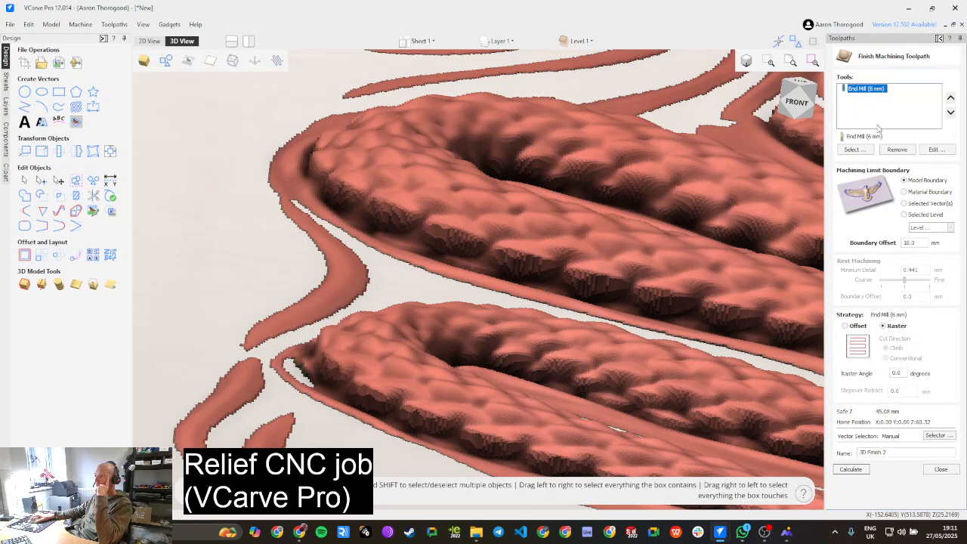
click(855, 150)
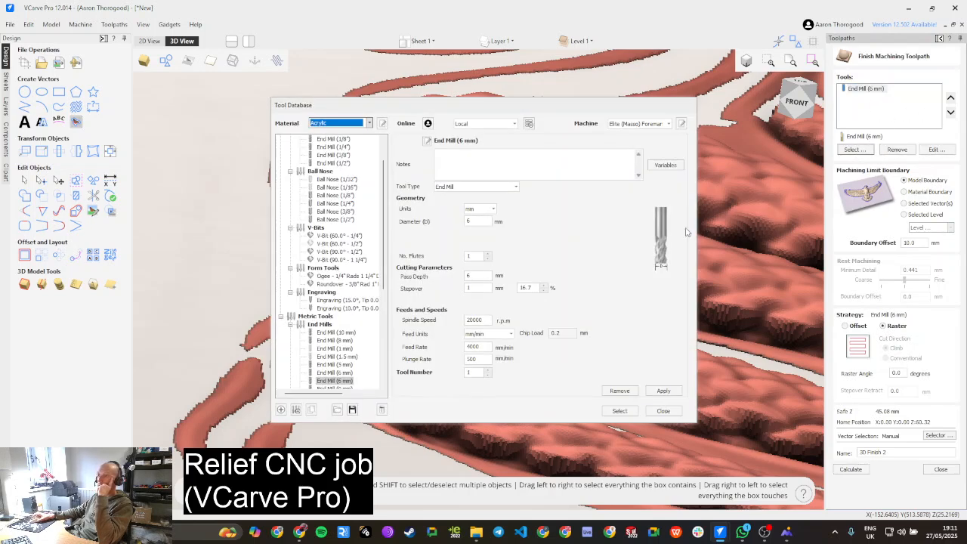
scroll(340, 335, down, 7)
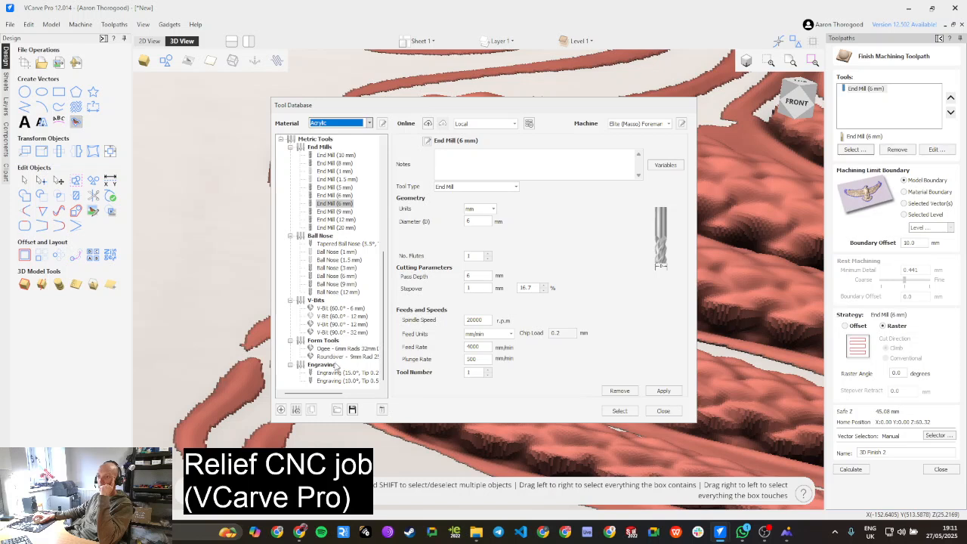
click(348, 244)
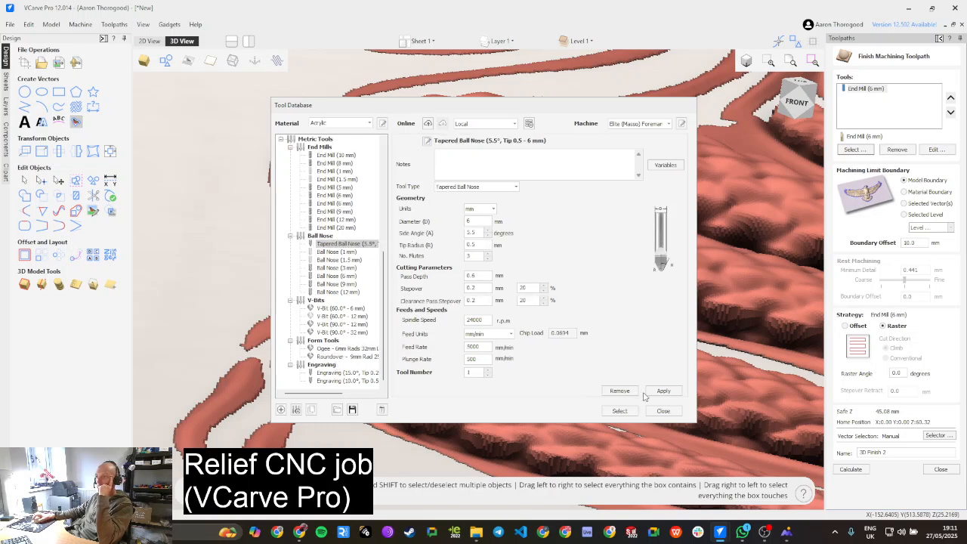
double_click(470, 233)
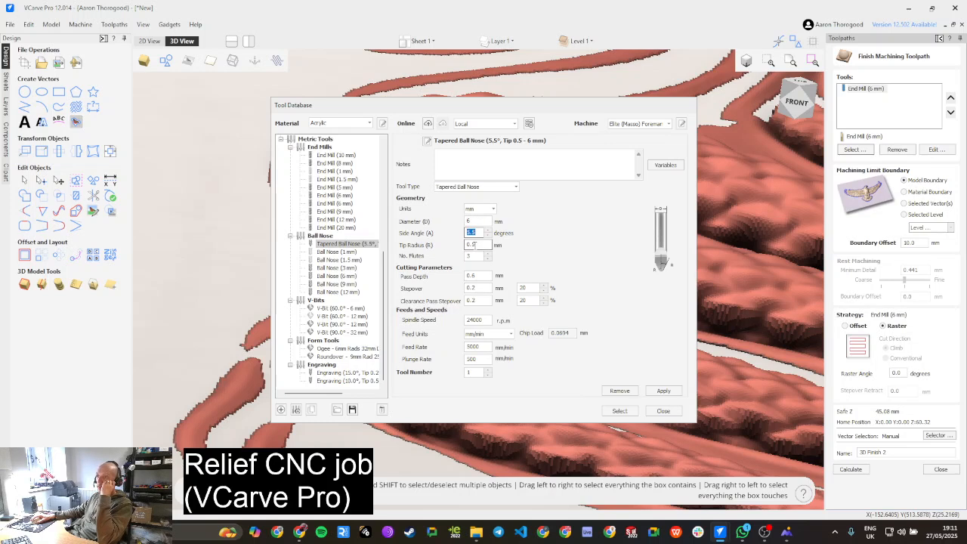
click(477, 245)
click(480, 221)
click(474, 257)
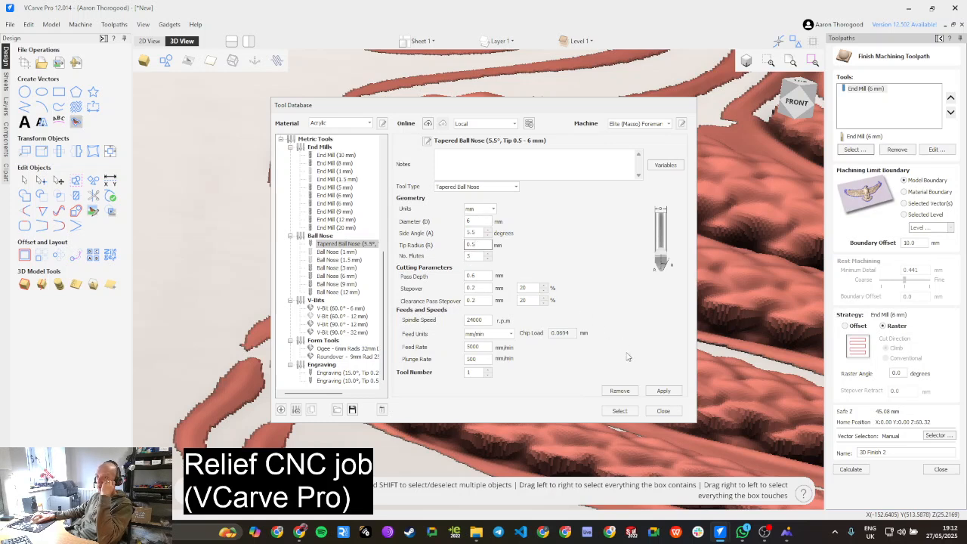
click(631, 413)
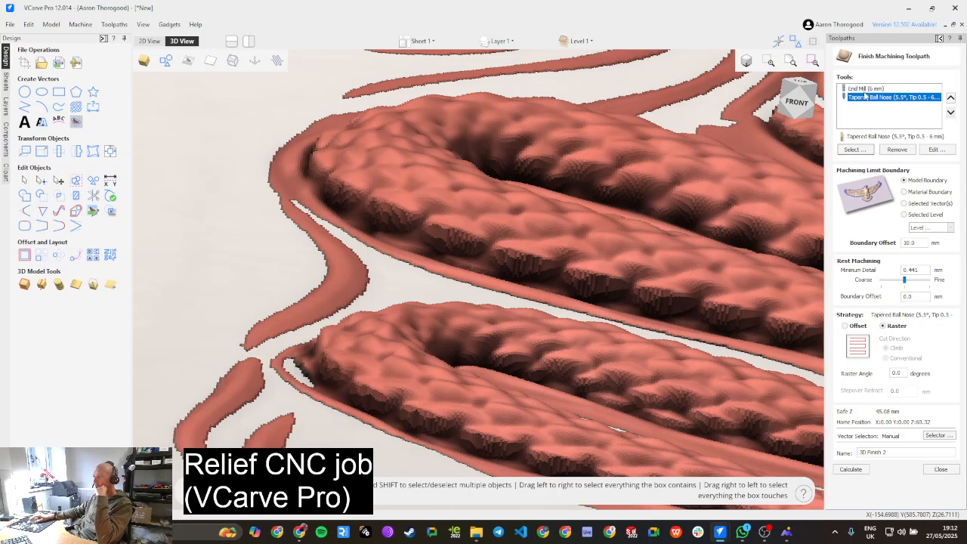
Step: Remove the End Mill (6 mm) from the second finishing toolpath, choose the Offset strategy with climb cutting, and calculate the toolpath
click(866, 89)
click(902, 151)
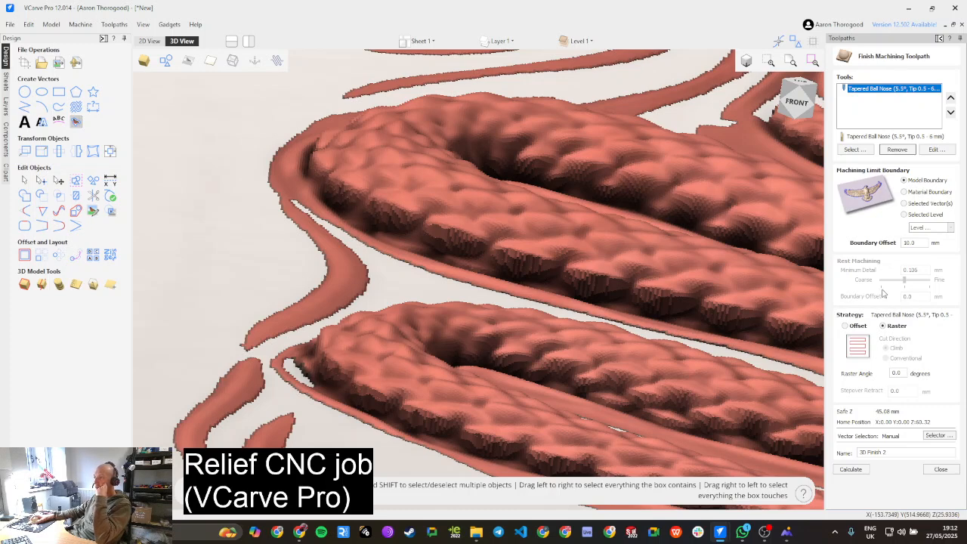
click(845, 326)
click(884, 326)
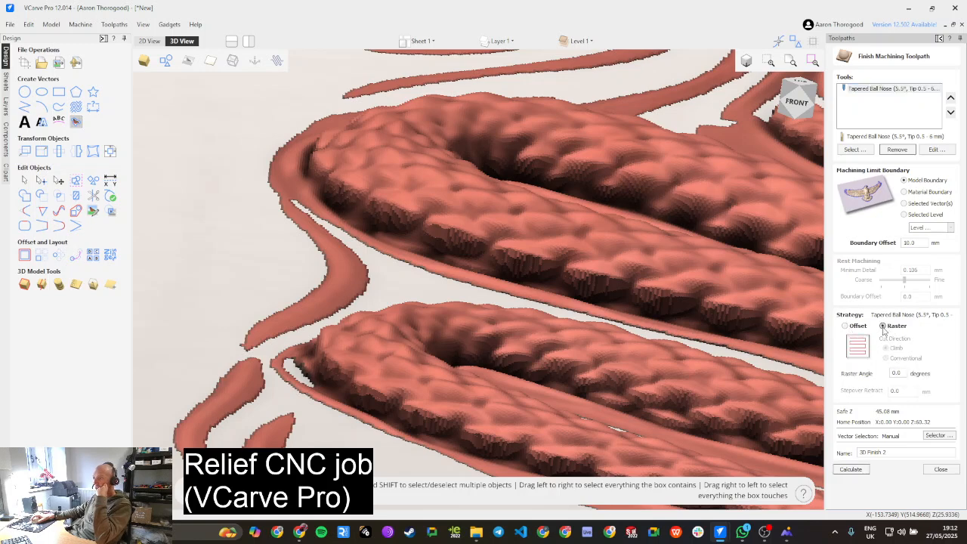
click(845, 326)
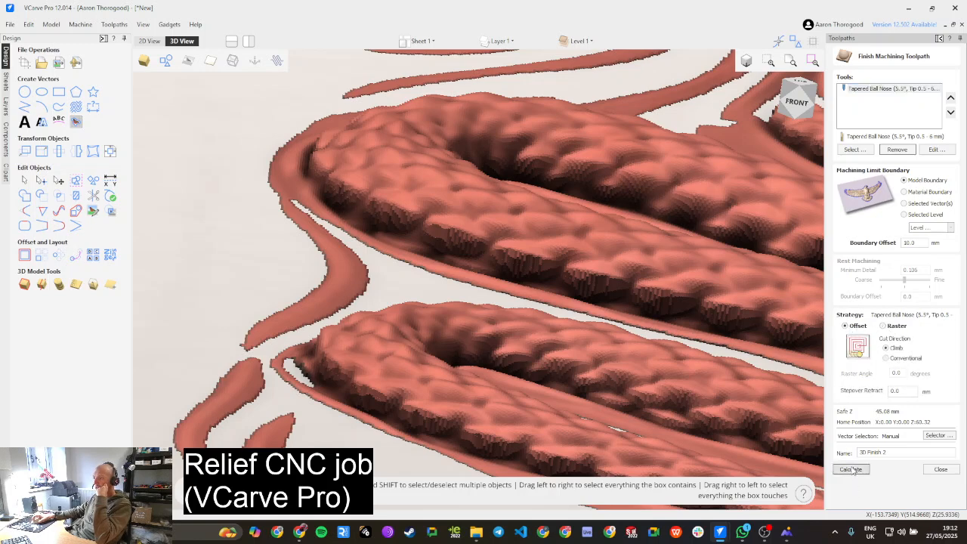
click(851, 469)
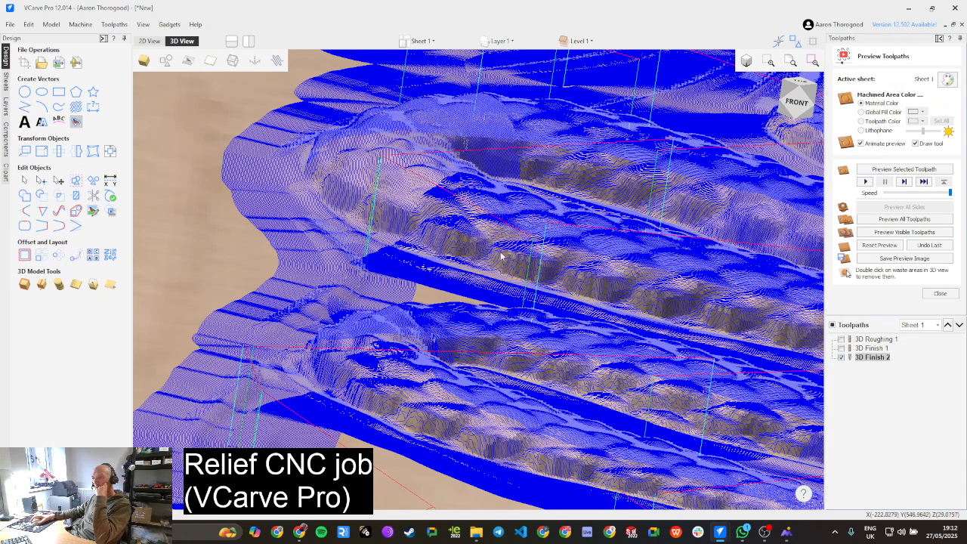
Step: Inspect the offset finishing passes over the coils and check the second finishing toolpath's estimated machining time
scroll(680, 314, down, 6)
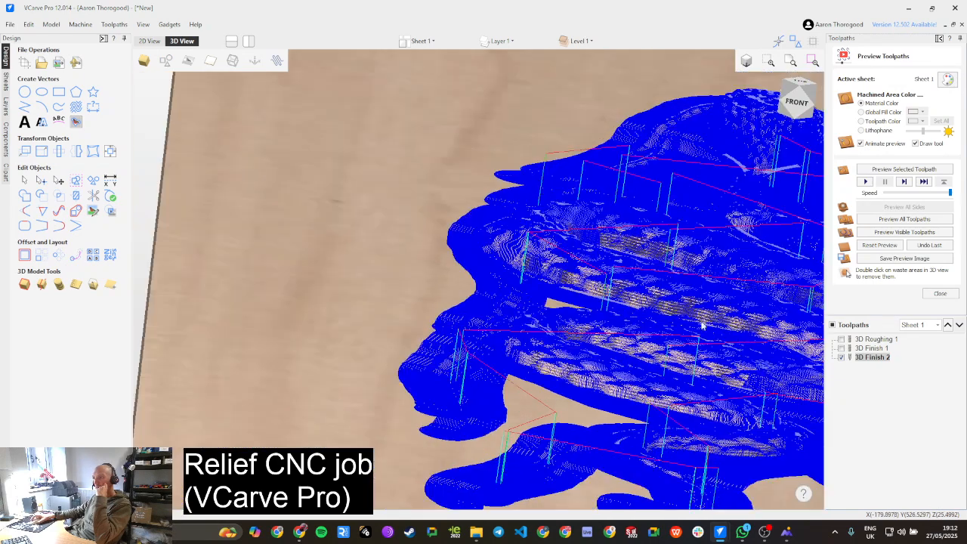
scroll(741, 361, up, 5)
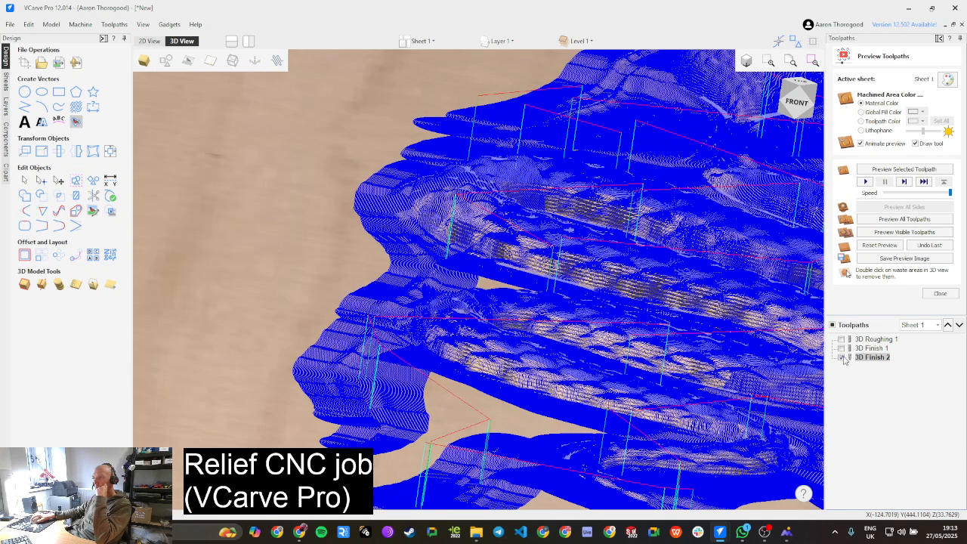
click(936, 293)
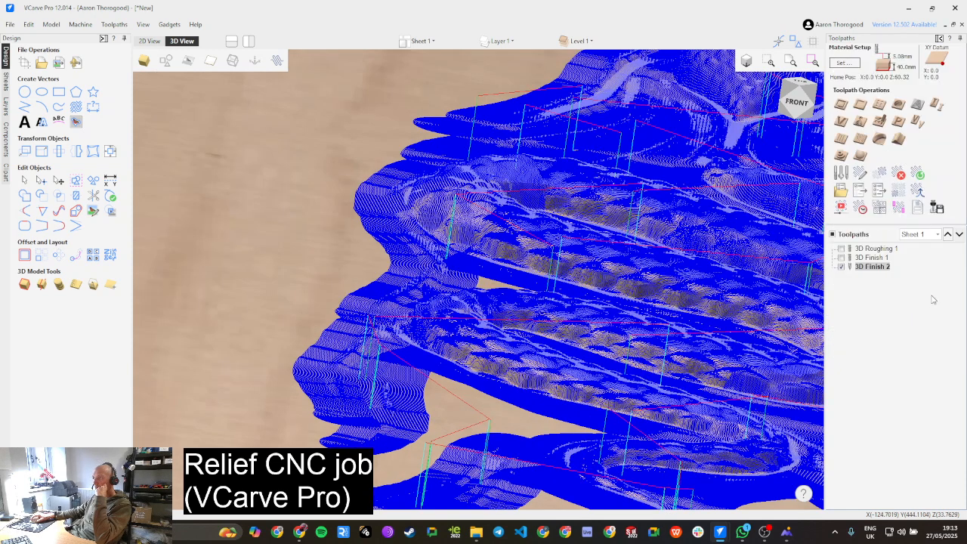
click(858, 214)
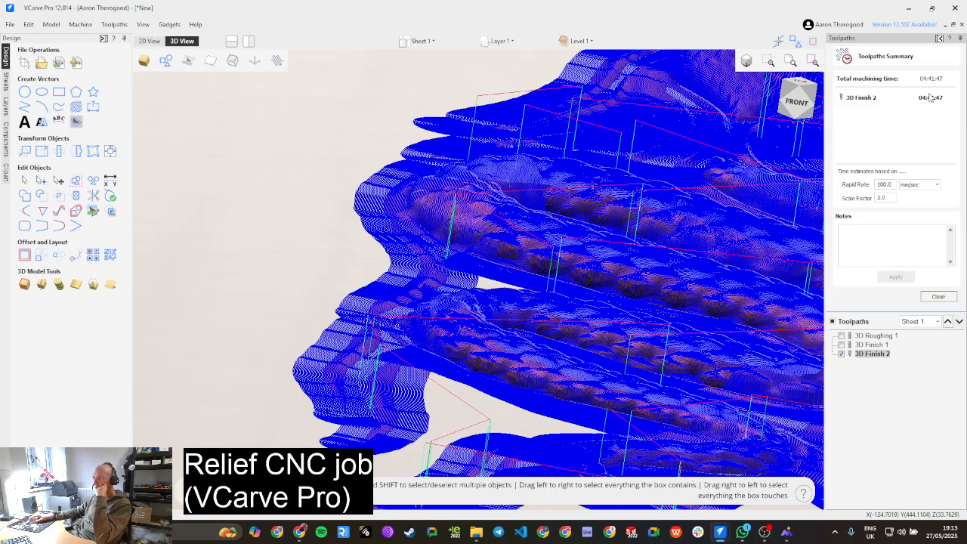
click(937, 297)
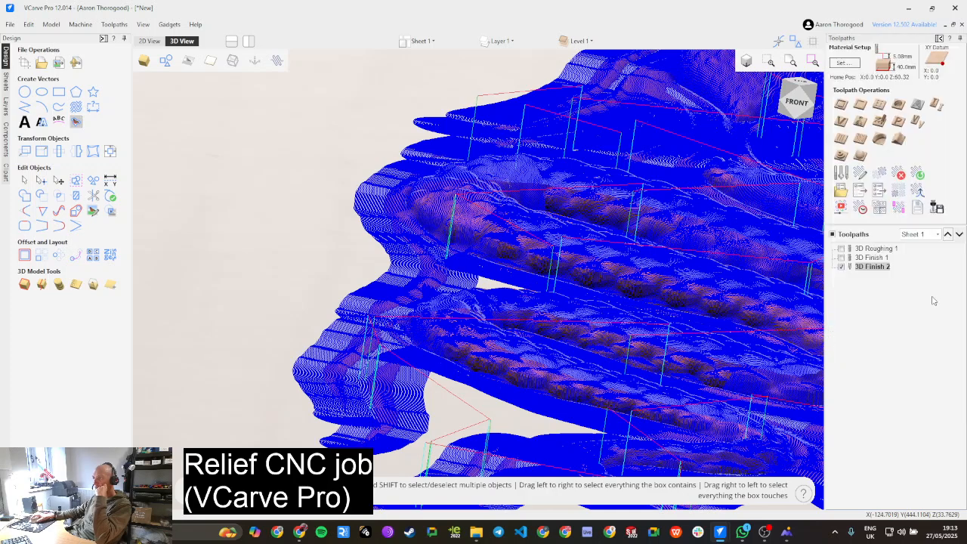
Step: Switch the second finishing toolpath to the Raster strategy, recalculate it, and check its estimated machining time
double_click(881, 271)
click(884, 326)
click(850, 469)
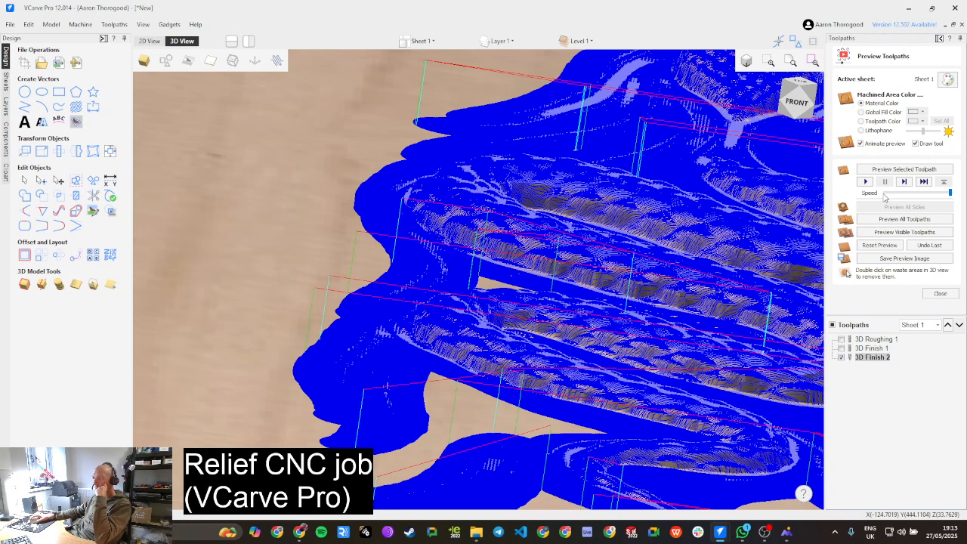
click(937, 293)
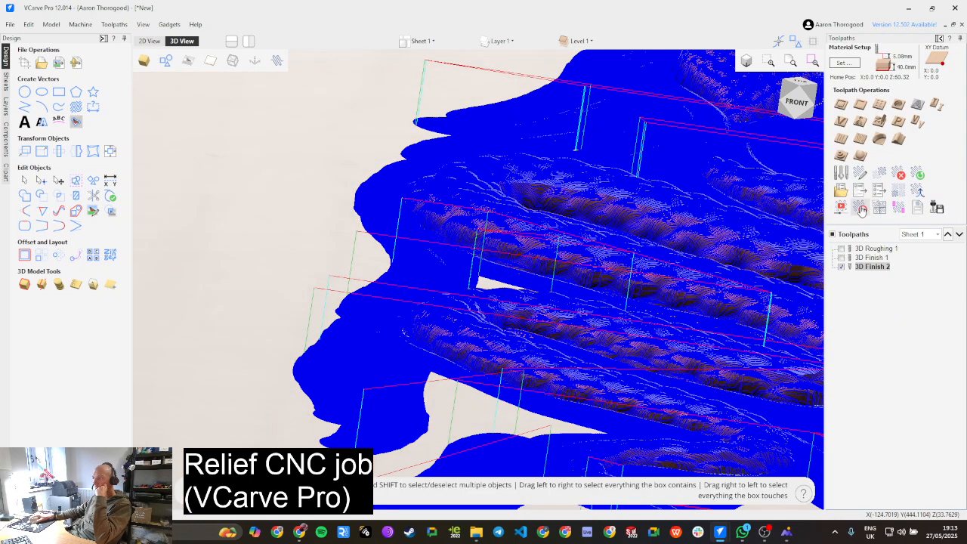
click(861, 209)
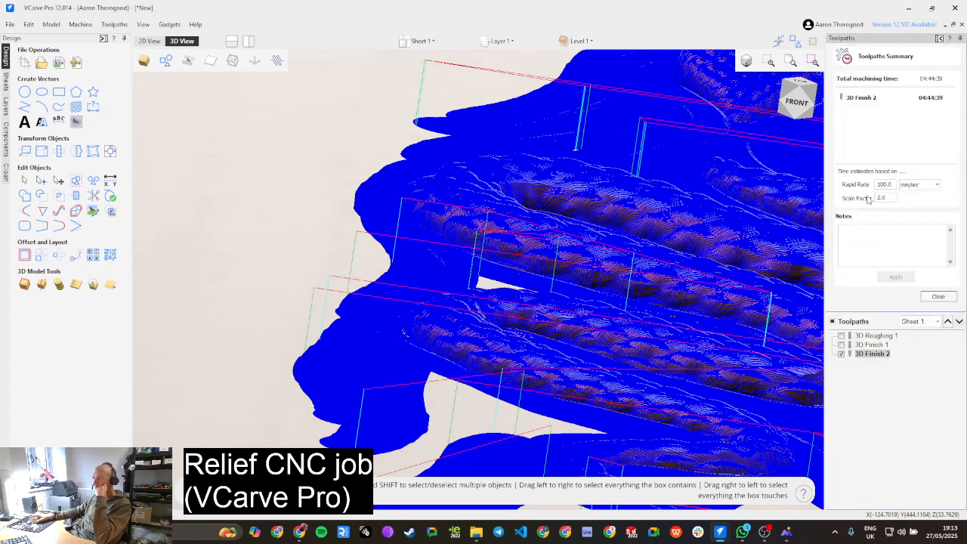
click(938, 297)
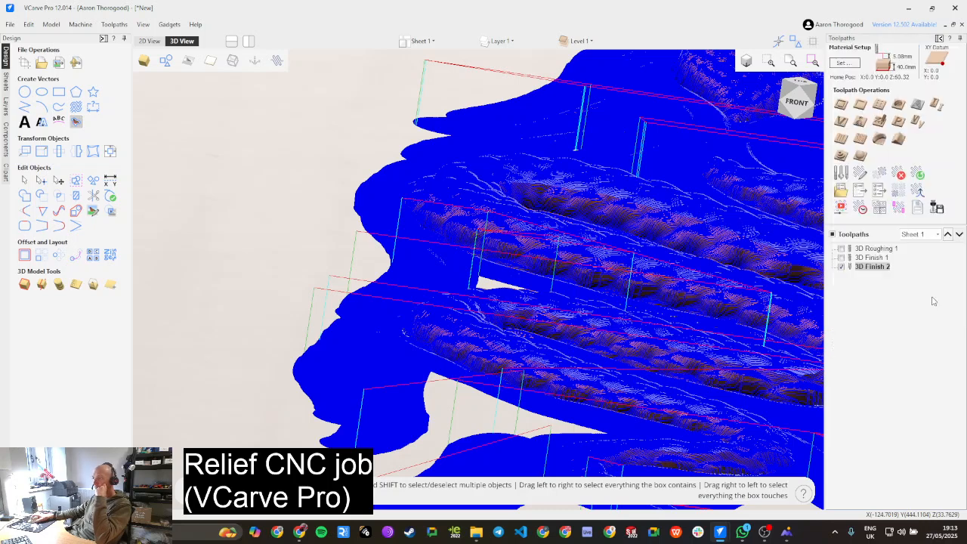
Step: Simulate the visible second finishing toolpath and examine the carved detail on the snake's coils
click(842, 208)
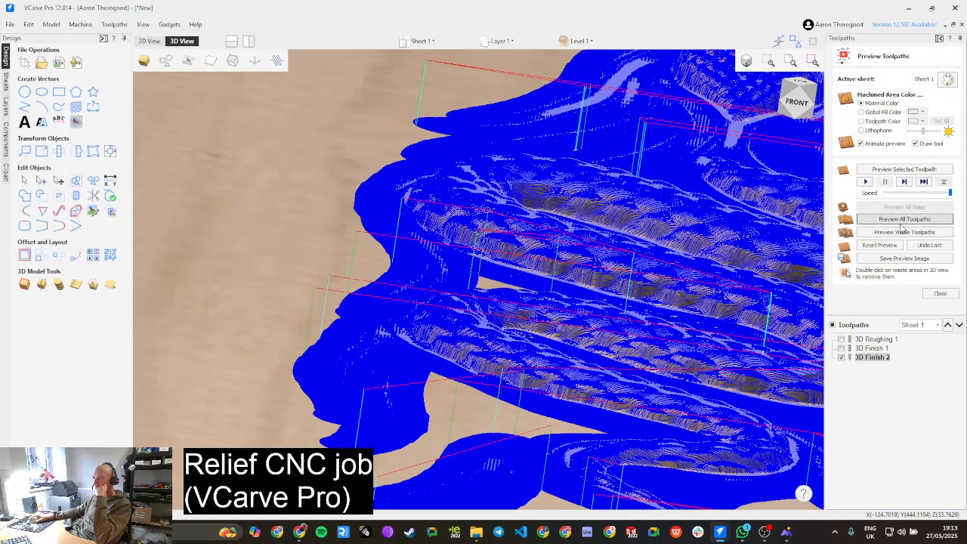
click(901, 233)
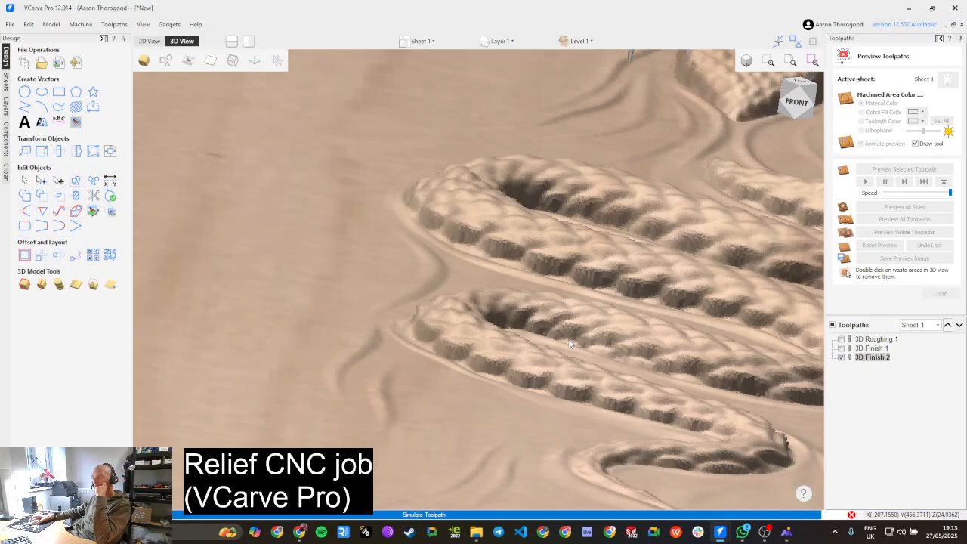
scroll(611, 343, down, 2)
scroll(785, 364, up, 3)
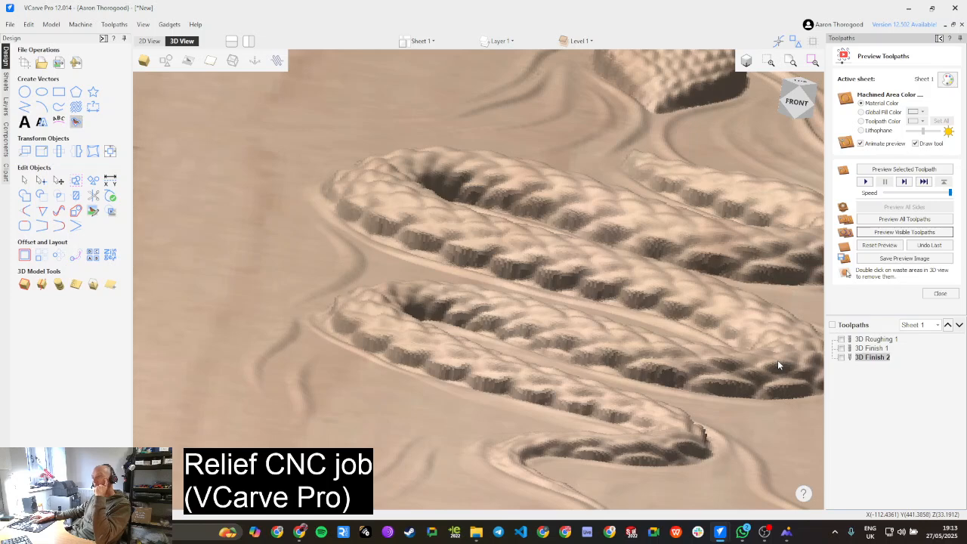
Step: Examine the whole simulated relief from angled and front views, checking how far it stands above the board
scroll(778, 359, down, 4)
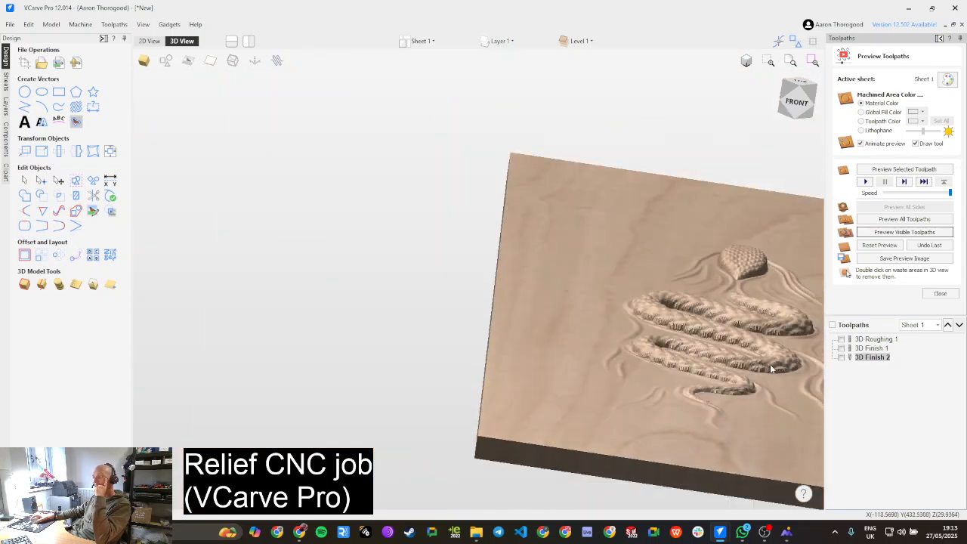
drag(770, 368, 658, 350)
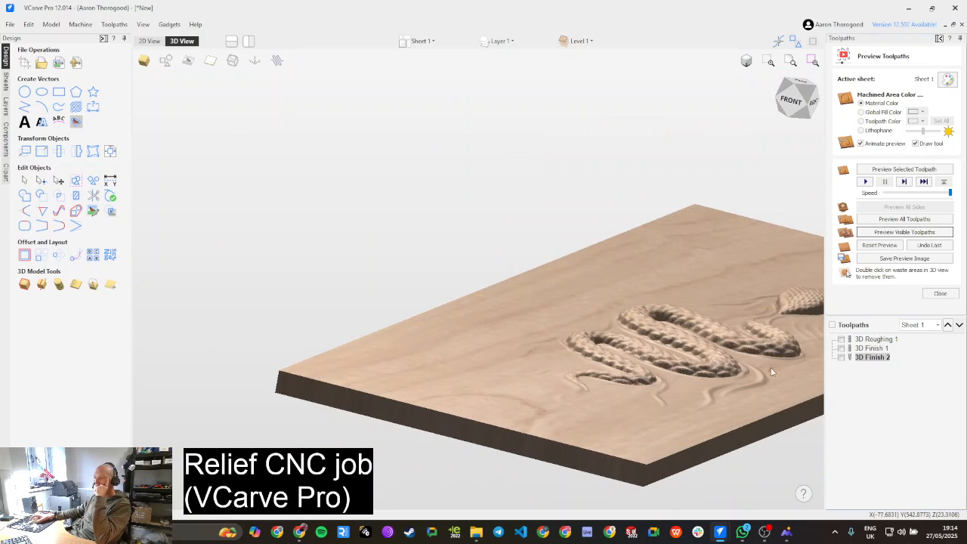
scroll(802, 372, down, 2)
scroll(802, 370, up, 6)
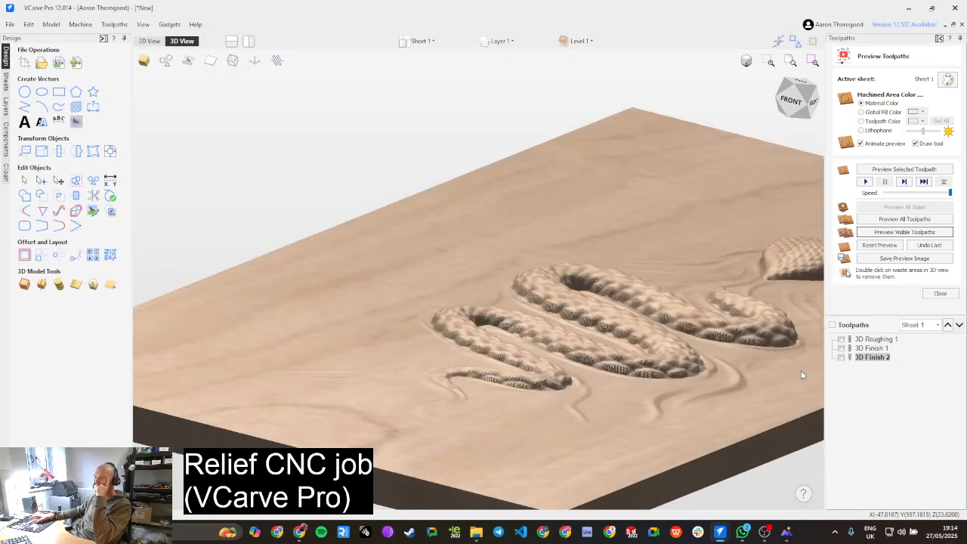
scroll(620, 342, down, 3)
scroll(433, 404, up, 3)
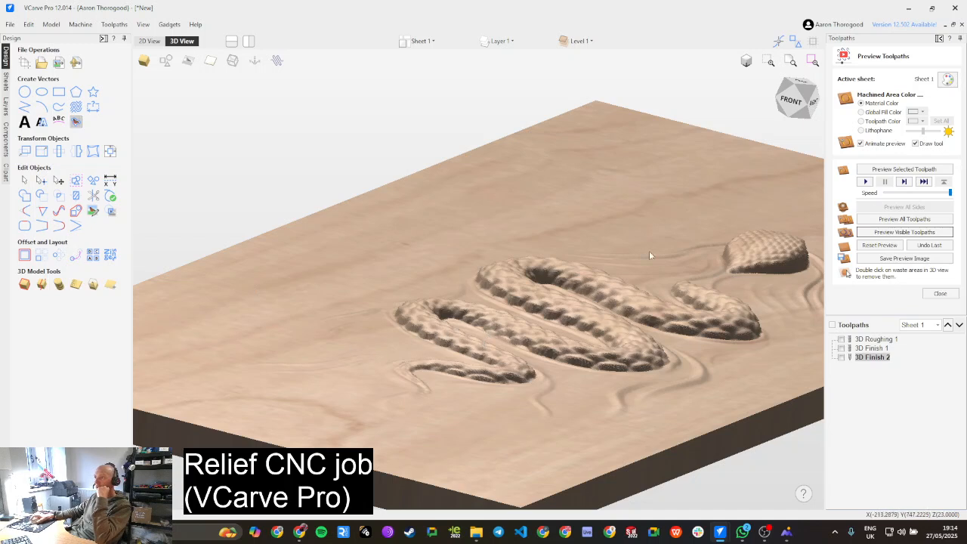
click(793, 117)
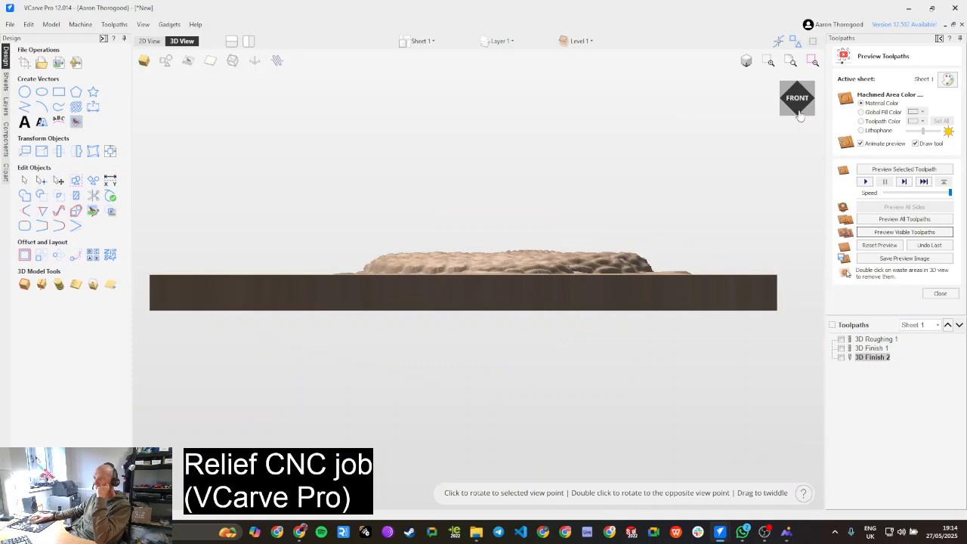
drag(725, 274, 361, 112)
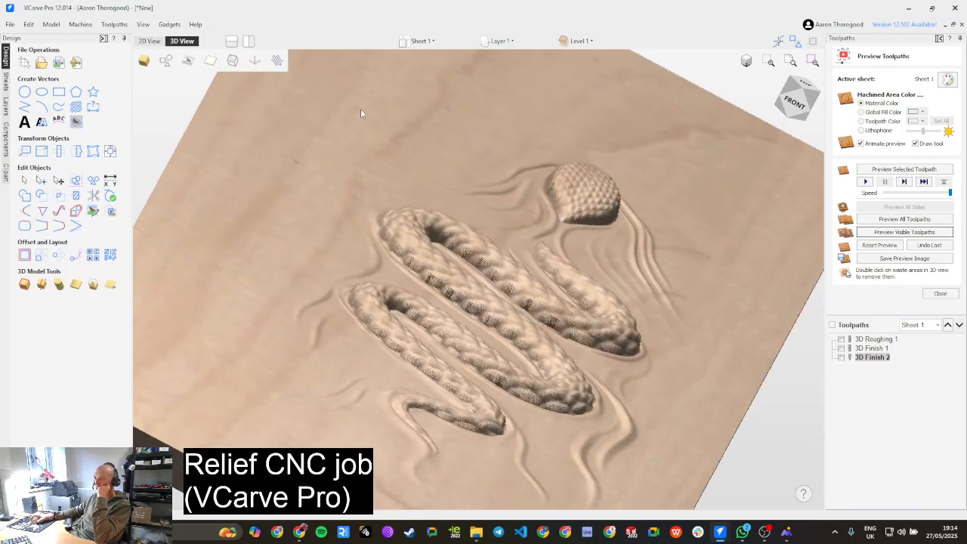
Step: Select the snake component in the 2D view and create a vector boundary around it
click(150, 41)
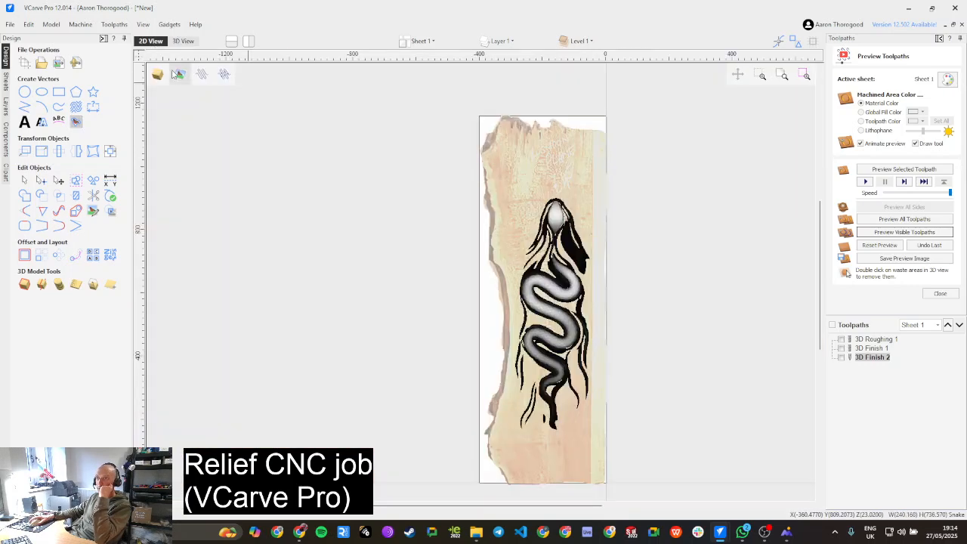
click(556, 296)
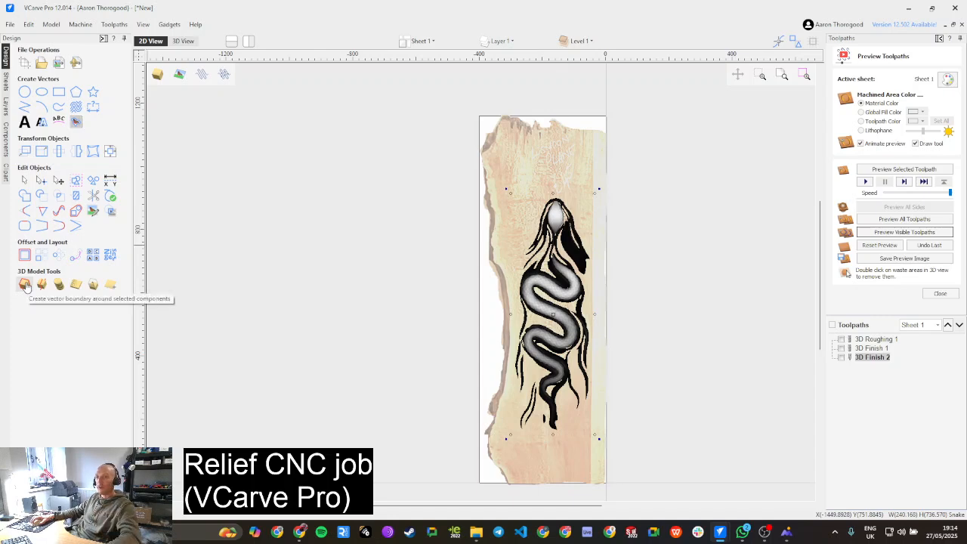
key(ctrl)
key(ctrl)
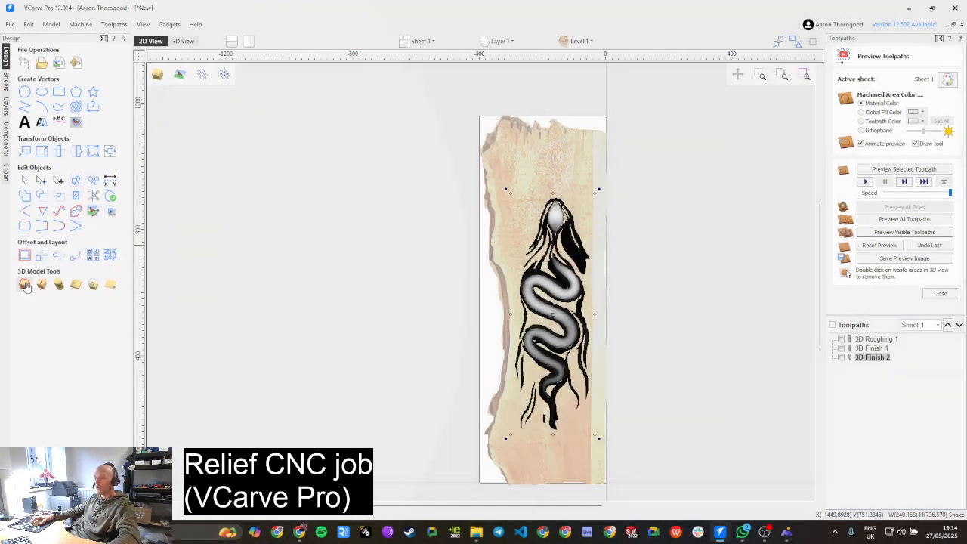
click(25, 286)
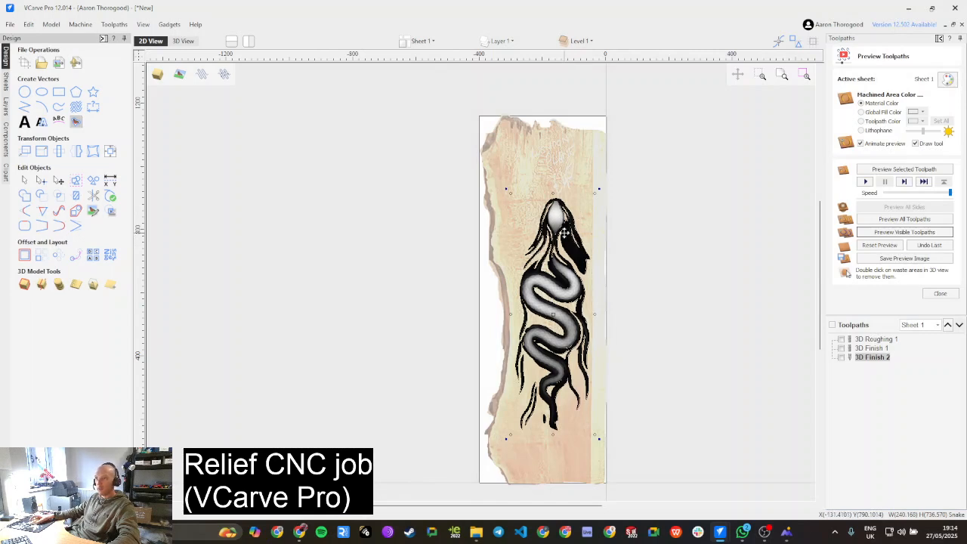
Step: Draw a square-cornered 400 x 1160 mm rectangle around the whole material, anchored at X -400, Y 0
click(59, 92)
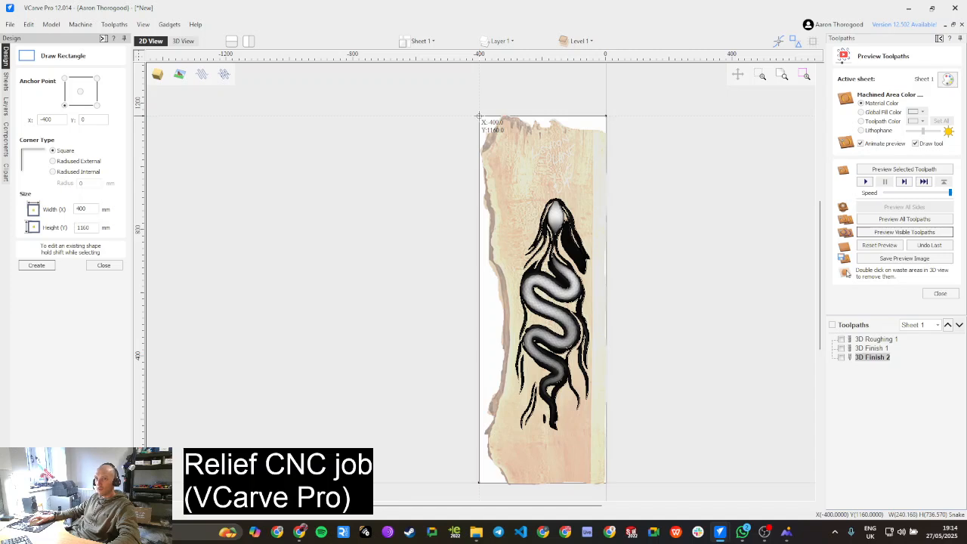
drag(479, 117, 607, 483)
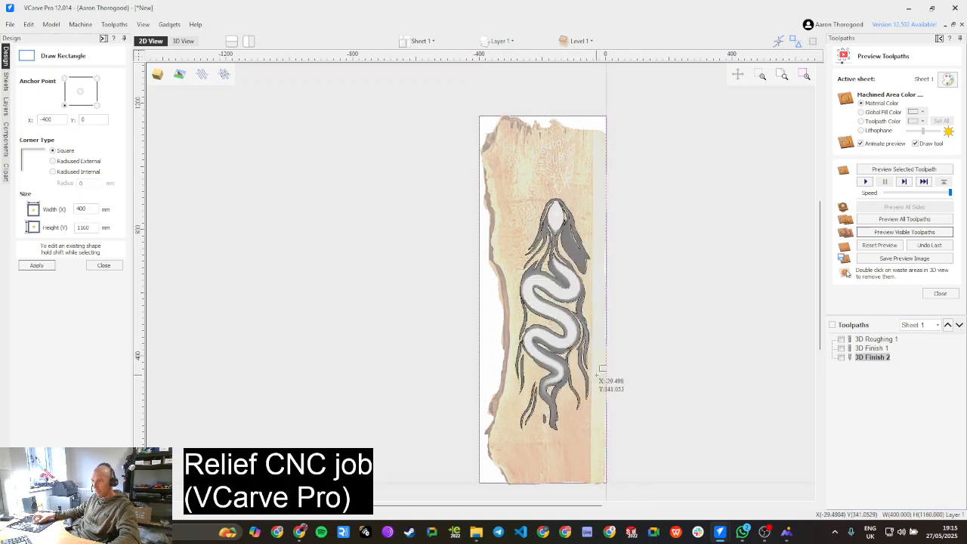
click(36, 265)
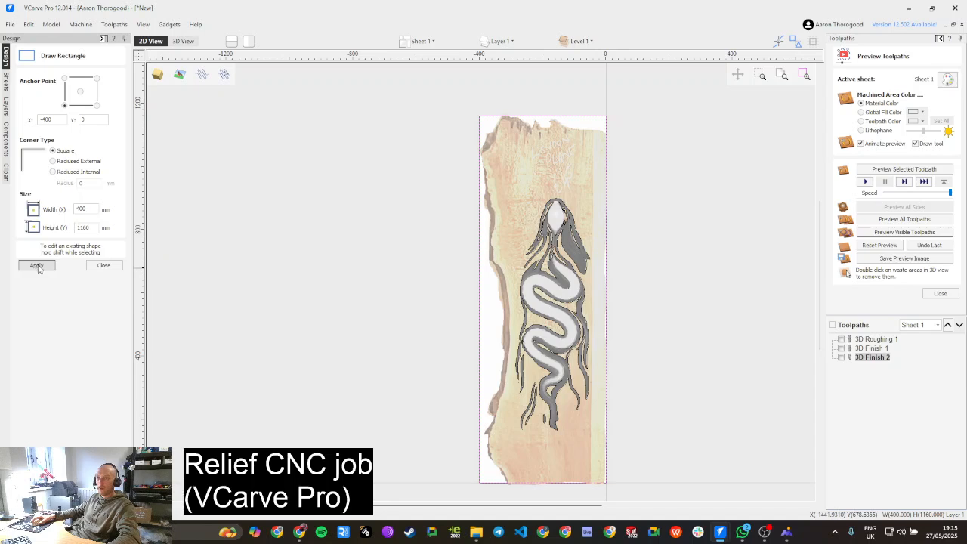
click(110, 267)
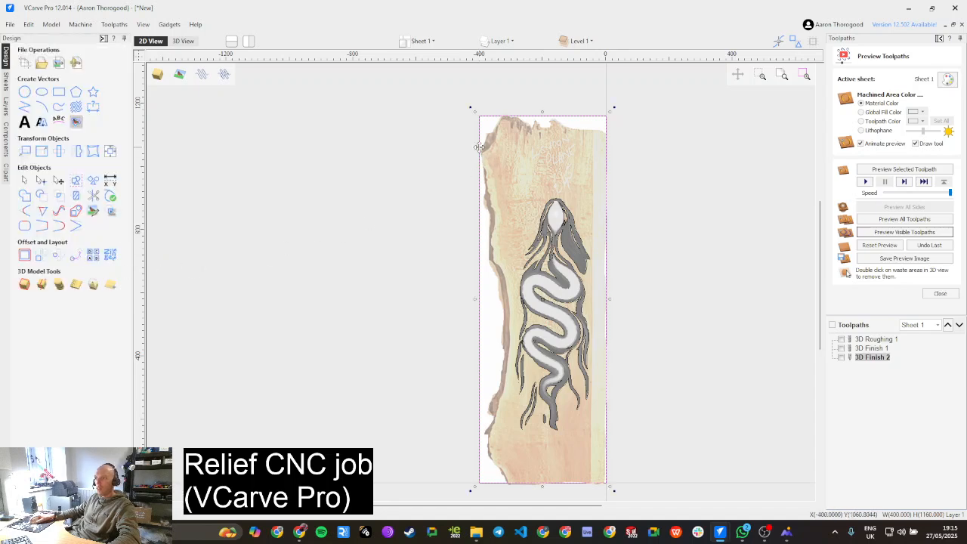
Step: Select the outer rectangle together with the snake's boundary vectors and start a pocket toolpath
mouse_move(480, 143)
mouse_down()
mouse_move(382, 196)
mouse_move(443, 151)
mouse_move(478, 142)
mouse_up()
key(ctrl+z)
key(ctrl+y)
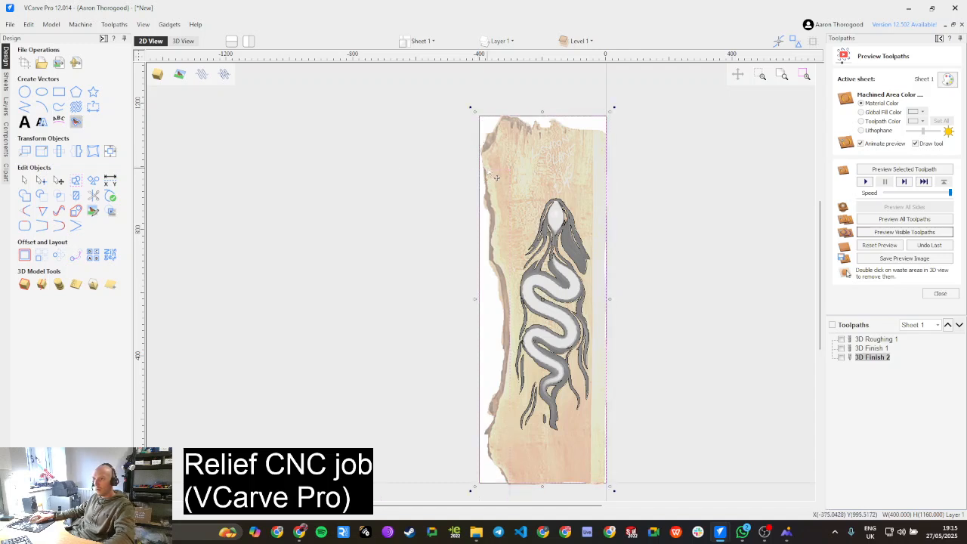
shift+click(530, 310)
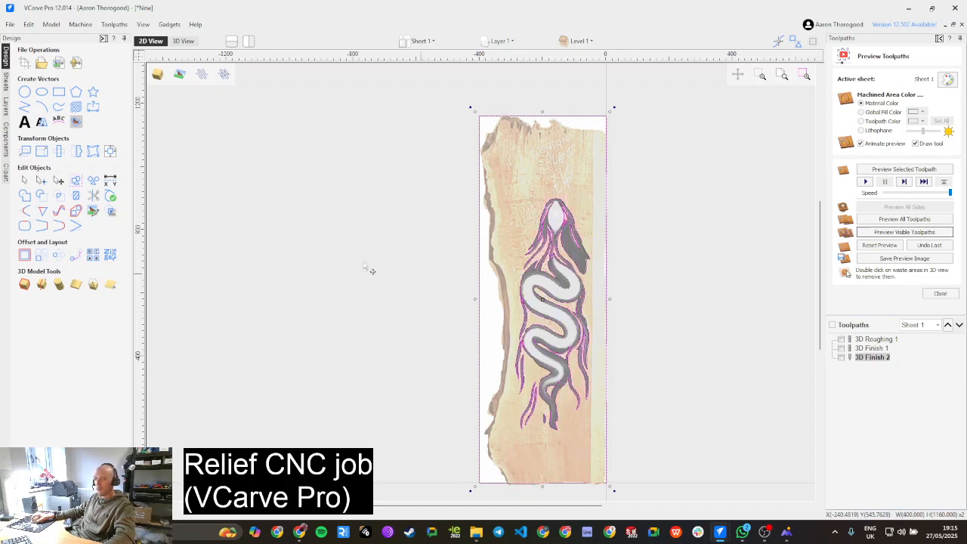
click(940, 294)
click(859, 105)
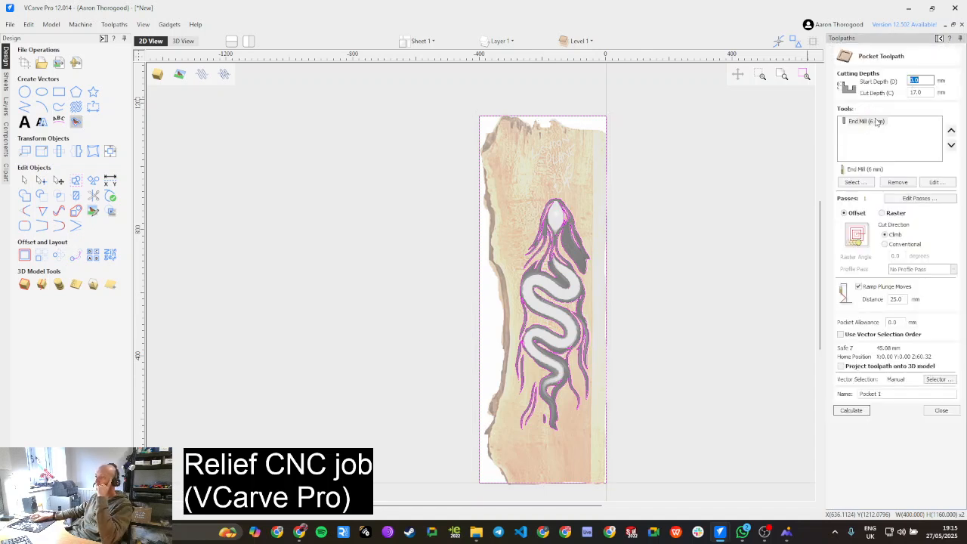
Step: Try other stepover values for the pocket's 6 mm end mill, returning it to 40% (2.4 mm)
click(934, 183)
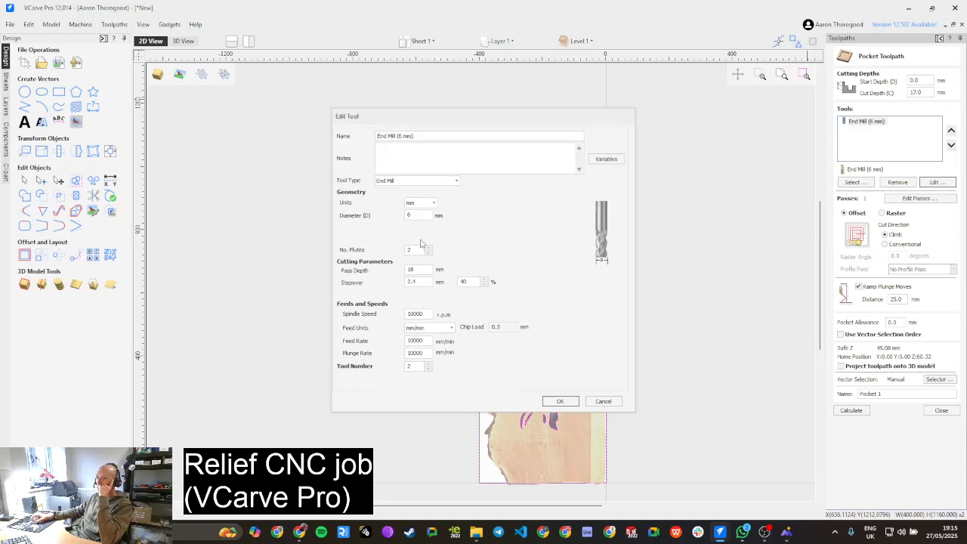
click(419, 282)
double_click(419, 282)
click(483, 280)
click(483, 279)
click(484, 279)
click(483, 280)
click(485, 285)
click(485, 286)
click(485, 286)
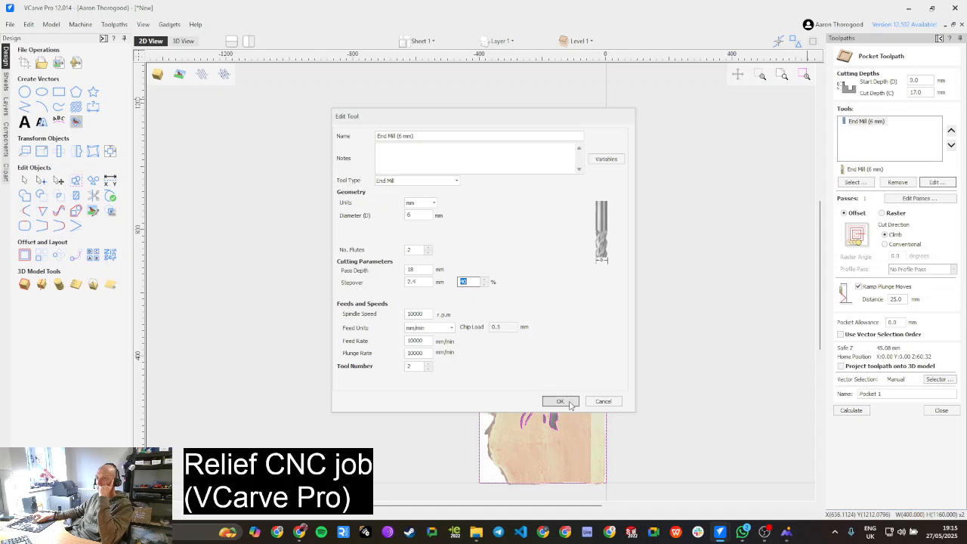
click(560, 401)
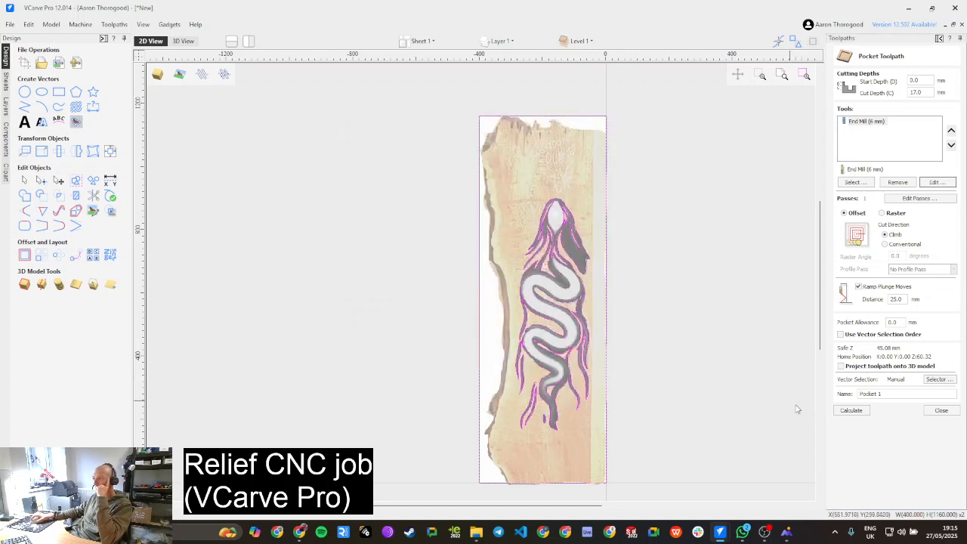
Step: Calculate the 17 mm deep offset pocket toolpath with the 6 mm end mill and inspect its passes around the snake in 3D
click(851, 411)
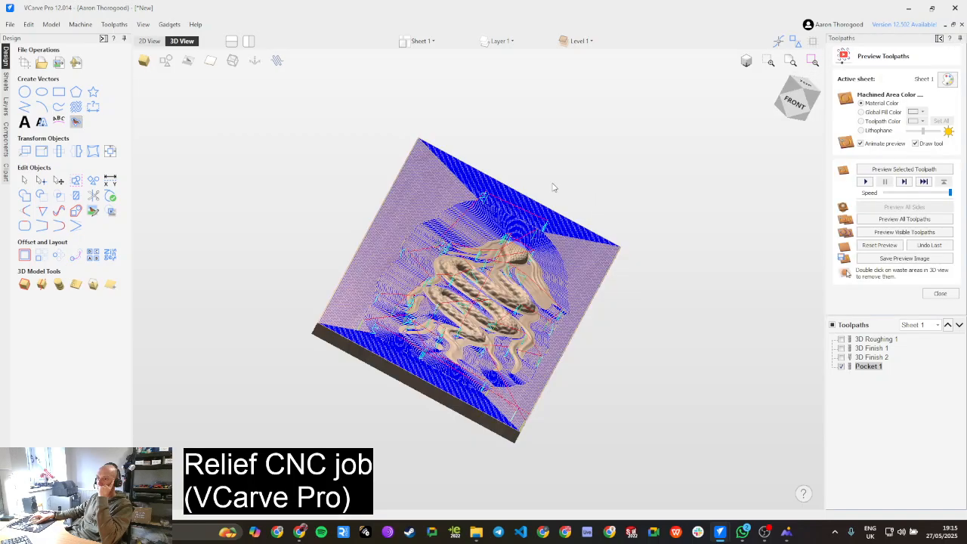
drag(544, 353, 583, 239)
drag(324, 297, 313, 364)
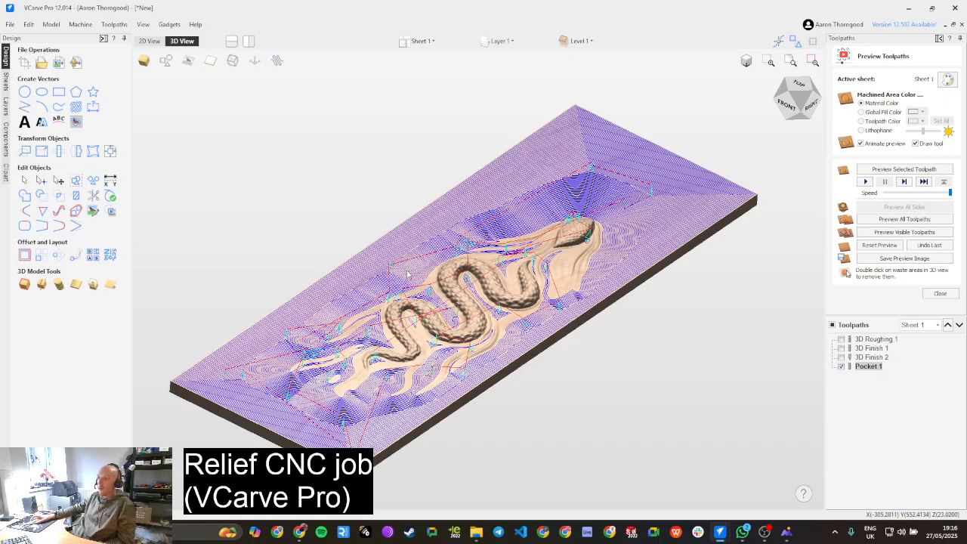
scroll(415, 340, up, 5)
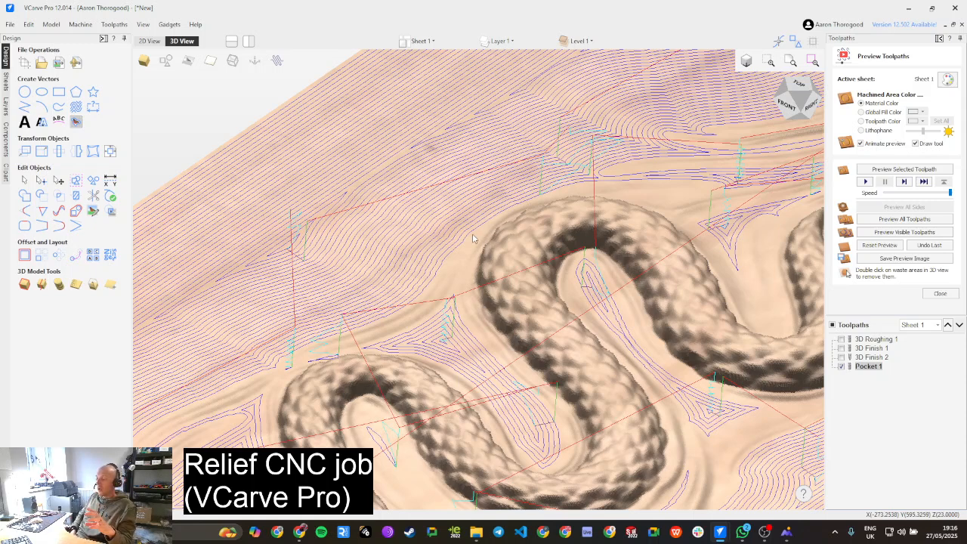
scroll(473, 238, up, 2)
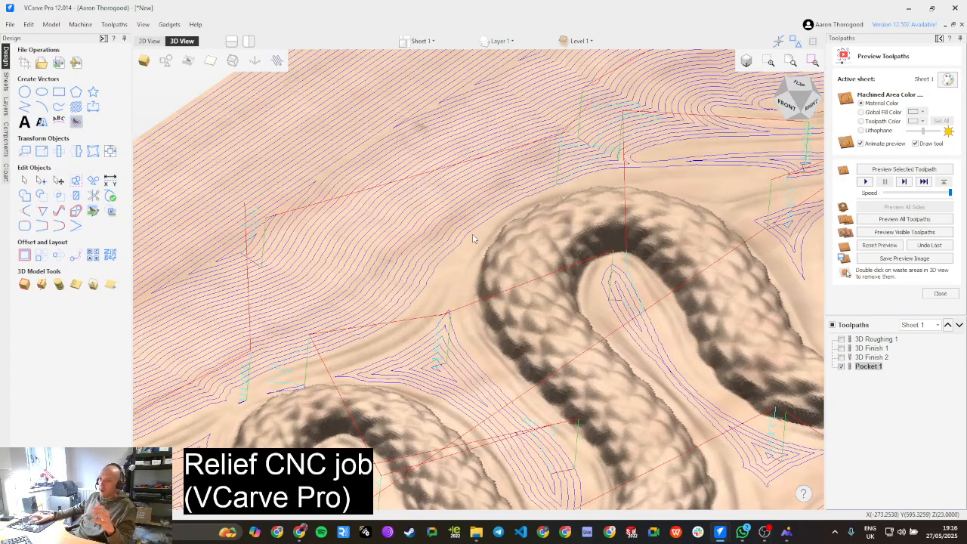
scroll(473, 238, down, 6)
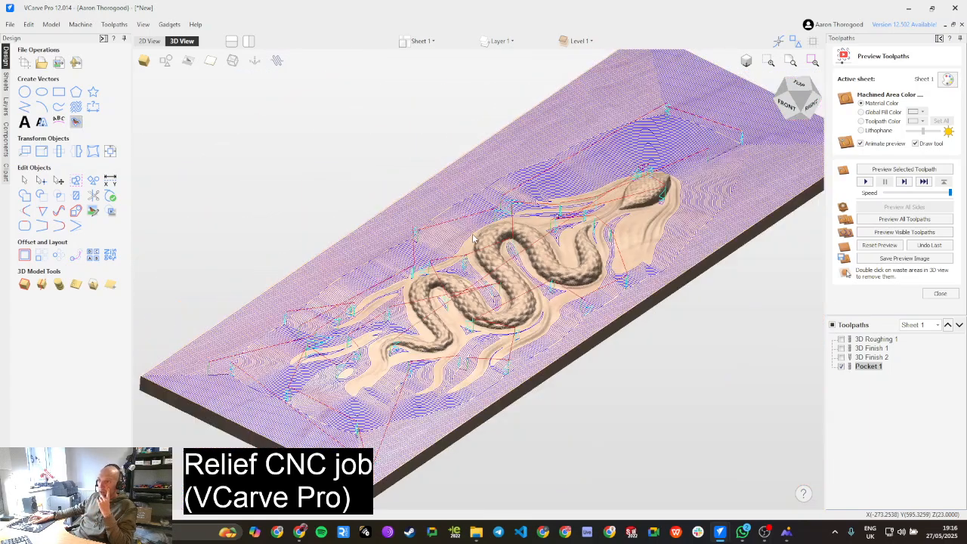